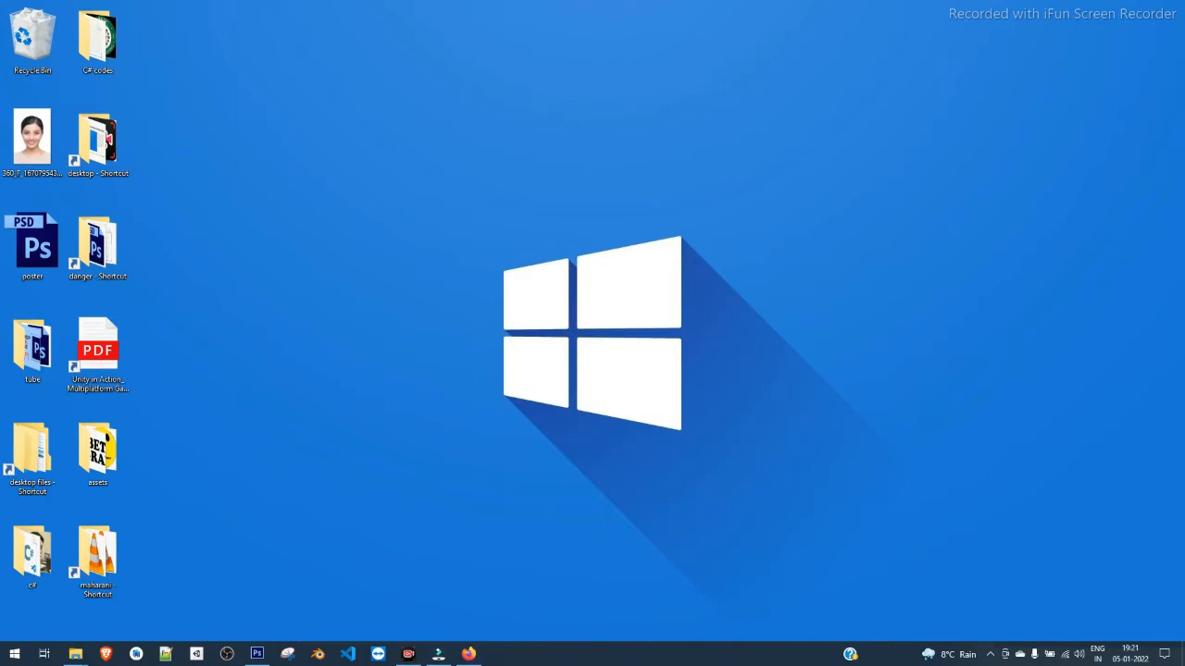
pyautogui.rightClick(421, 234)
pyautogui.click(462, 271)
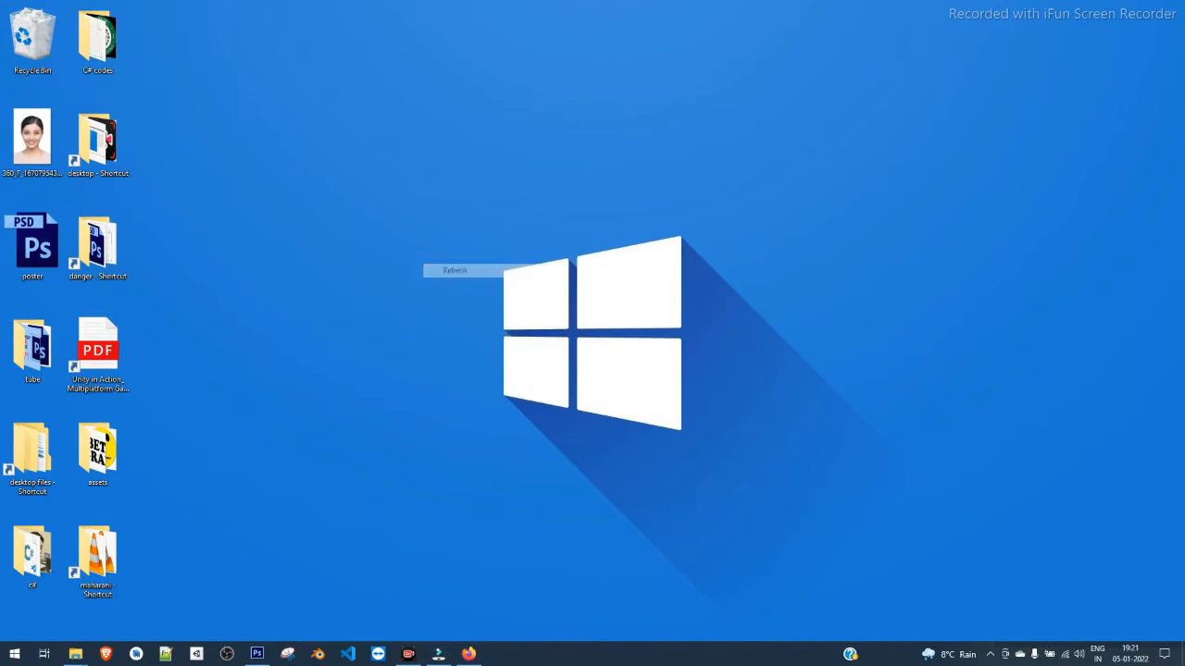
pyautogui.rightClick(423, 238)
pyautogui.click(454, 273)
pyautogui.rightClick(376, 210)
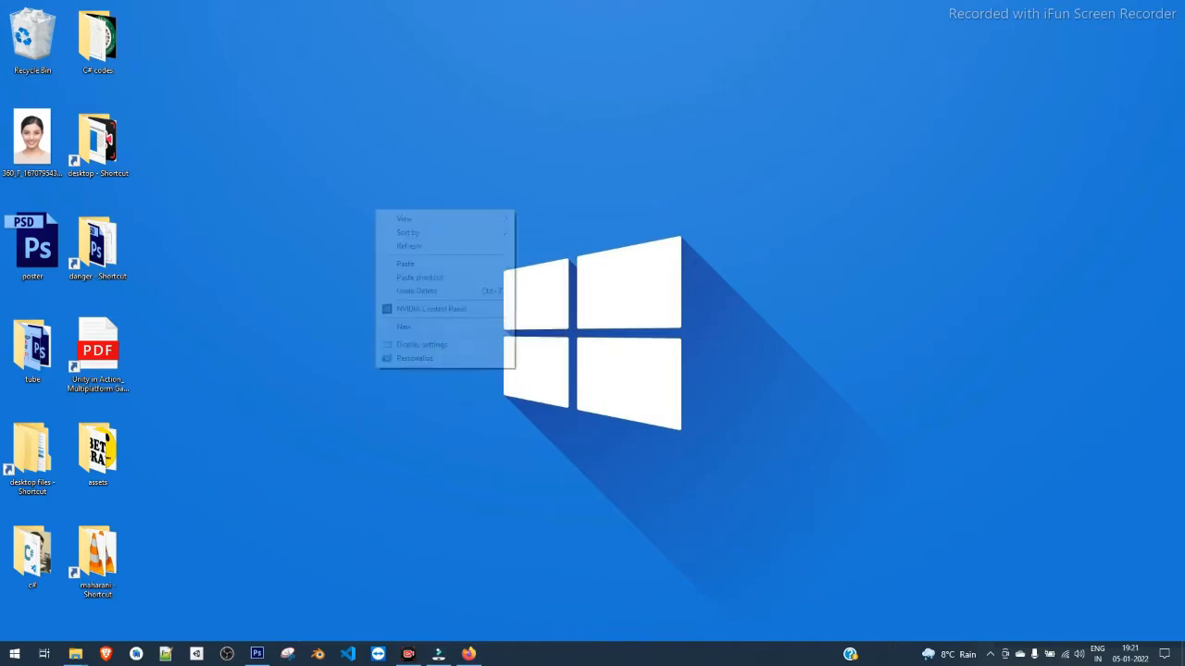
pyautogui.click(408, 245)
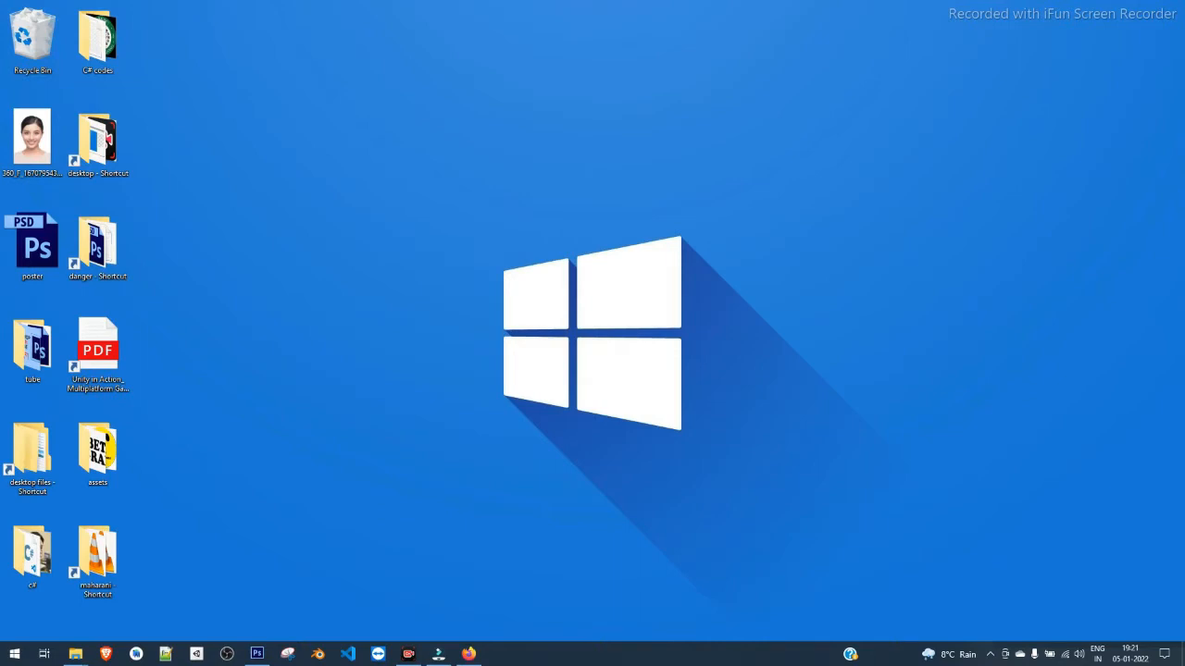
pyautogui.rightClick(386, 297)
pyautogui.click(416, 334)
pyautogui.rightClick(363, 272)
pyautogui.click(395, 308)
pyautogui.rightClick(370, 283)
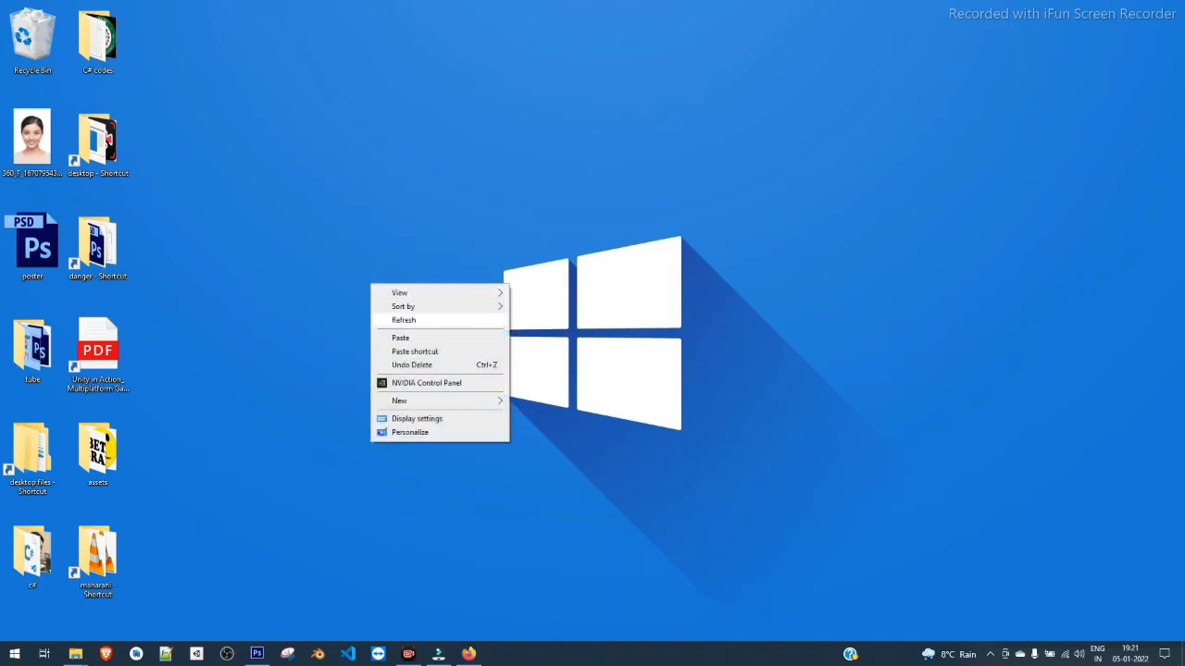
pyautogui.click(403, 320)
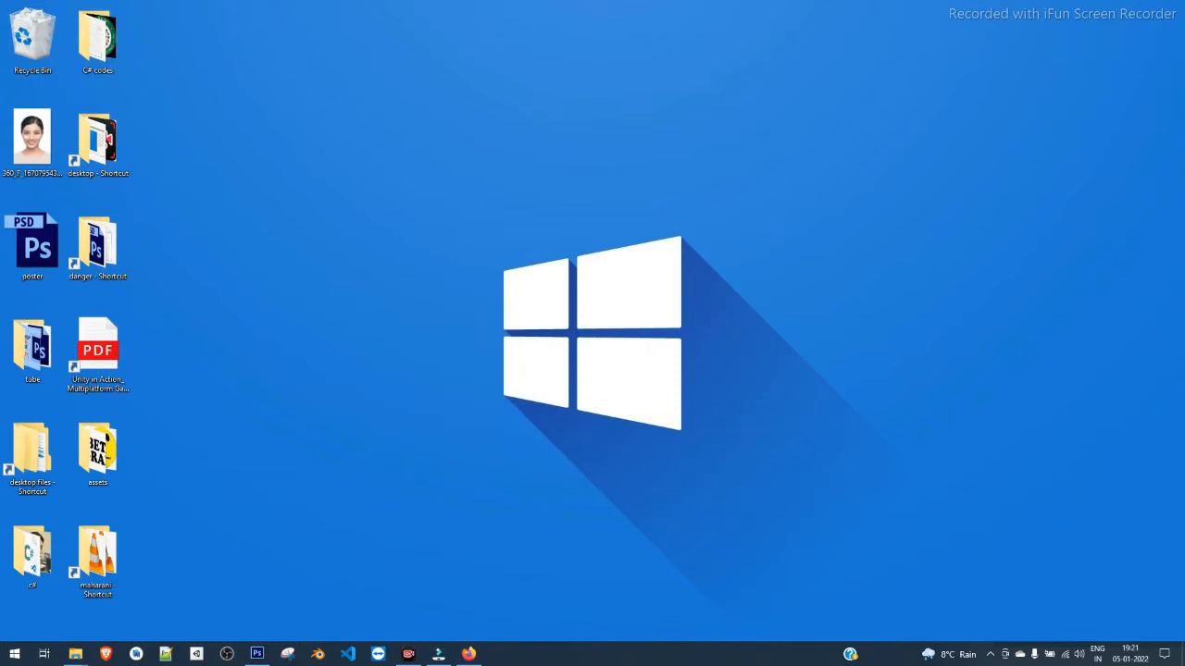
pyautogui.click(257, 654)
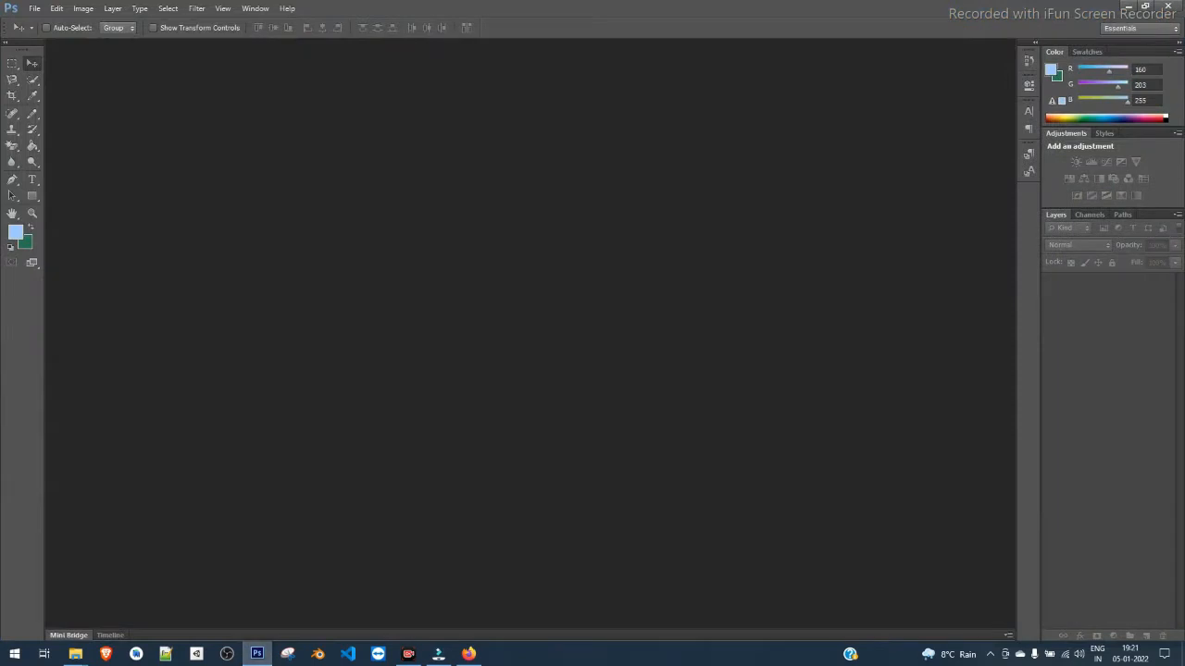
pyautogui.click(12, 63)
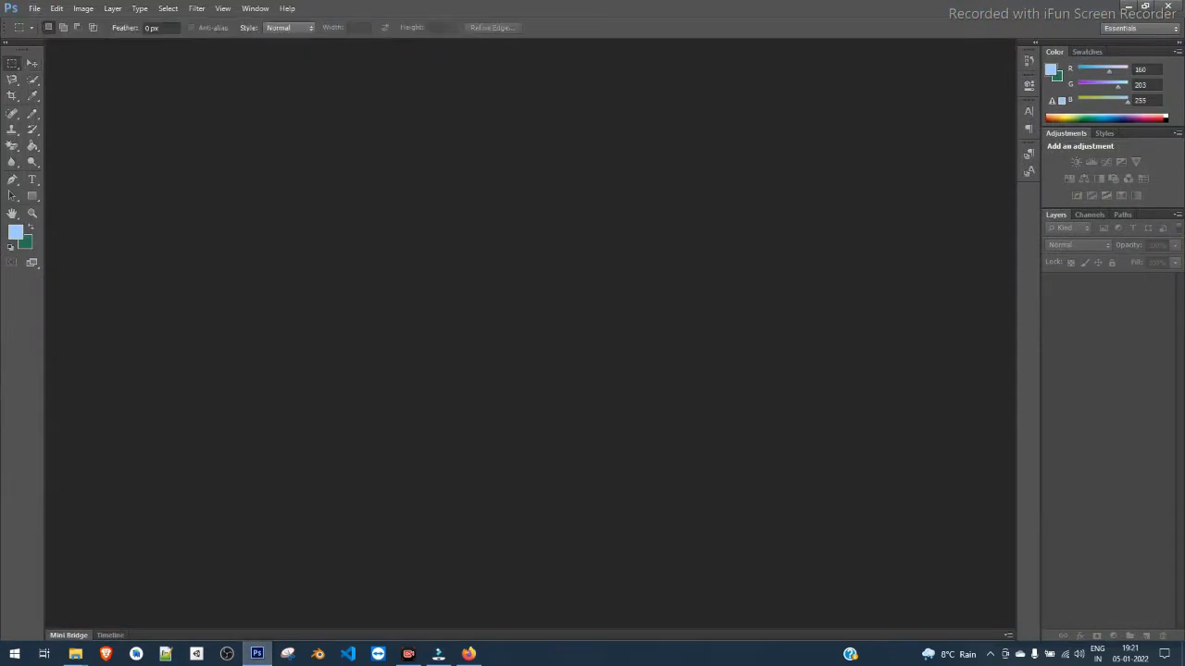
pyautogui.rightClick(12, 63)
pyautogui.click(31, 63)
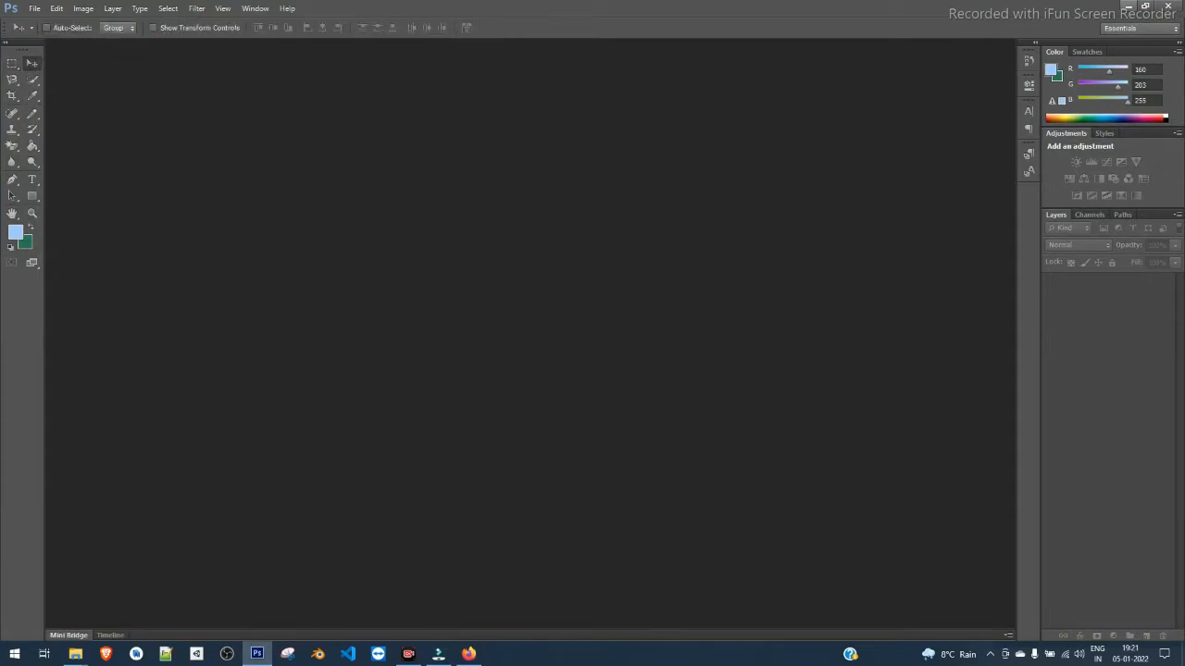
pyautogui.click(1124, 6)
pyautogui.rightClick(506, 271)
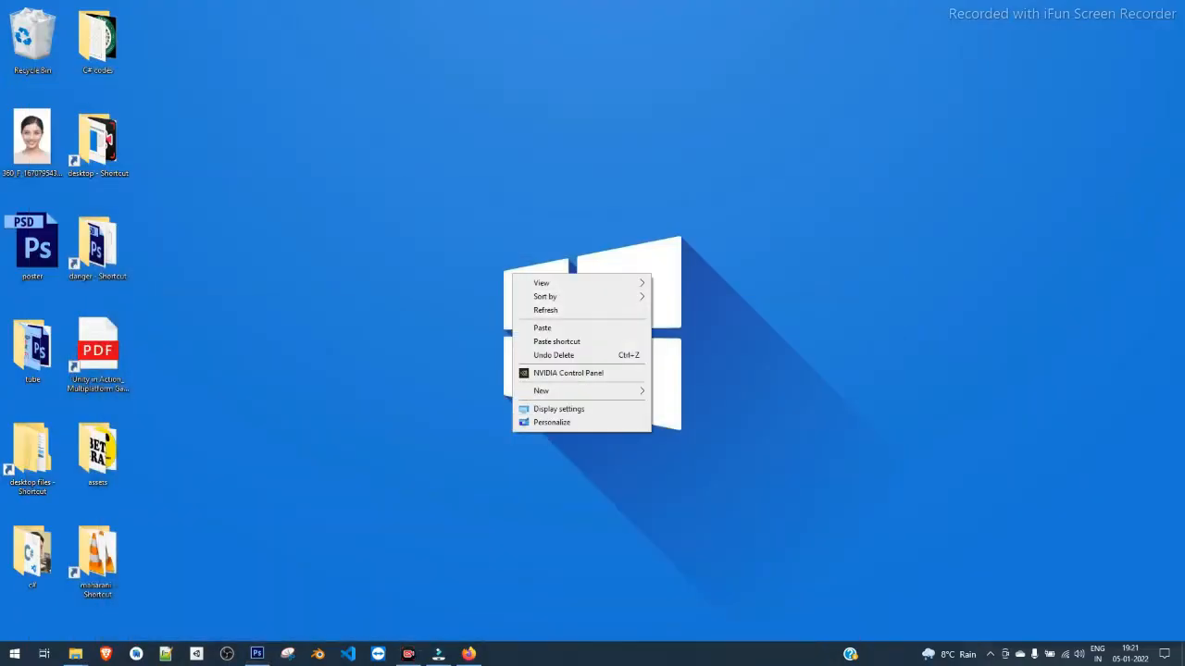
pyautogui.click(537, 310)
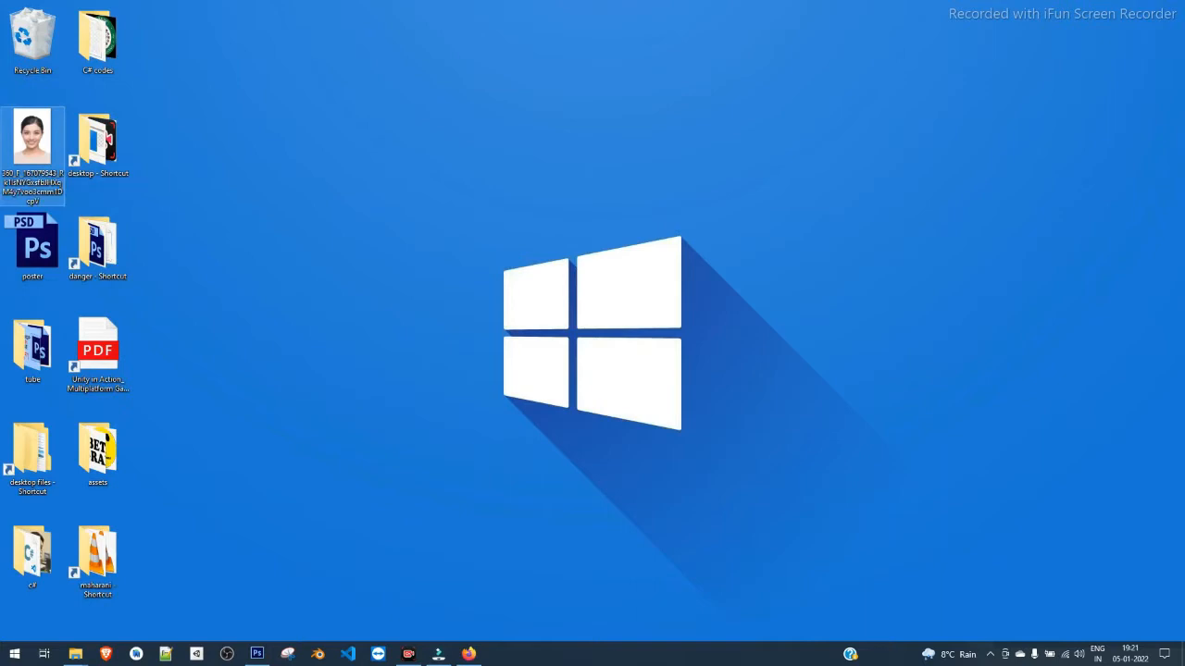
# Step: Open the portrait photo from the desktop in Photos, check its file information including size and dimensions, and close it
pyautogui.moveTo(33, 139); pyautogui.dragTo(180, 148)
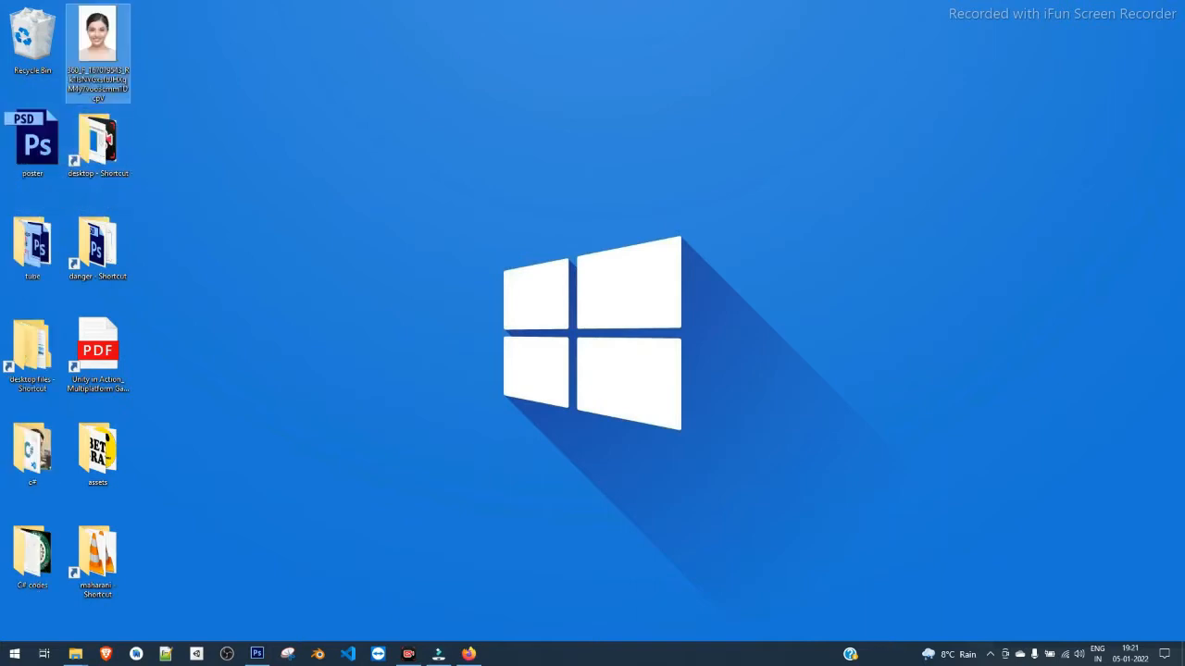
pyautogui.press('Return')
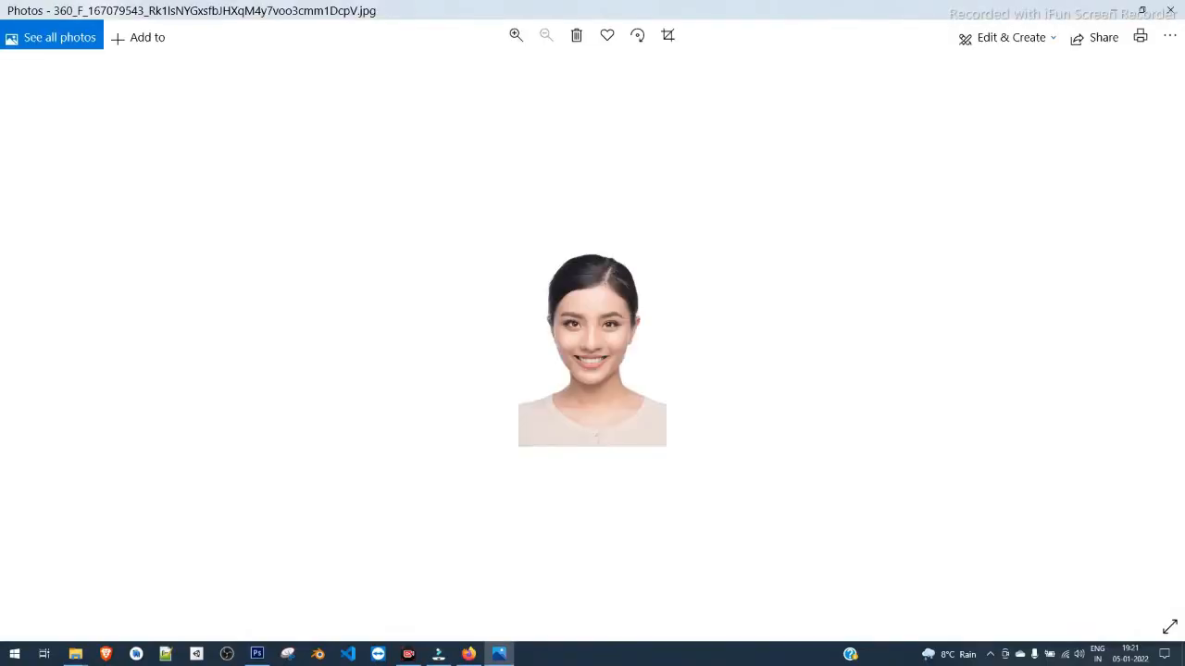
pyautogui.click(1170, 35)
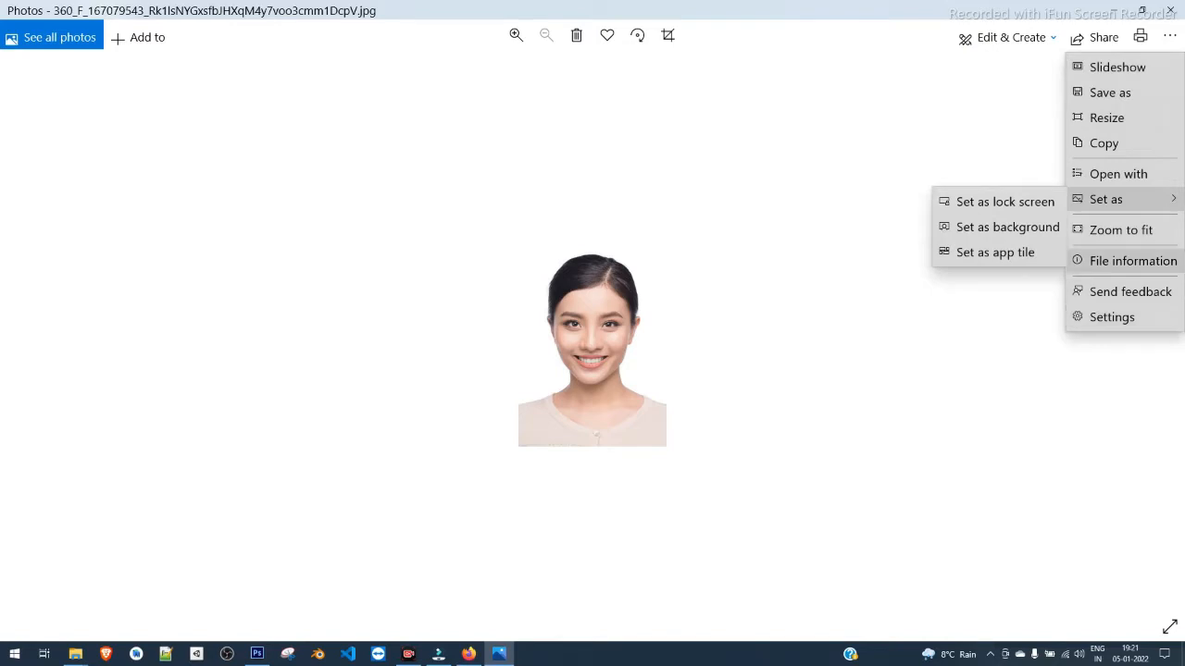
pyautogui.click(1132, 261)
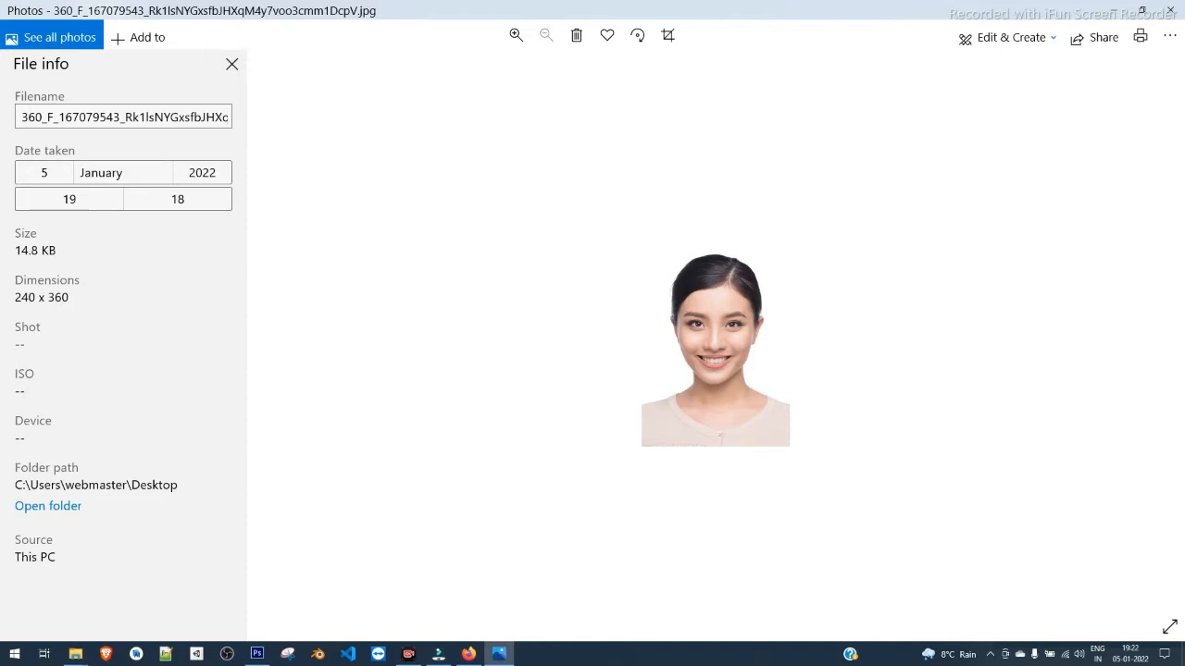
pyautogui.click(231, 64)
pyautogui.click(1170, 10)
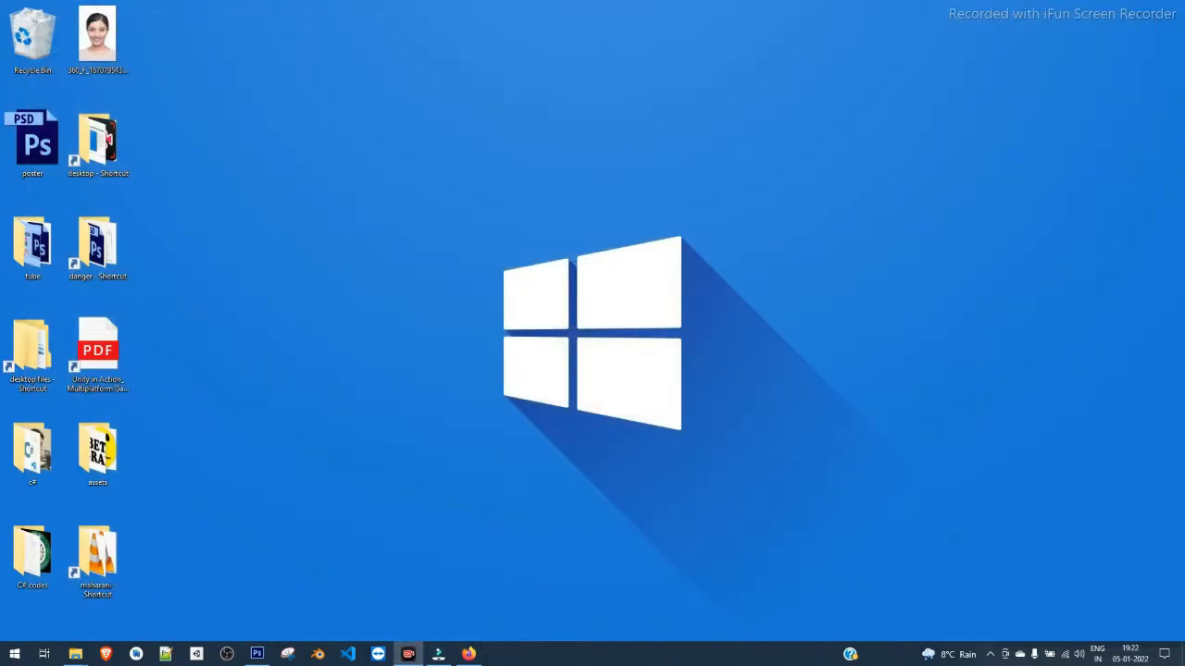
pyautogui.rightClick(283, 193)
pyautogui.click(315, 228)
pyautogui.rightClick(190, 63)
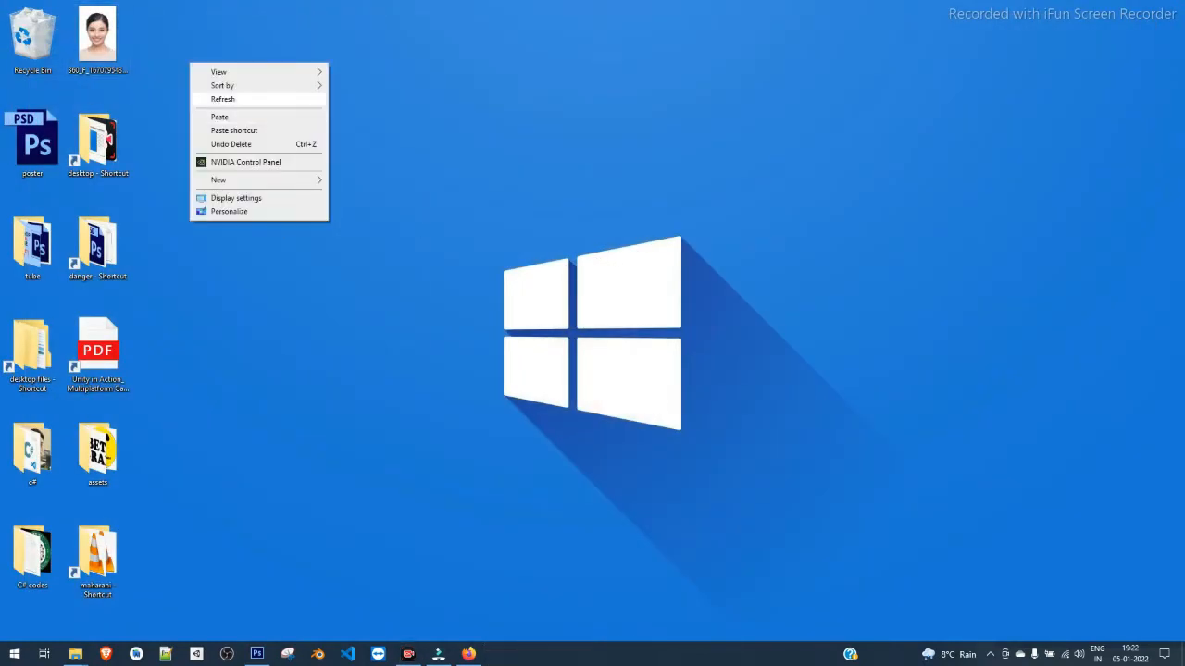
pyautogui.click(231, 100)
pyautogui.click(97, 35)
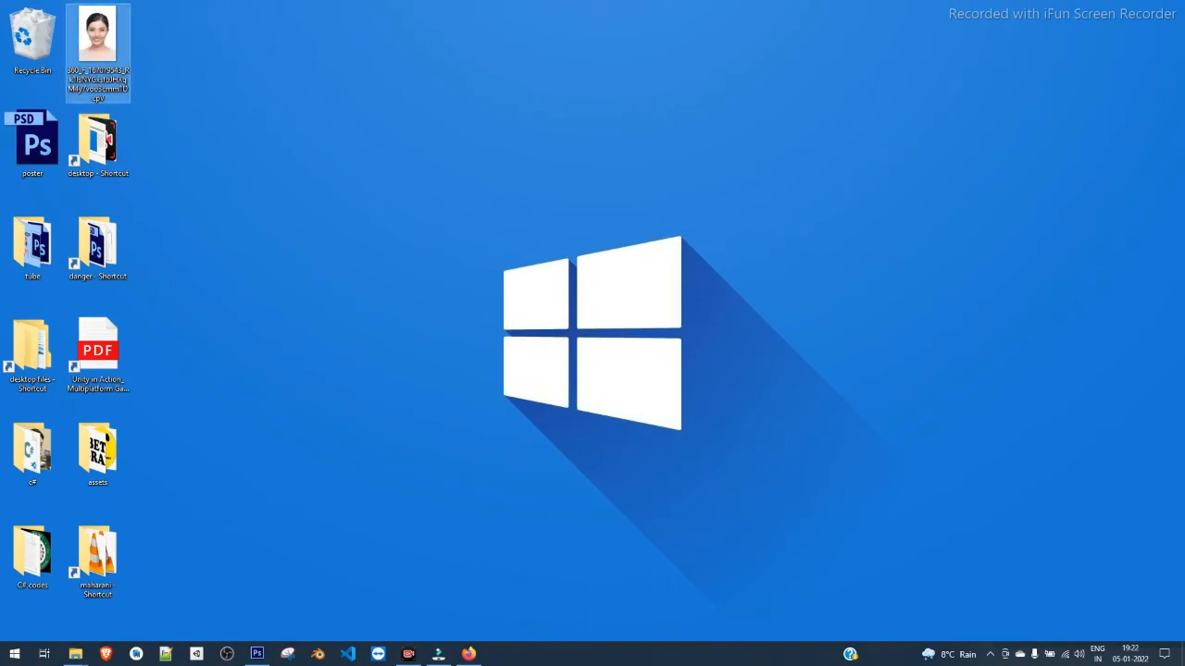
pyautogui.click(33, 141)
pyautogui.click(203, 166)
# Step: Switch to Photoshop and open the portrait JPG whose name starts with 360_F_167079543 from the Desktop folder
pyautogui.click(258, 654)
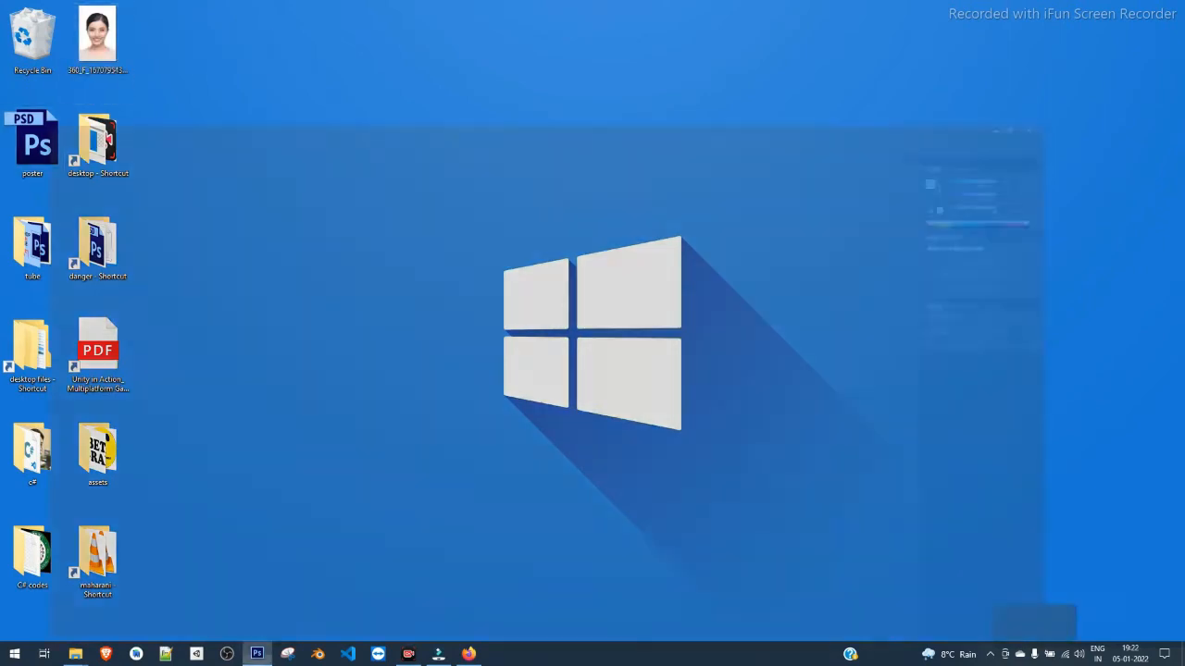
pyautogui.click(35, 8)
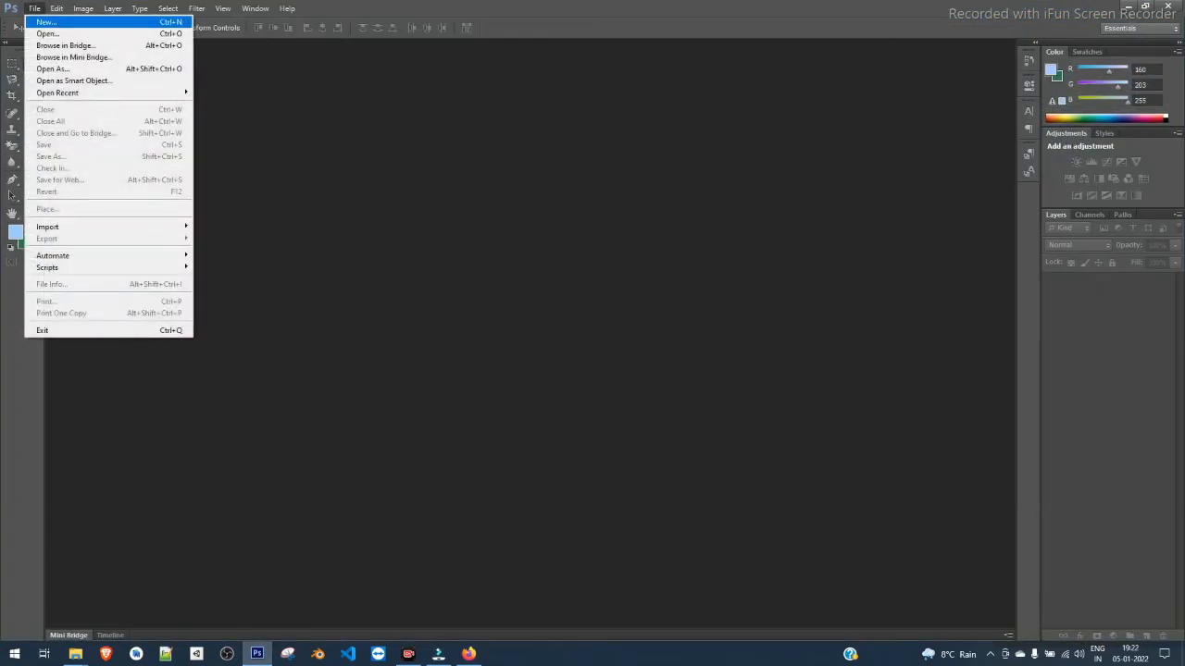
pyautogui.click(48, 34)
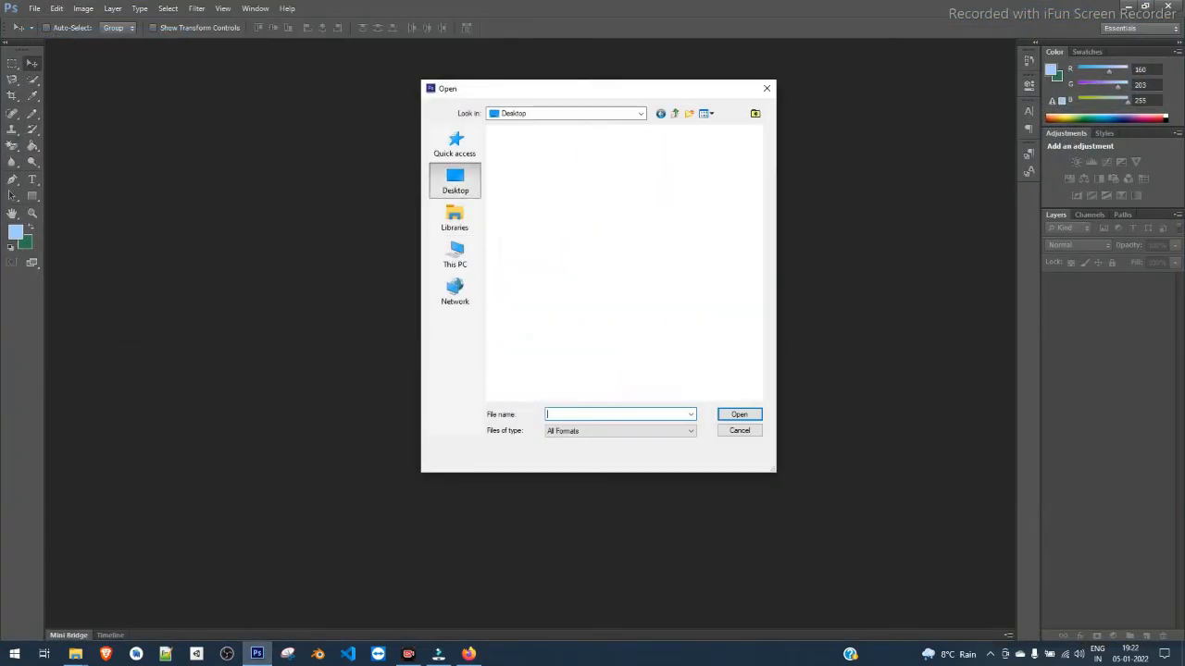
pyautogui.click(703, 271)
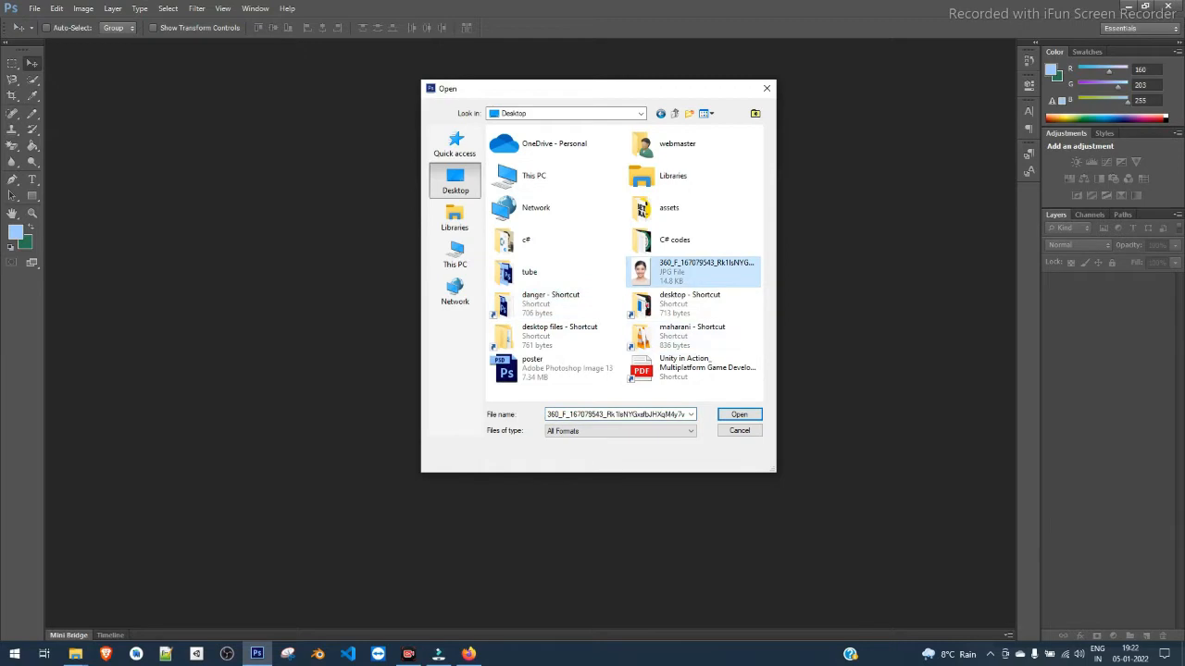
pyautogui.click(739, 414)
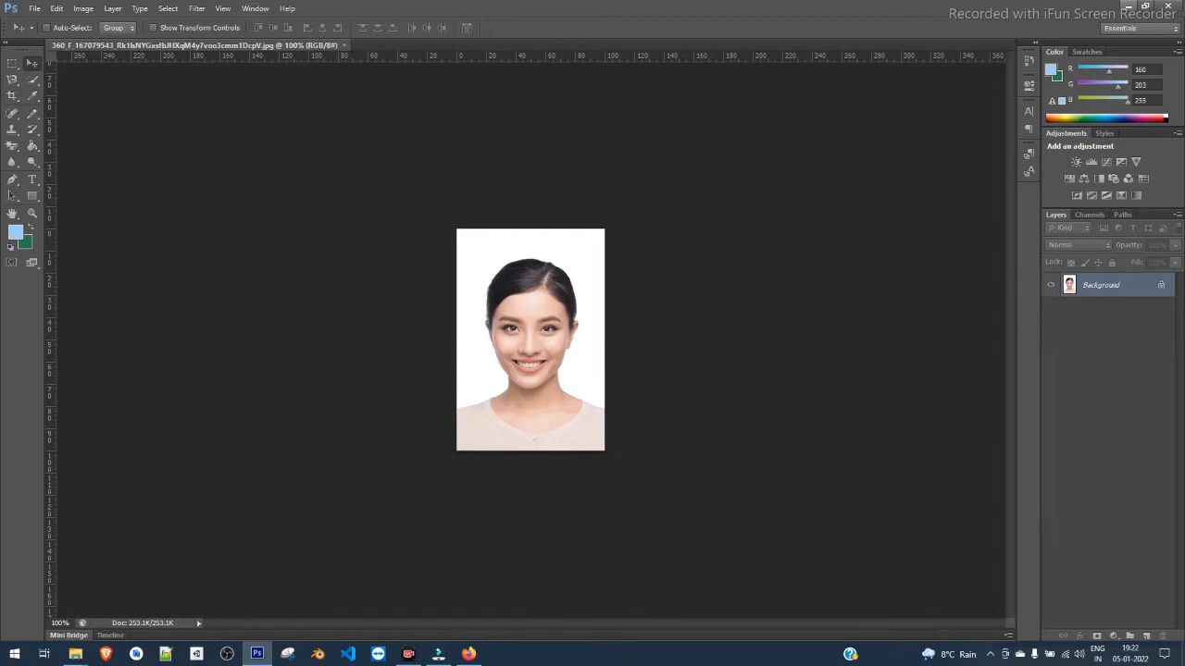
# Step: Go back to the desktop and check the portrait file's size in its properties
pyautogui.click(1127, 5)
pyautogui.click(92, 37)
pyautogui.rightClick(86, 29)
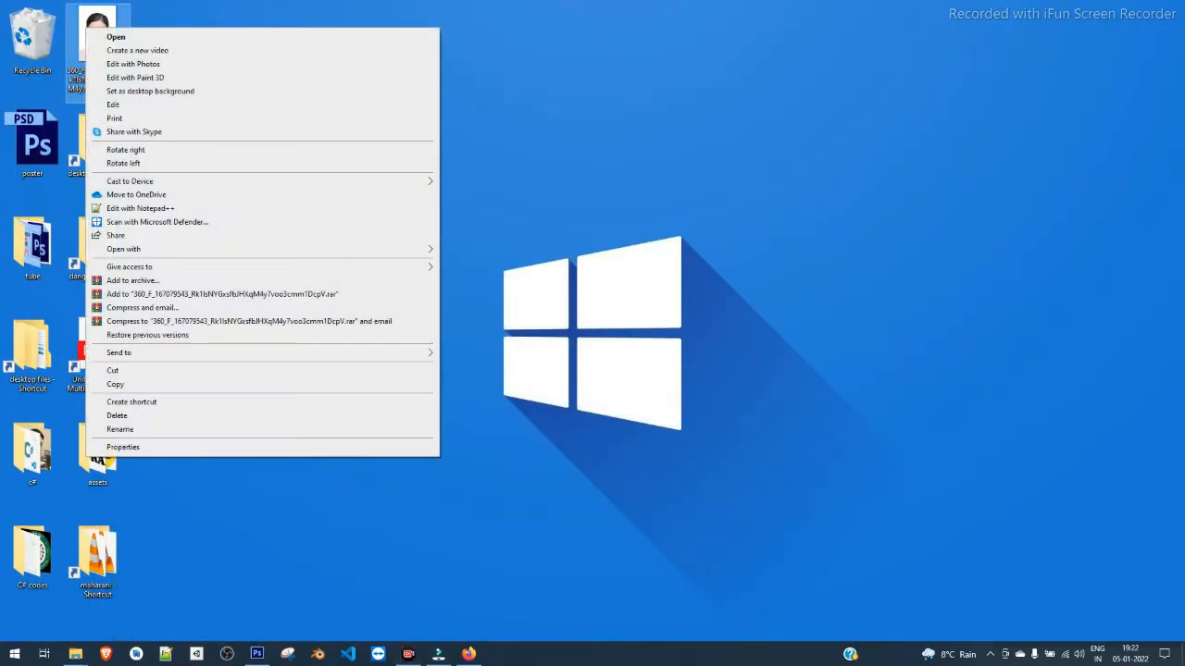
pyautogui.click(124, 447)
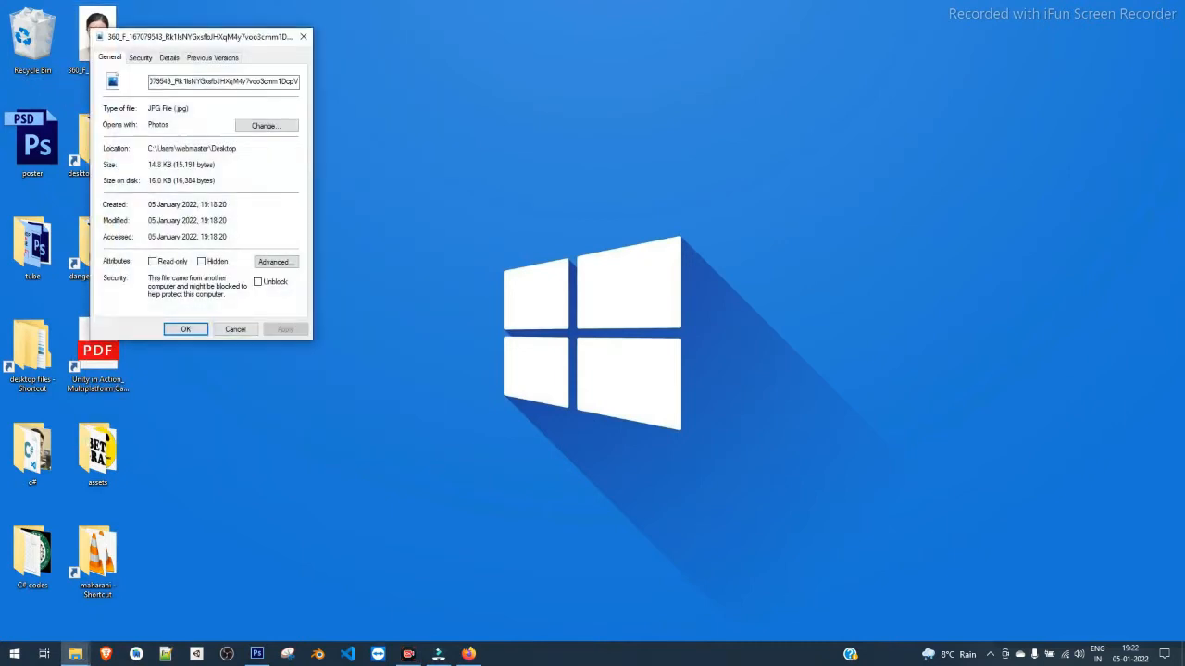
pyautogui.moveTo(172, 164); pyautogui.dragTo(148, 164)
pyautogui.click(172, 164)
pyautogui.moveTo(174, 165); pyautogui.dragTo(149, 165)
pyautogui.click(174, 165)
pyautogui.moveTo(173, 165); pyautogui.dragTo(148, 165)
pyautogui.click(172, 165)
pyautogui.moveTo(172, 165); pyautogui.dragTo(149, 165)
pyautogui.click(174, 165)
pyautogui.moveTo(169, 165); pyautogui.dragTo(149, 165)
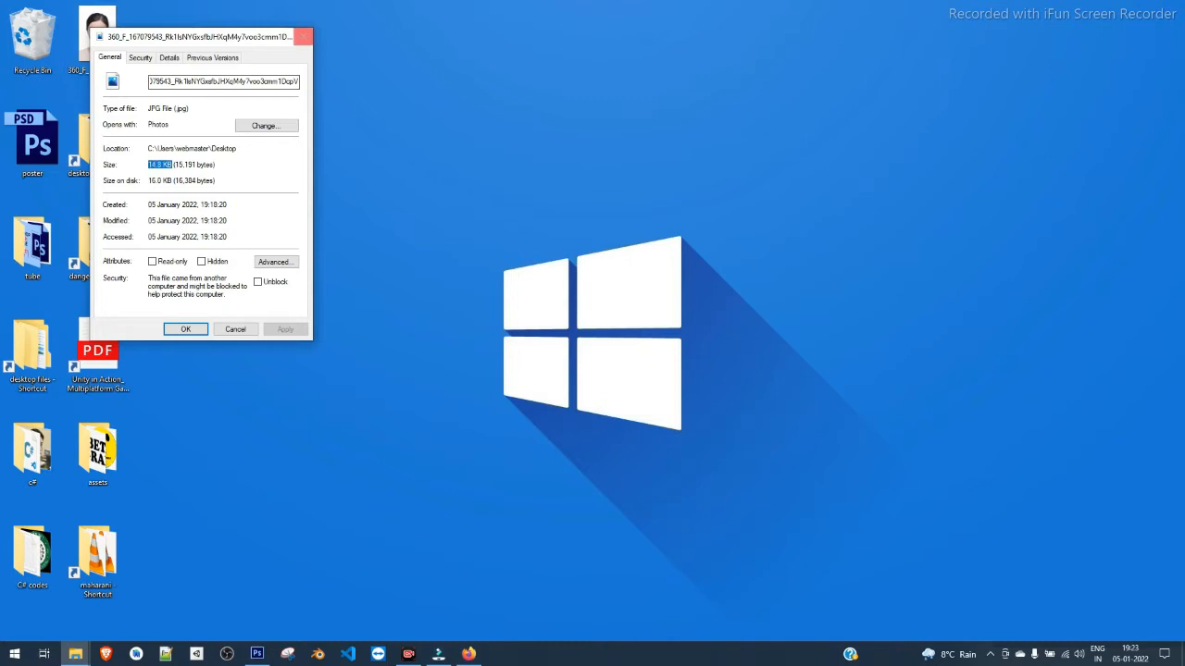
pyautogui.click(302, 36)
# Step: View the portrait in Photos once more and return to the desktop
pyautogui.doubleClick(97, 39)
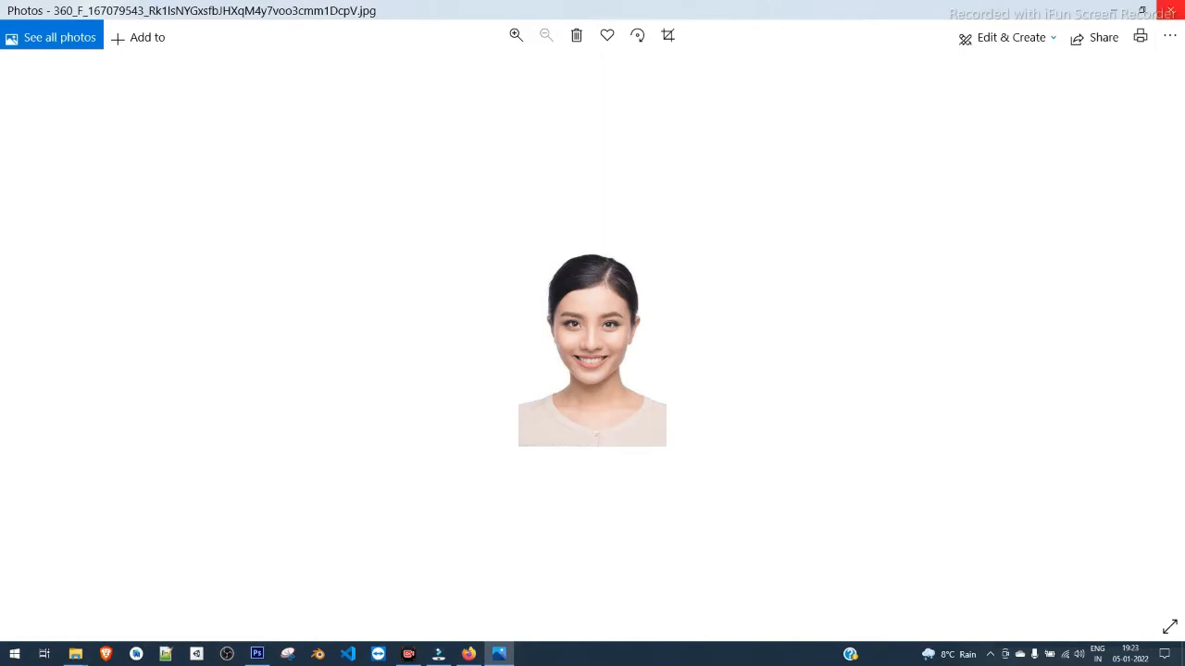
pyautogui.click(1170, 11)
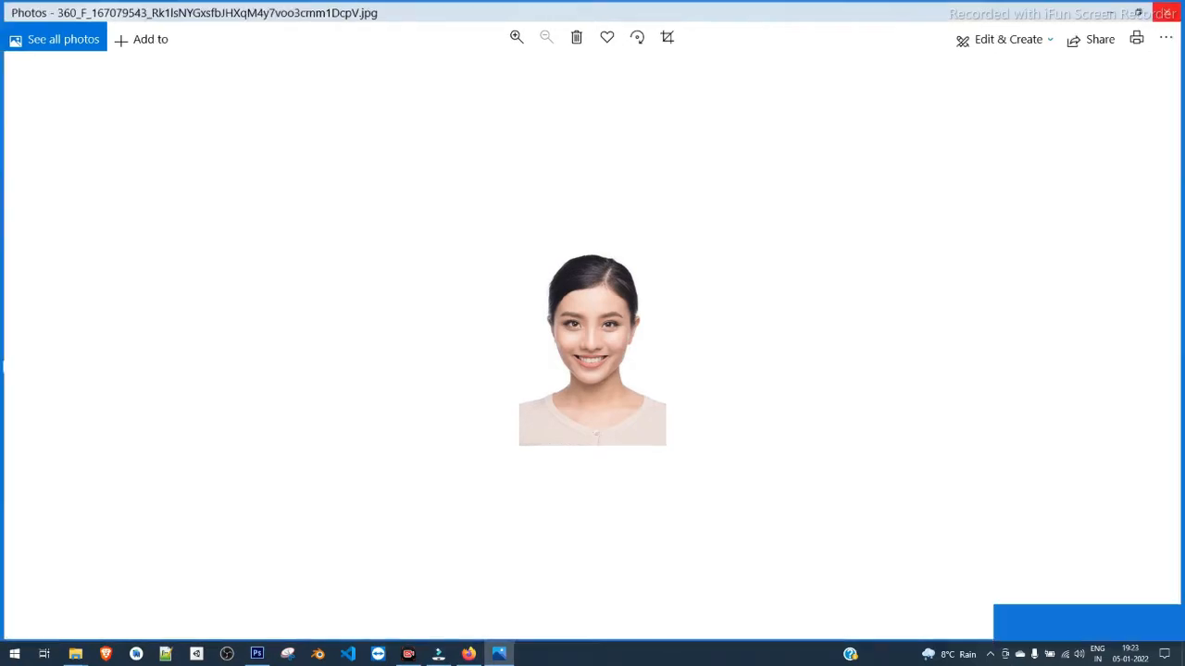
pyautogui.rightClick(326, 274)
pyautogui.click(361, 311)
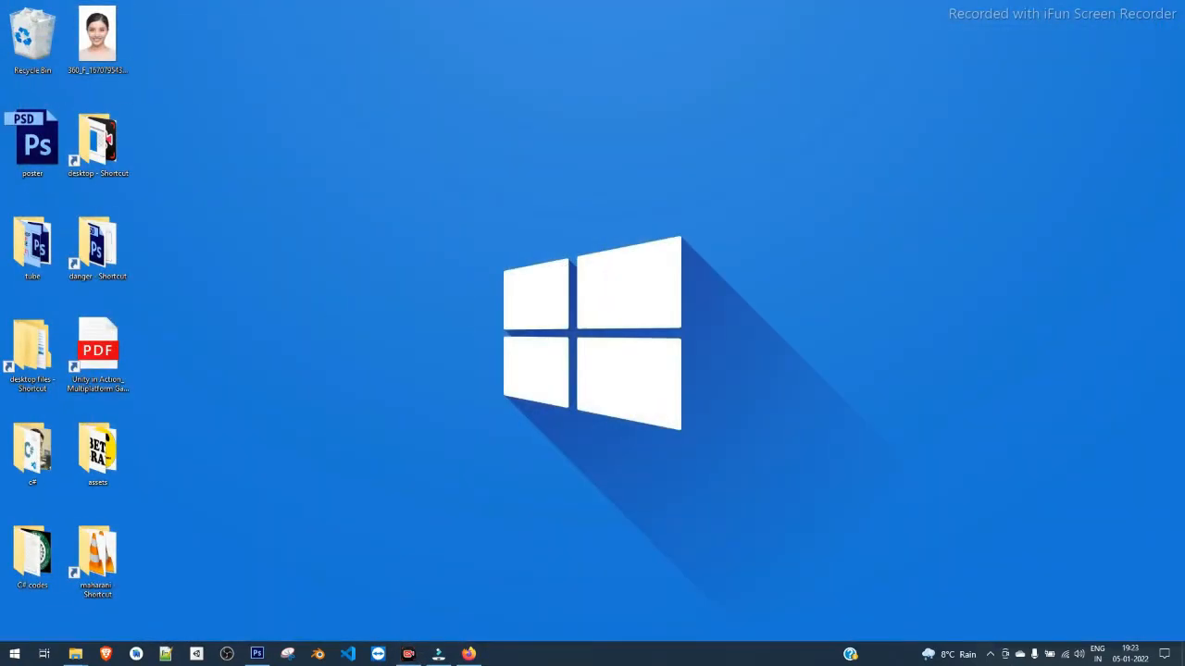
# Step: Switch to Photoshop and fill the portrait's white background with the light blue foreground color using the Paint Bucket
pyautogui.click(256, 653)
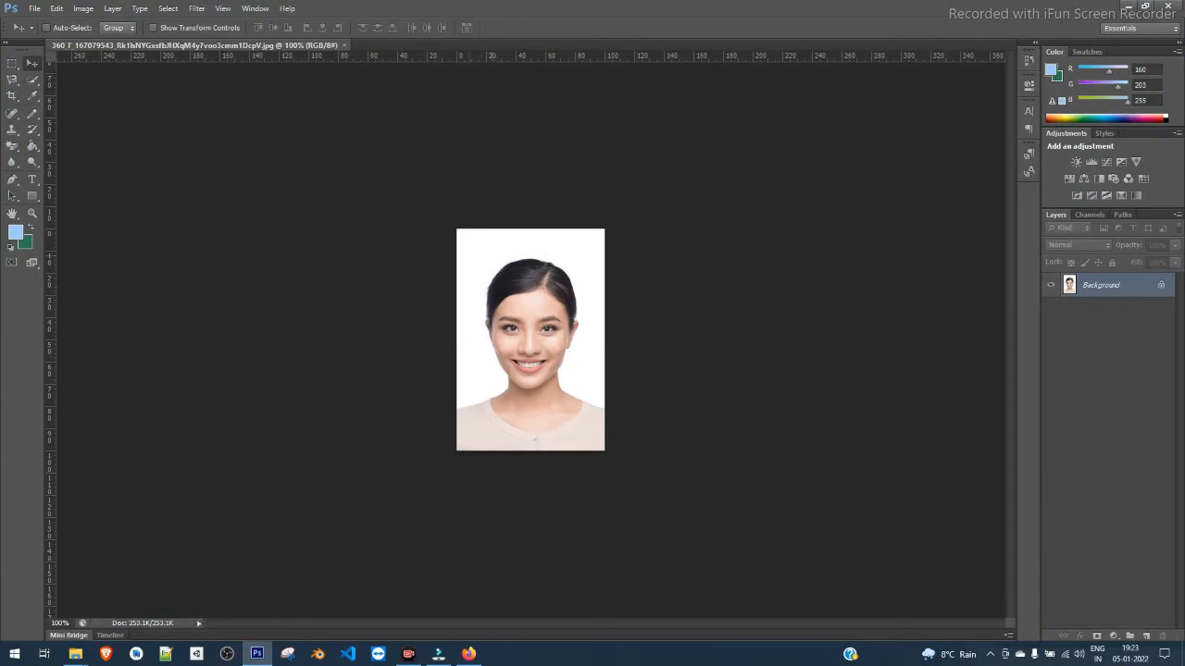
pyautogui.click(33, 146)
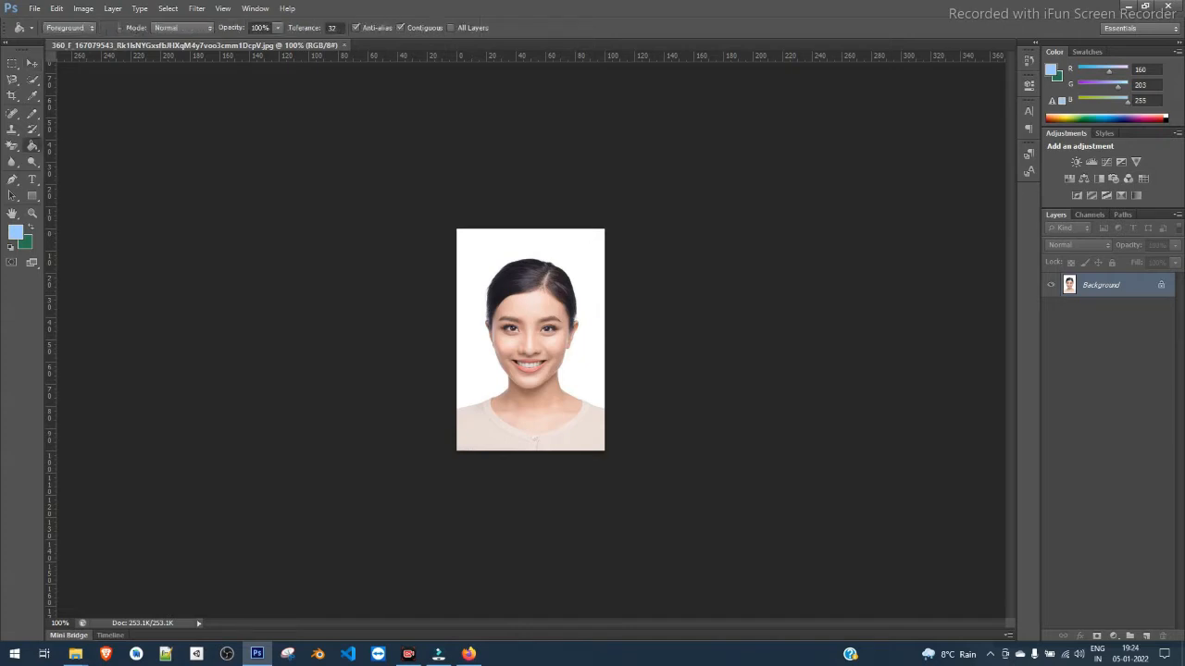
pyautogui.click(492, 252)
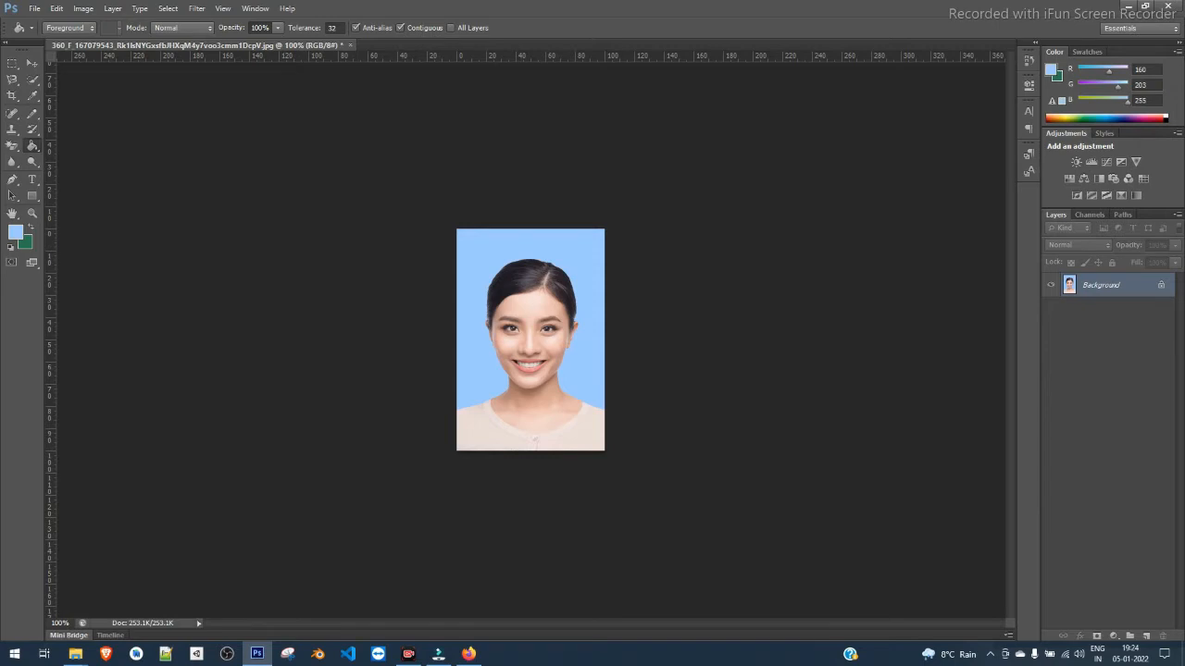
# Step: Set the foreground color to white (ffffff) and fill the portrait's blue background with it
pyautogui.click(15, 232)
pyautogui.click(831, 257)
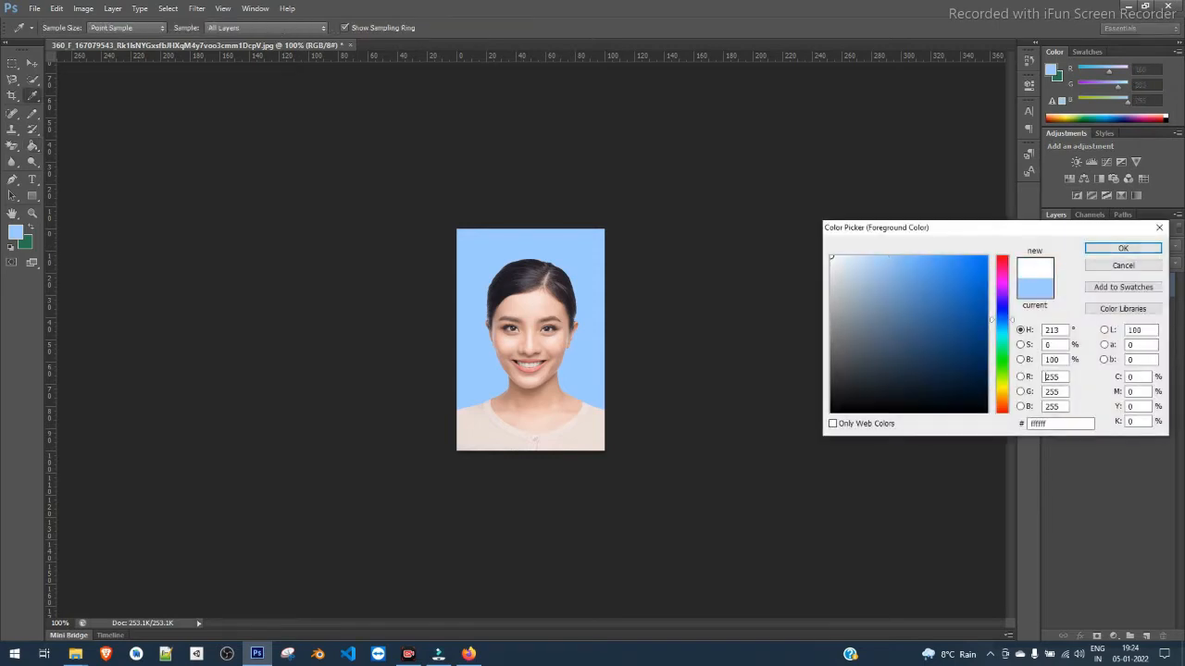
pyautogui.press('Return')
pyautogui.click(574, 250)
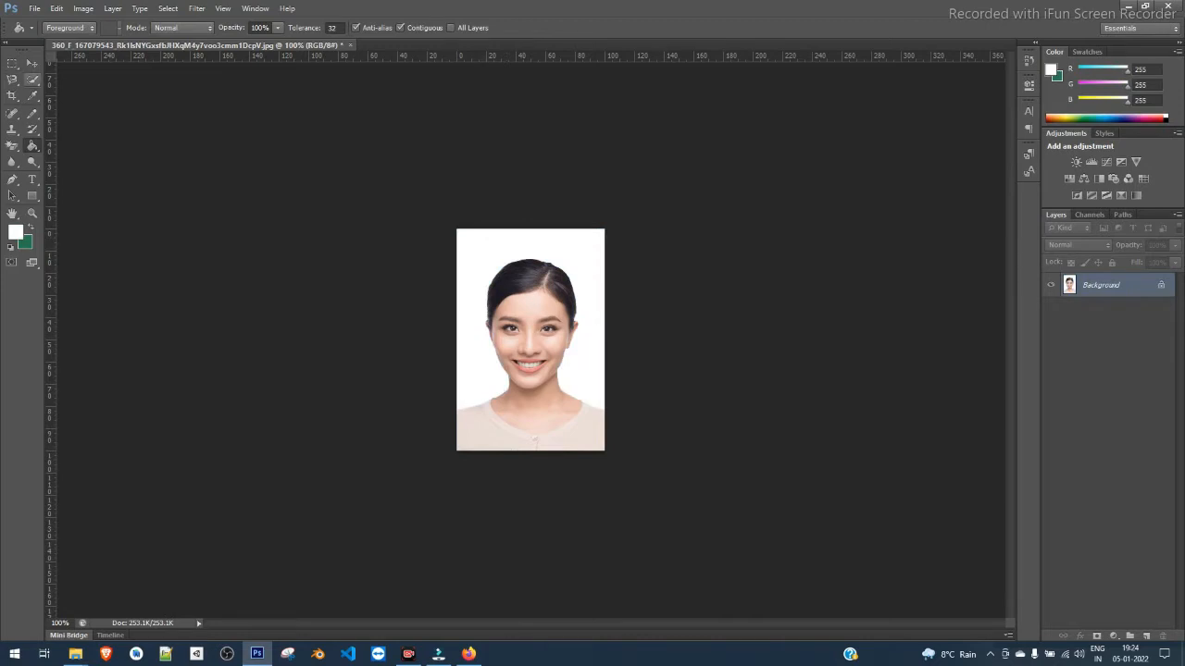
# Step: Create a new custom document 3.5 cm wide and 4.5 cm high at 300 pixels/inch with a white background
pyautogui.click(33, 63)
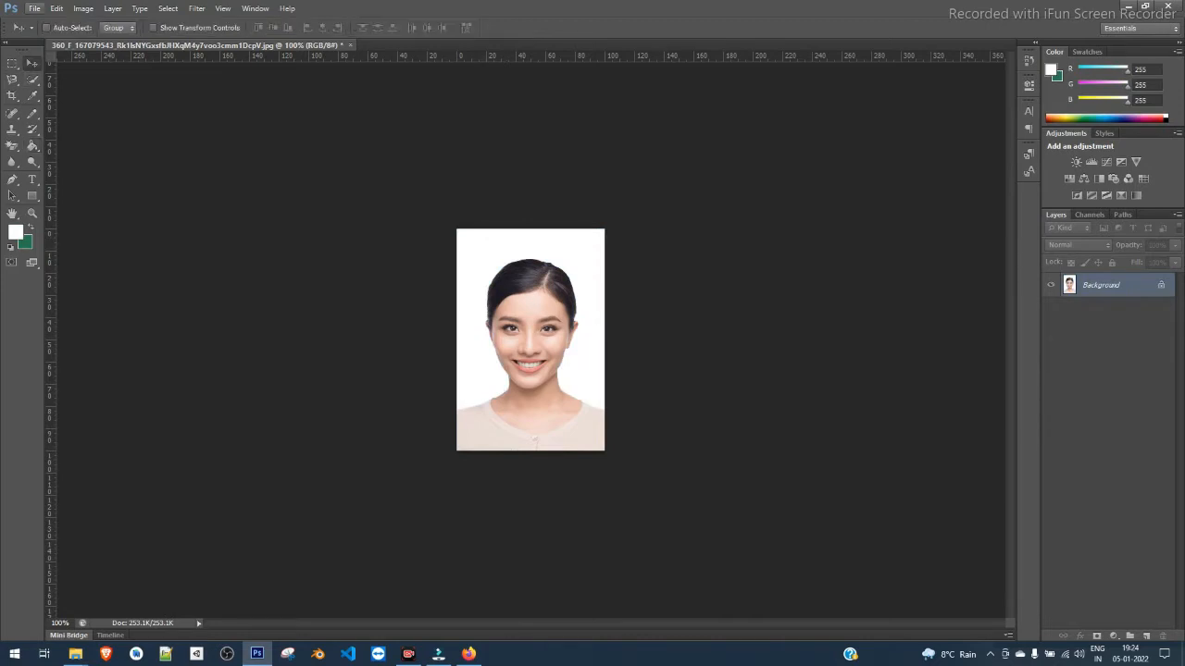
pyautogui.click(34, 8)
pyautogui.click(42, 20)
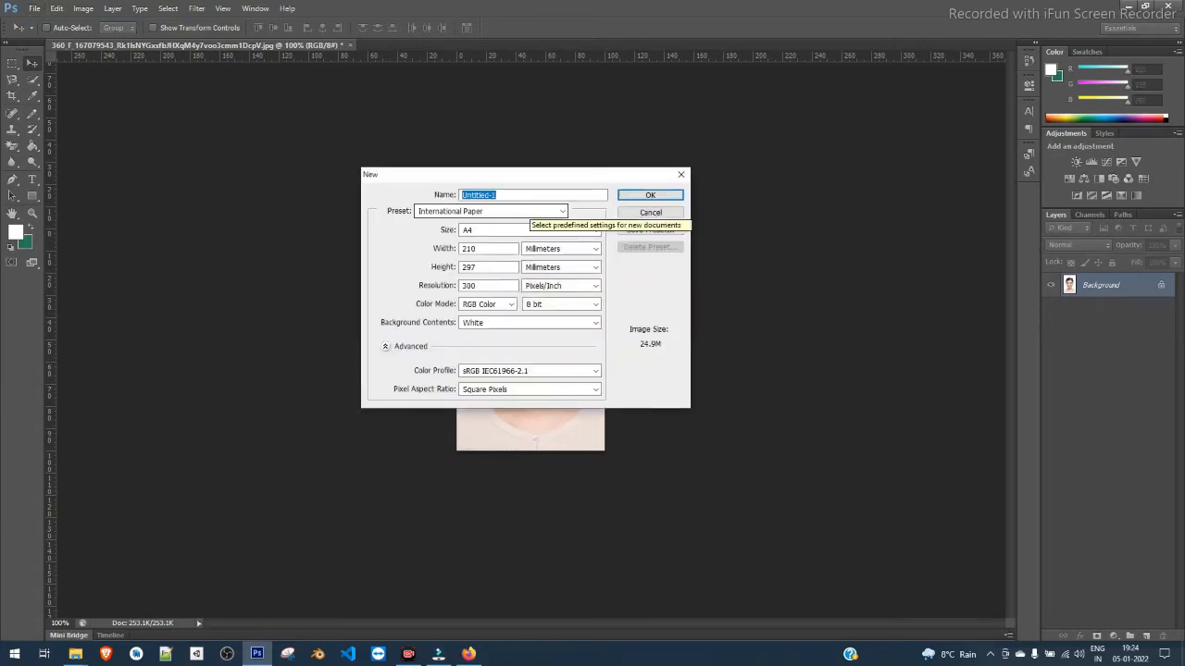
pyautogui.moveTo(553, 175); pyautogui.dragTo(570, 166)
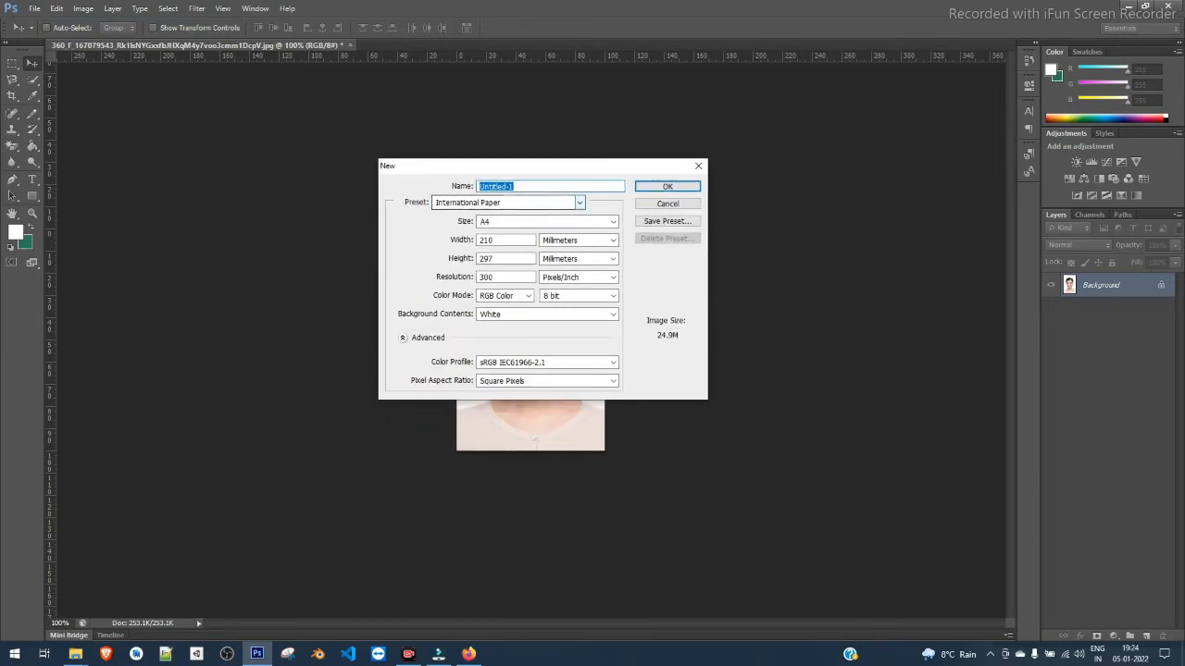
pyautogui.click(579, 202)
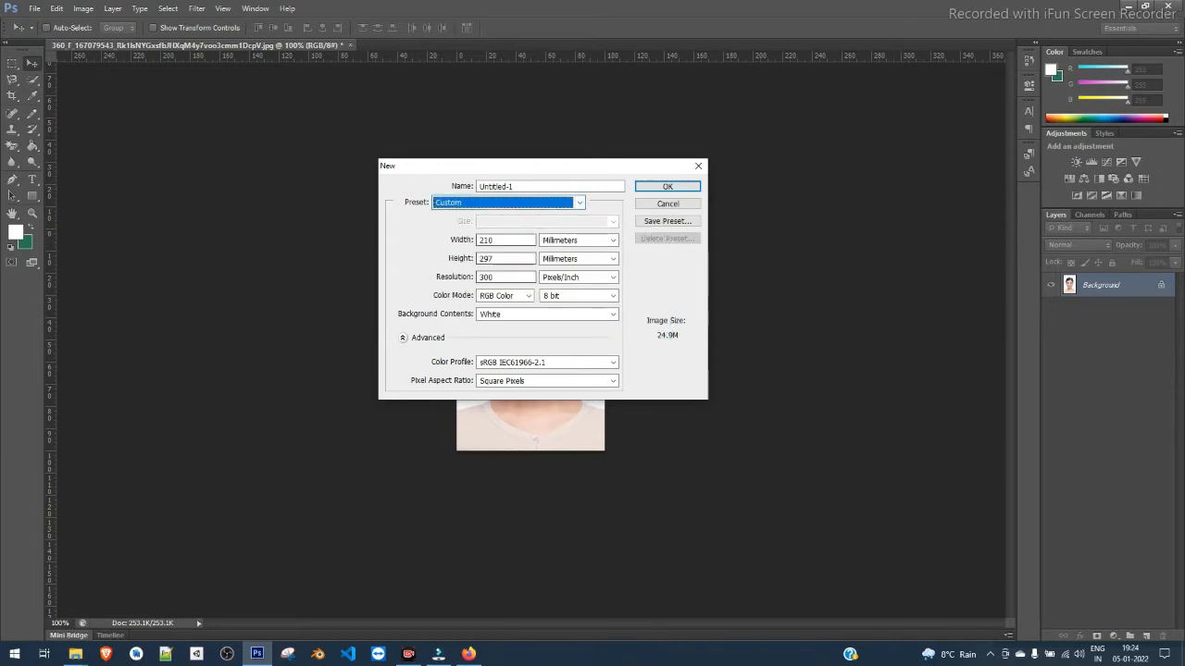
pyautogui.click(578, 240)
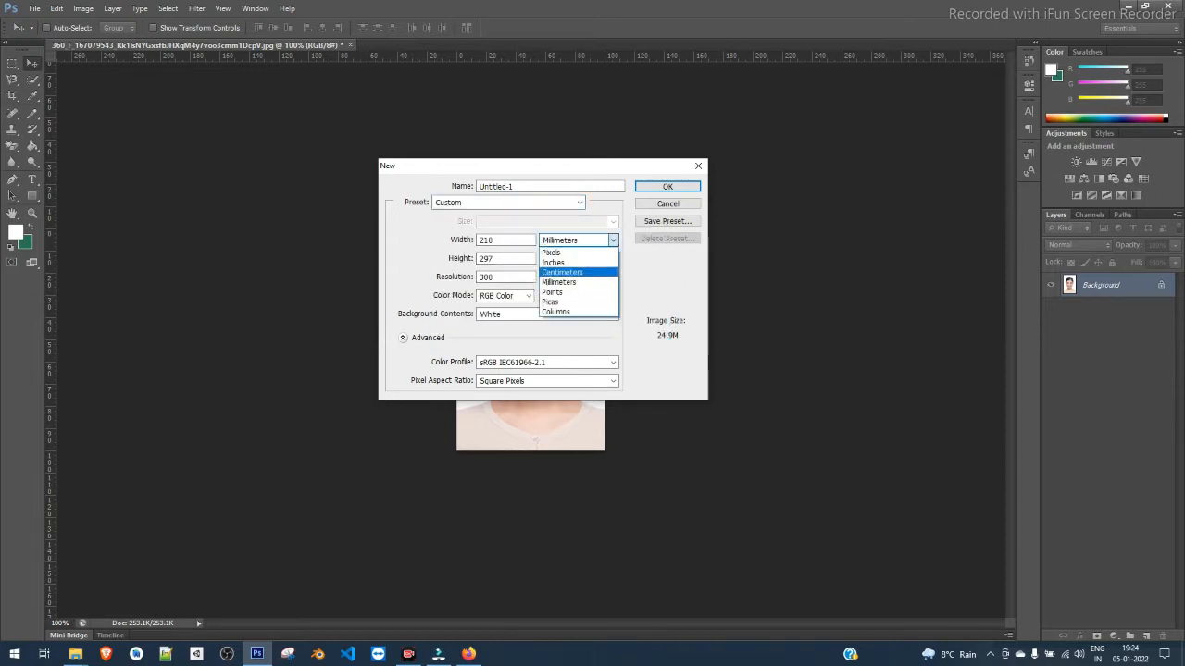
pyautogui.click(576, 273)
pyautogui.doubleClick(485, 240)
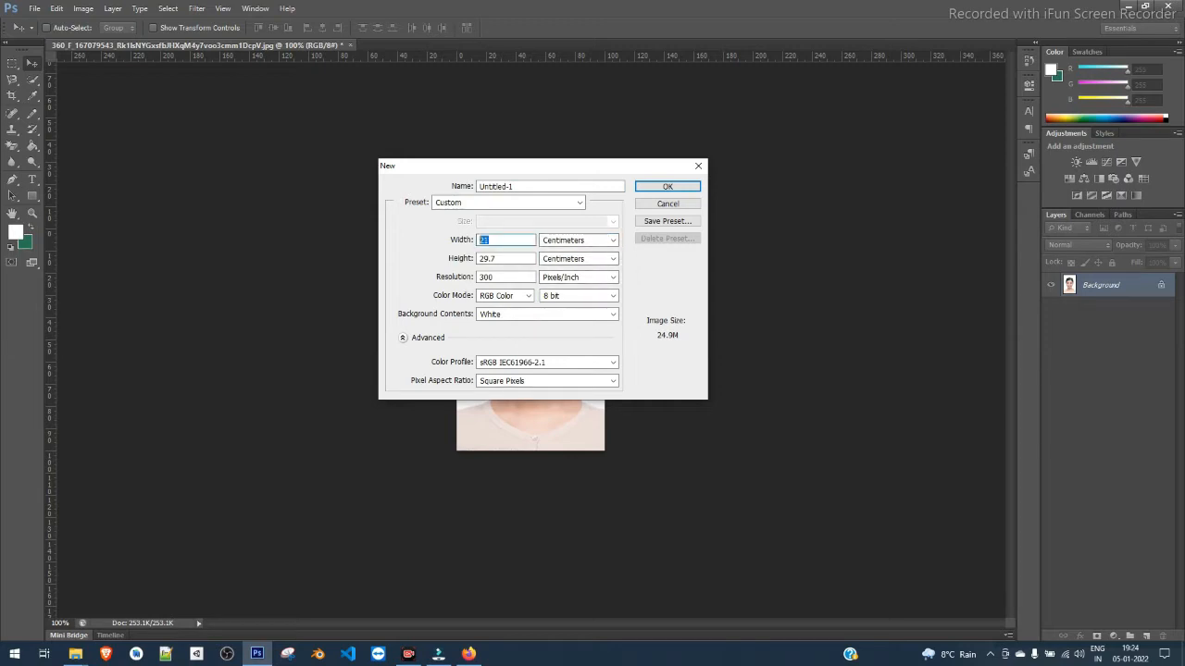
pyautogui.write('3.5')
pyautogui.press('Tab')
pyautogui.write('4.5')
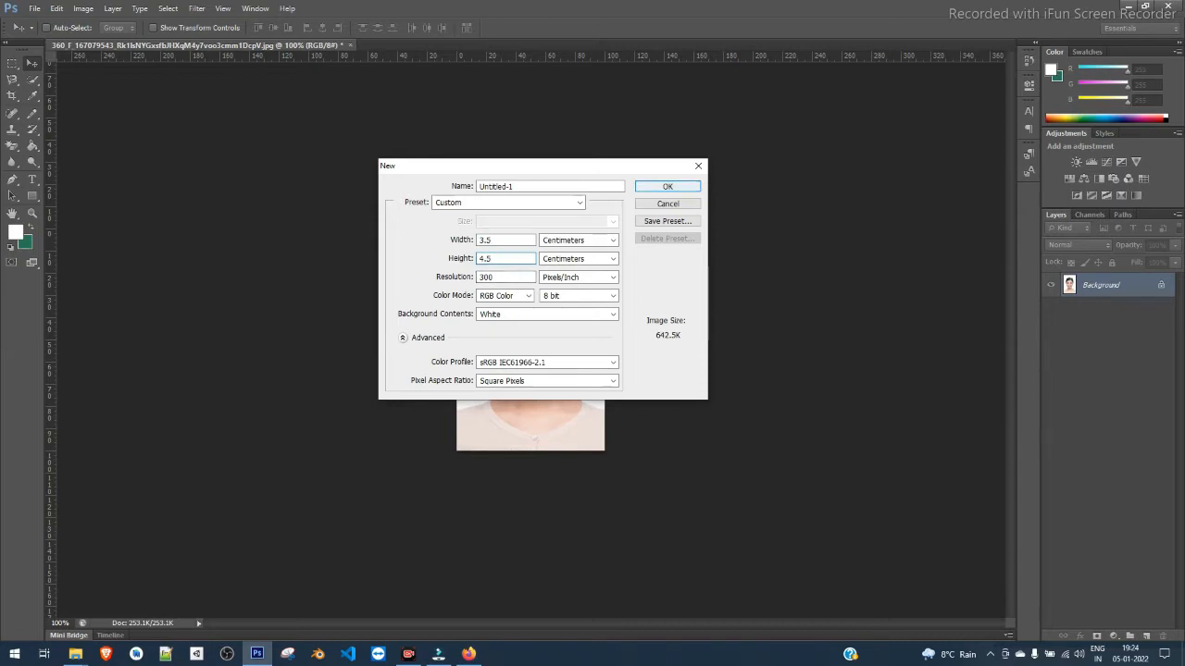
pyautogui.press('Return')
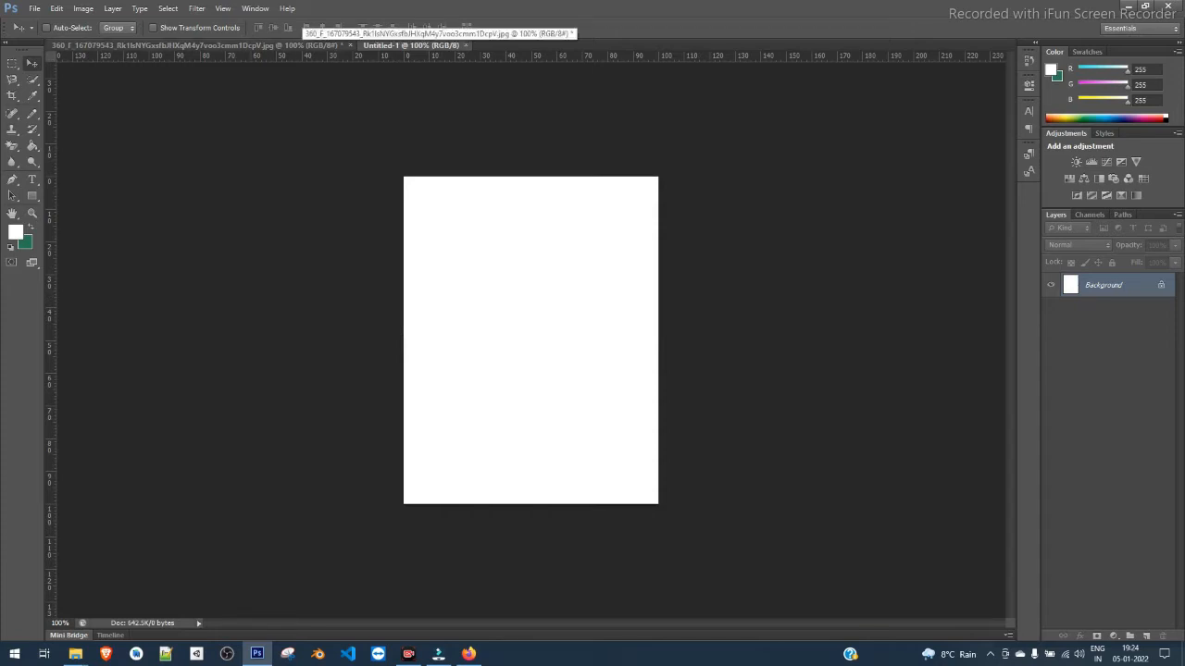
# Step: Copy the portrait from its own document into the new blank document with the Move tool
pyautogui.click(306, 44)
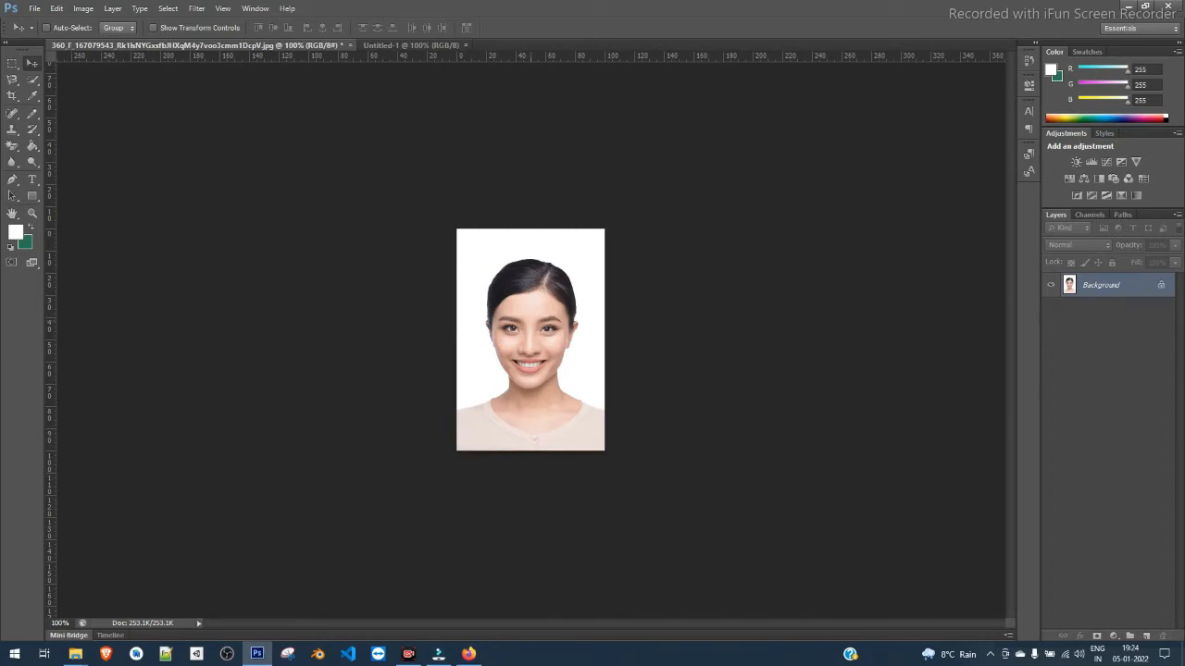
pyautogui.moveTo(541, 251); pyautogui.dragTo(539, 302)
pyautogui.click(555, 259)
pyautogui.moveTo(539, 302)
pyautogui.mouseDown()
pyautogui.moveTo(535, 183)
pyautogui.moveTo(547, 152)
pyautogui.moveTo(505, 89)
pyautogui.moveTo(455, 45)
pyautogui.moveTo(417, 44)
pyautogui.moveTo(514, 222)
pyautogui.moveTo(521, 306)
pyautogui.moveTo(535, 317)
pyautogui.mouseUp()
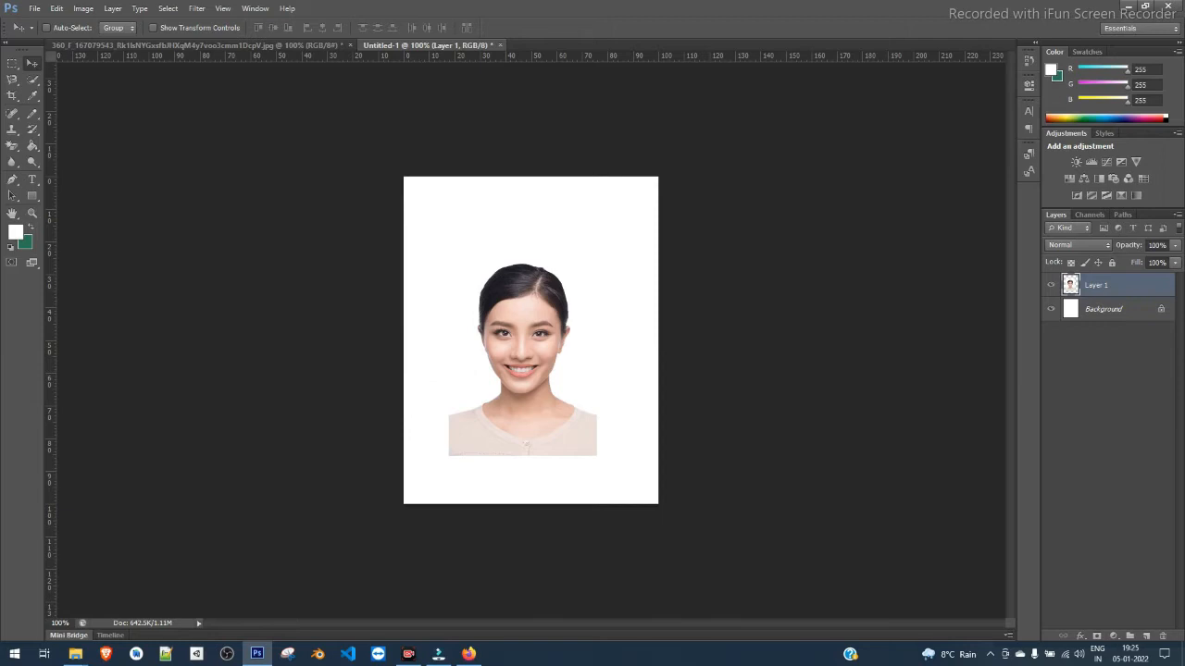
# Step: Scale the portrait layer to about 172% so it spans the canvas width, reposition it to frame head and shoulders, and hide the transform controls
pyautogui.click(153, 28)
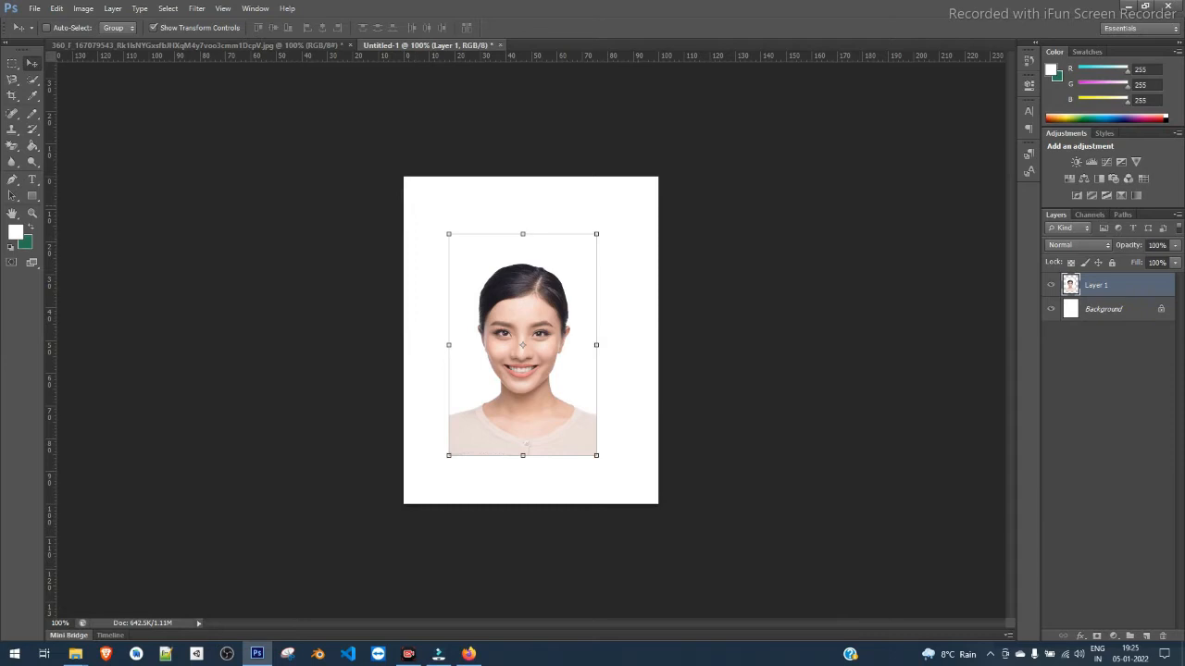
pyautogui.moveTo(597, 234); pyautogui.dragTo(571, 285)
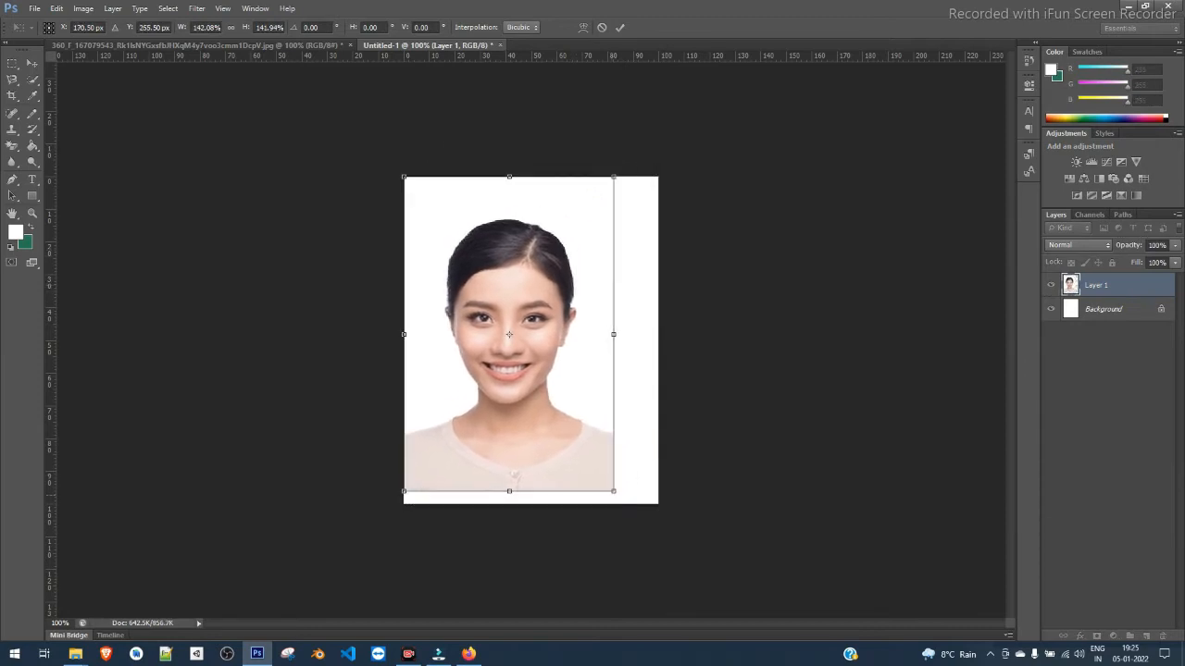
pyautogui.moveTo(614, 491); pyautogui.dragTo(657, 557)
pyautogui.moveTo(585, 376); pyautogui.dragTo(584, 361)
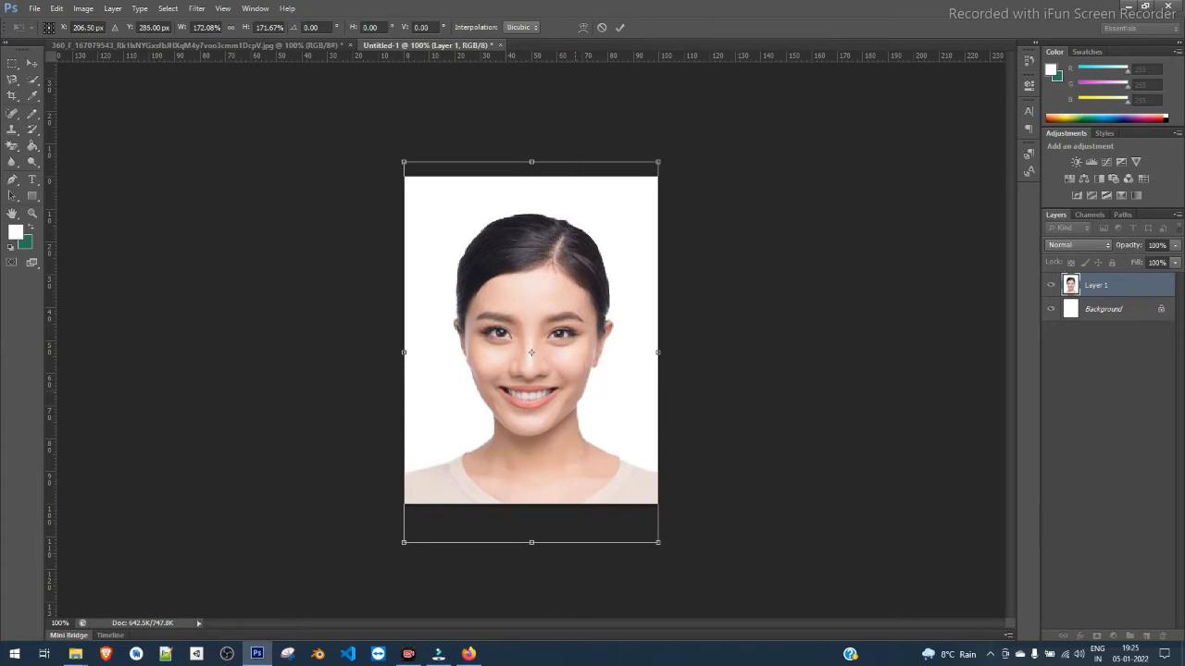
pyautogui.press('Return')
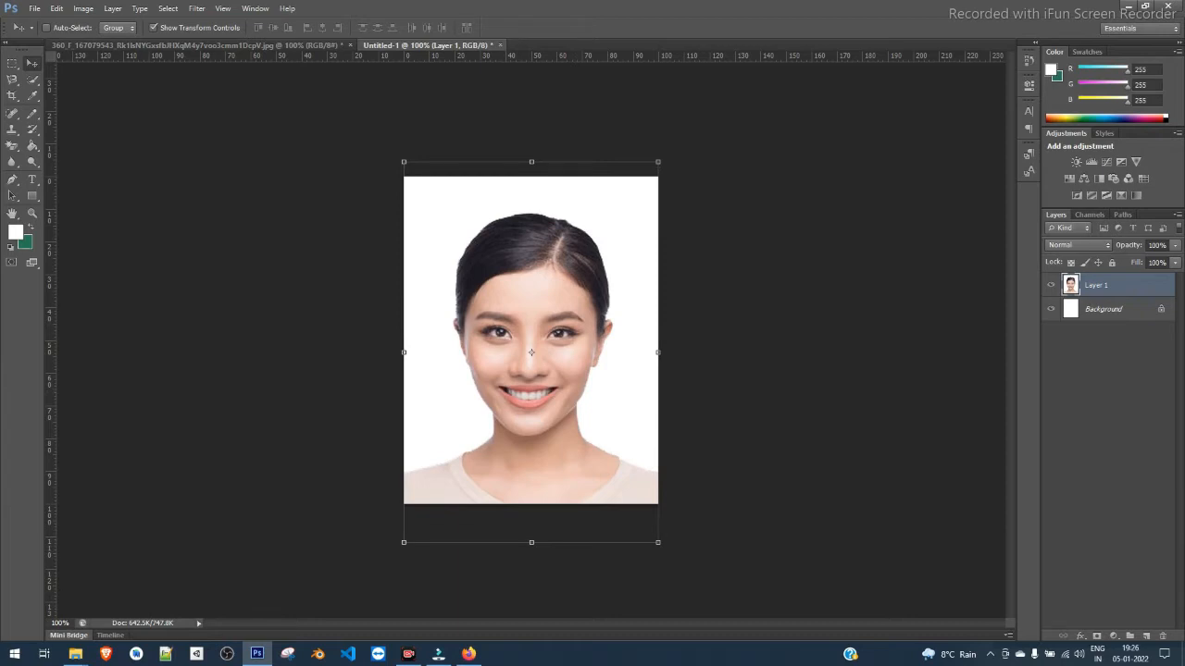
pyautogui.click(154, 27)
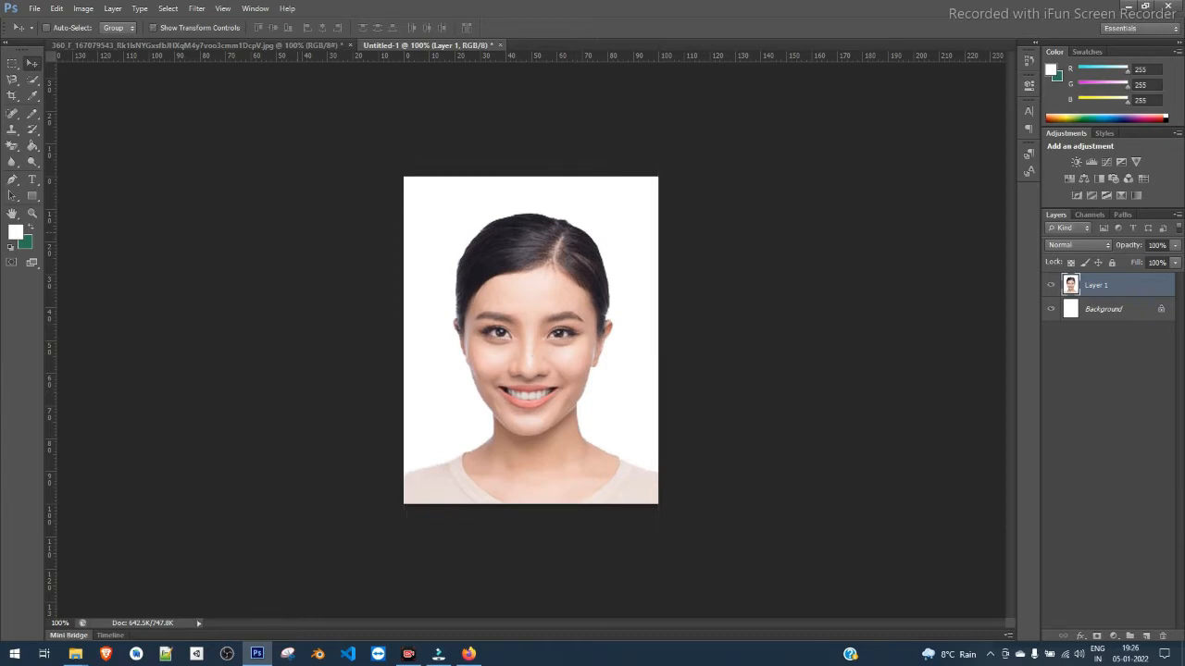
# Step: View the portrait layer's histogram in the Levels adjustment and close it with the default settings
pyautogui.hotkey('ctrl', '-')
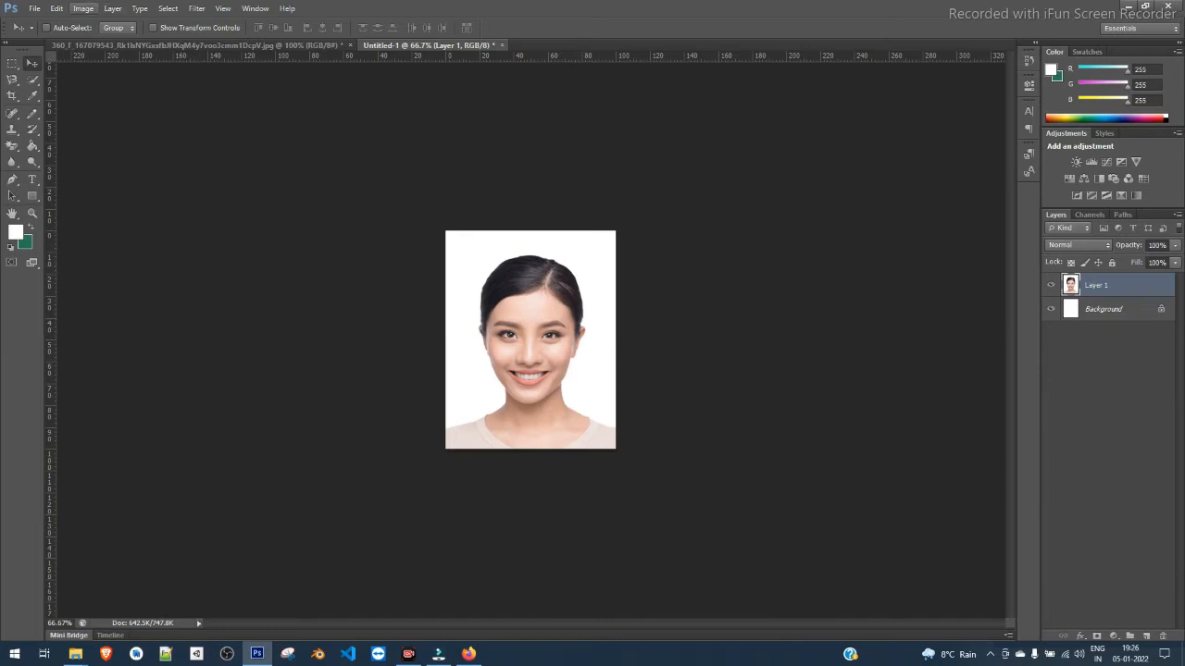
pyautogui.click(83, 9)
pyautogui.moveTo(102, 40)
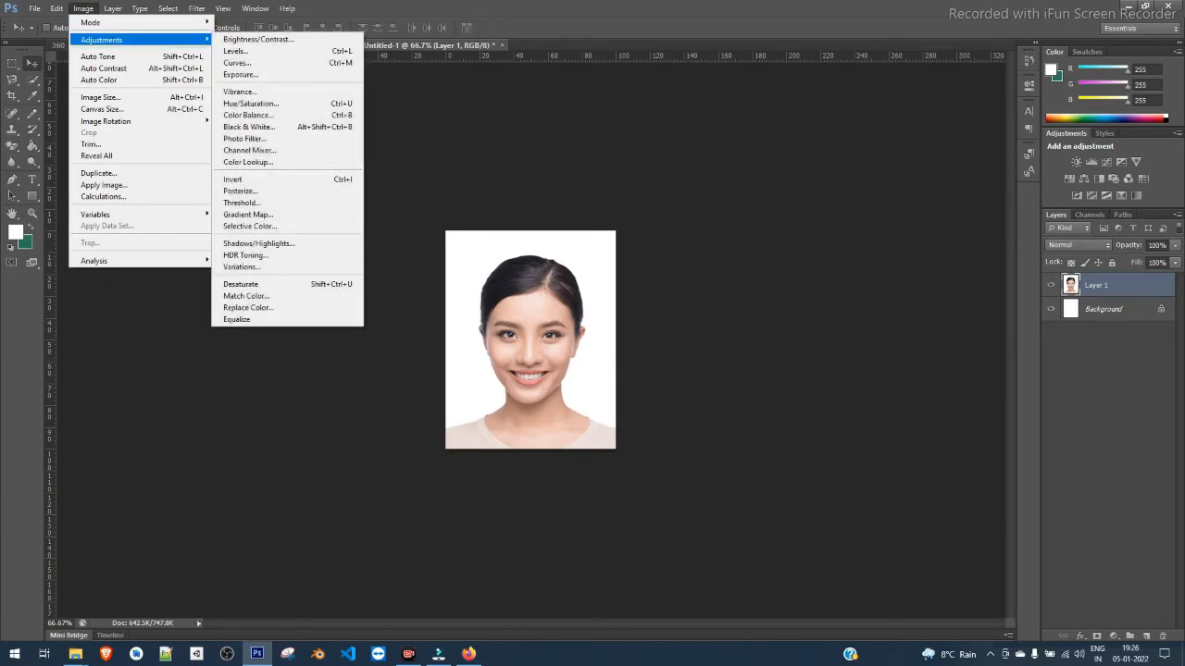
pyautogui.press('Escape')
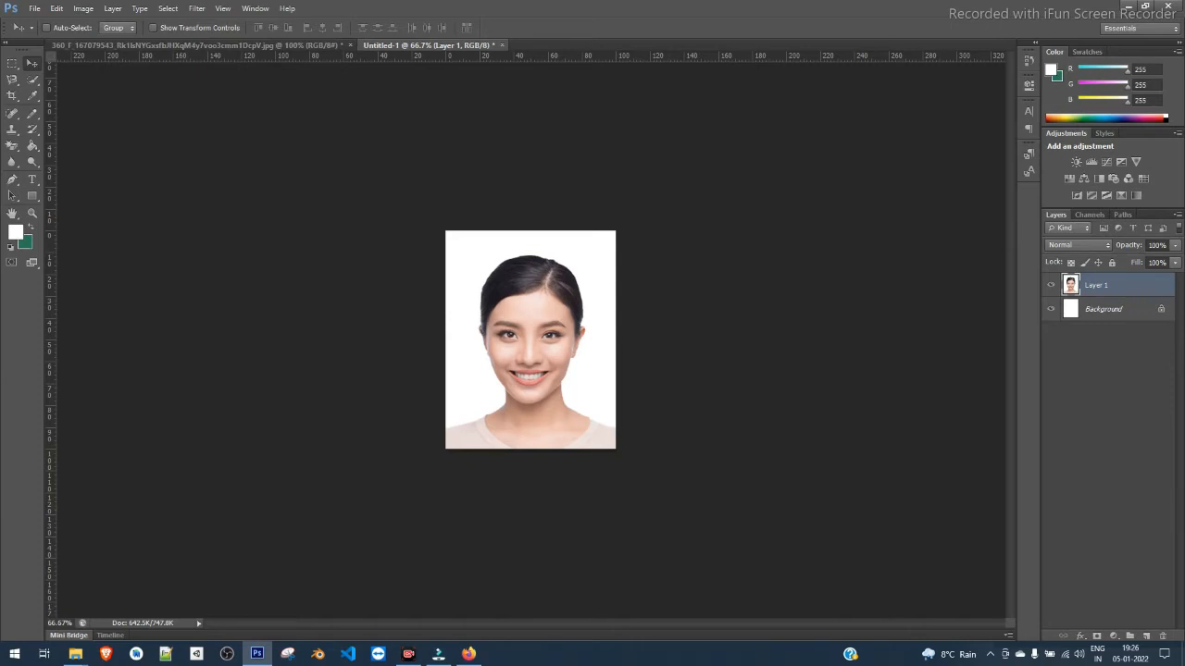
pyautogui.click(84, 8)
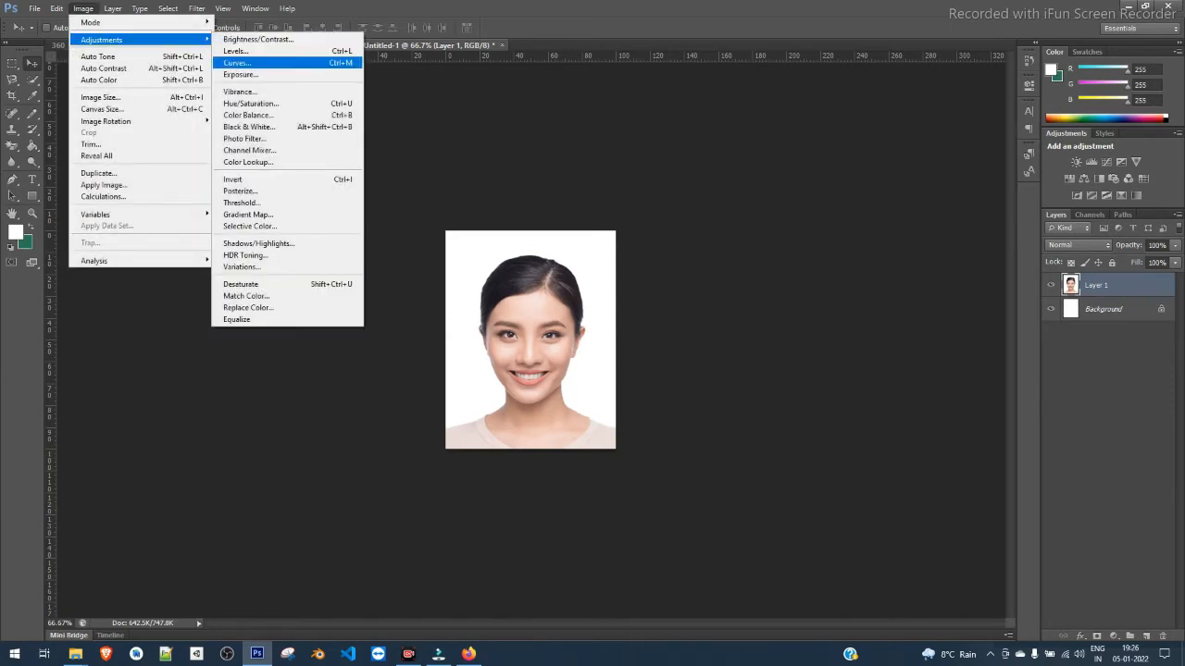
pyautogui.click(236, 51)
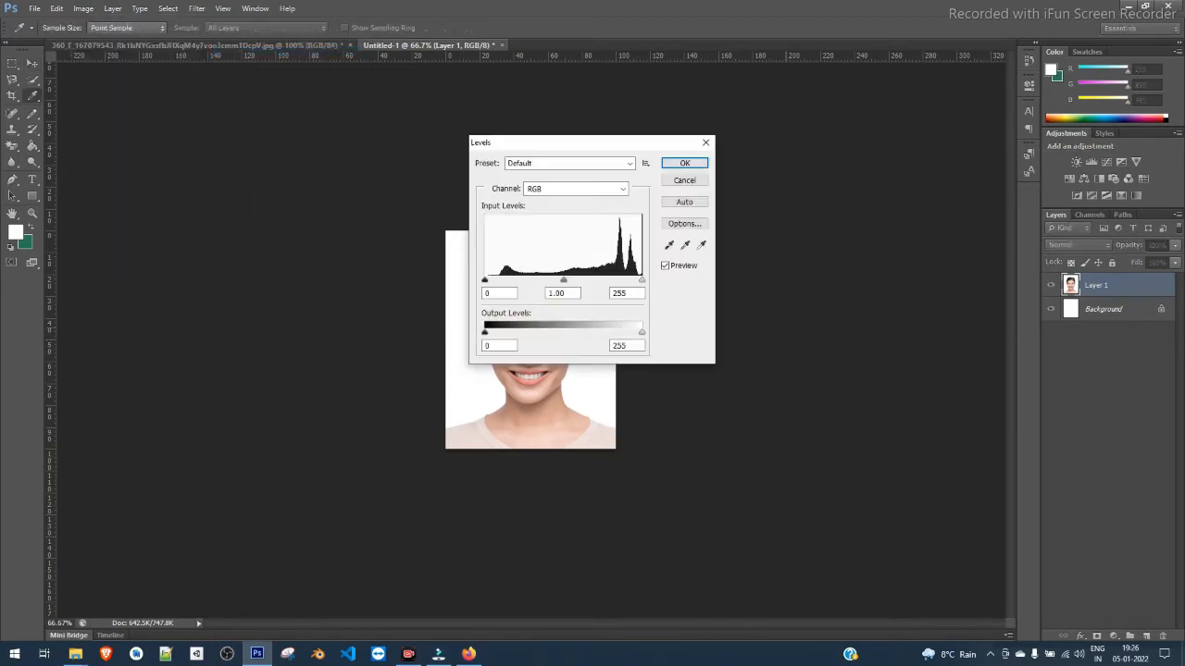
pyautogui.moveTo(562, 148); pyautogui.dragTo(806, 158)
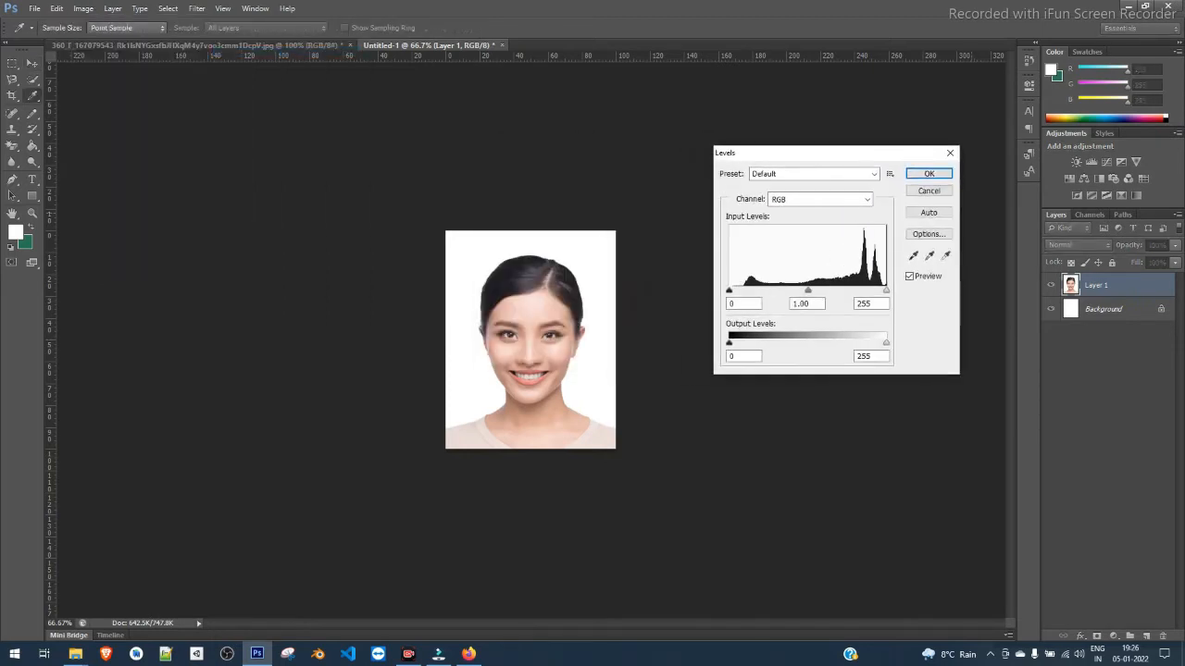
pyautogui.press('Return')
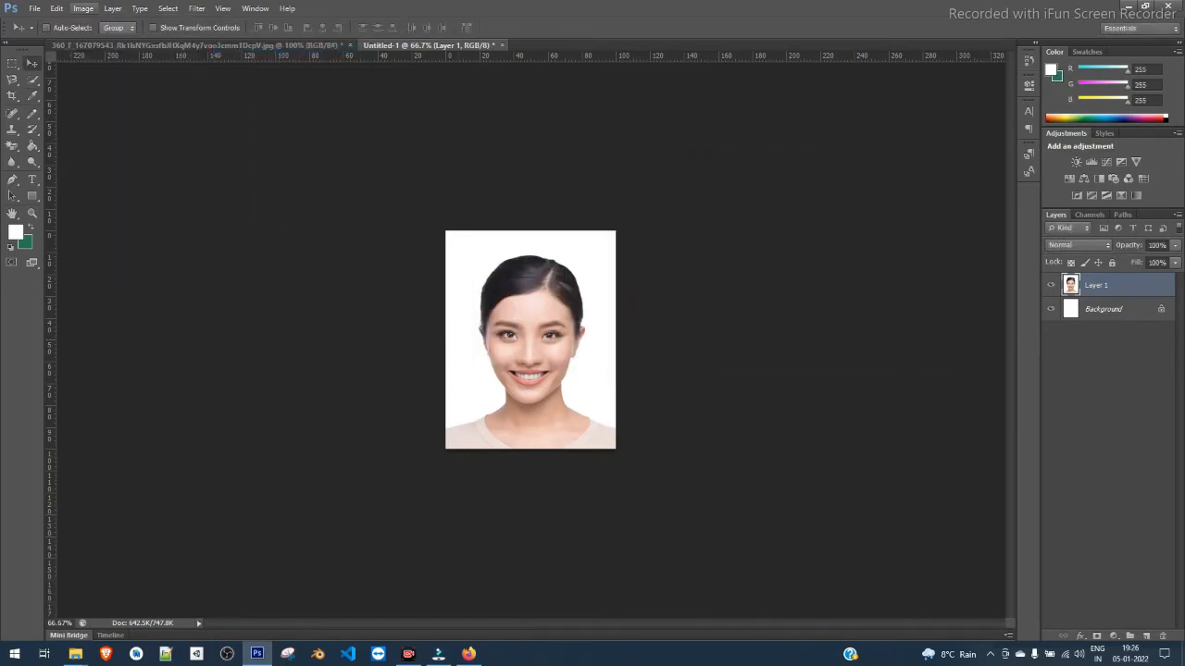
# Step: Darken the portrait layer slightly with Curves by moving the RGB curve's midpoint to input 133, output 120
pyautogui.click(84, 8)
pyautogui.moveTo(111, 40)
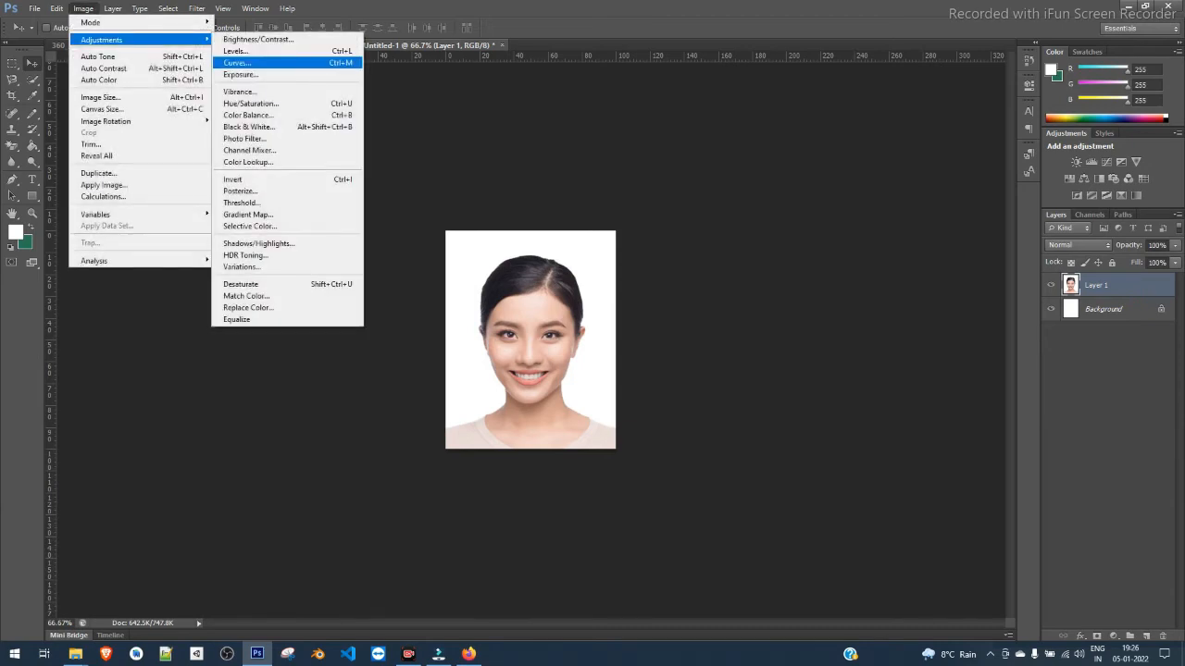
pyautogui.click(237, 62)
pyautogui.moveTo(565, 120); pyautogui.dragTo(799, 141)
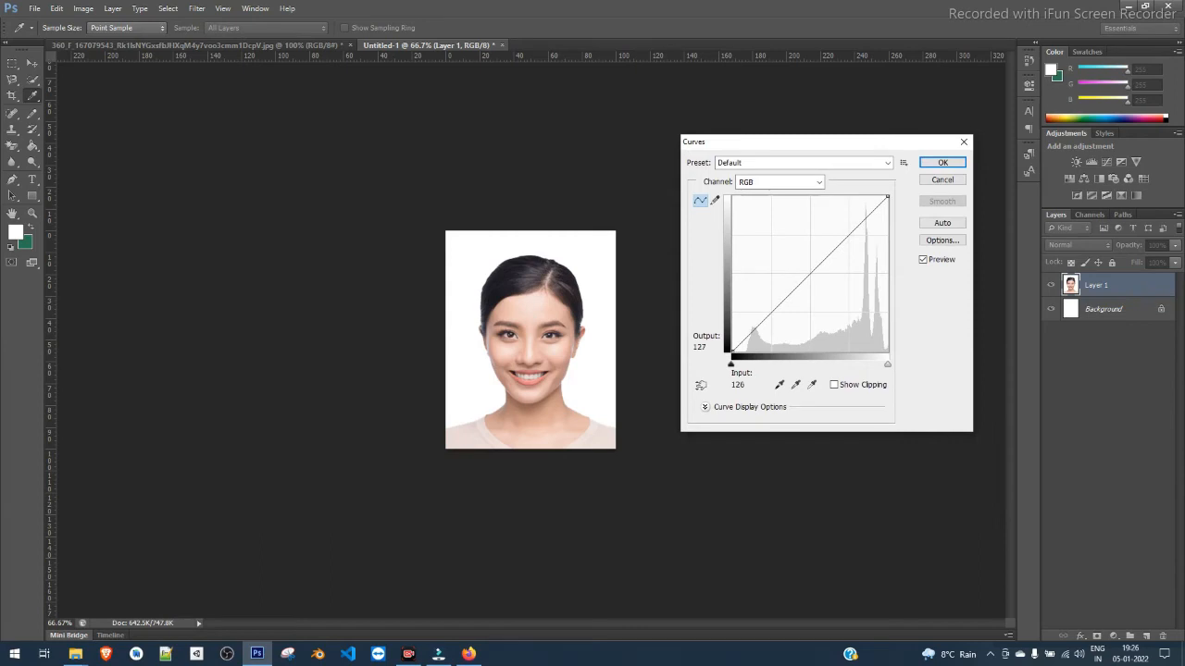
pyautogui.click(810, 273)
pyautogui.moveTo(809, 273)
pyautogui.mouseDown()
pyautogui.moveTo(791, 243)
pyautogui.moveTo(851, 311)
pyautogui.moveTo(810, 273)
pyautogui.mouseUp()
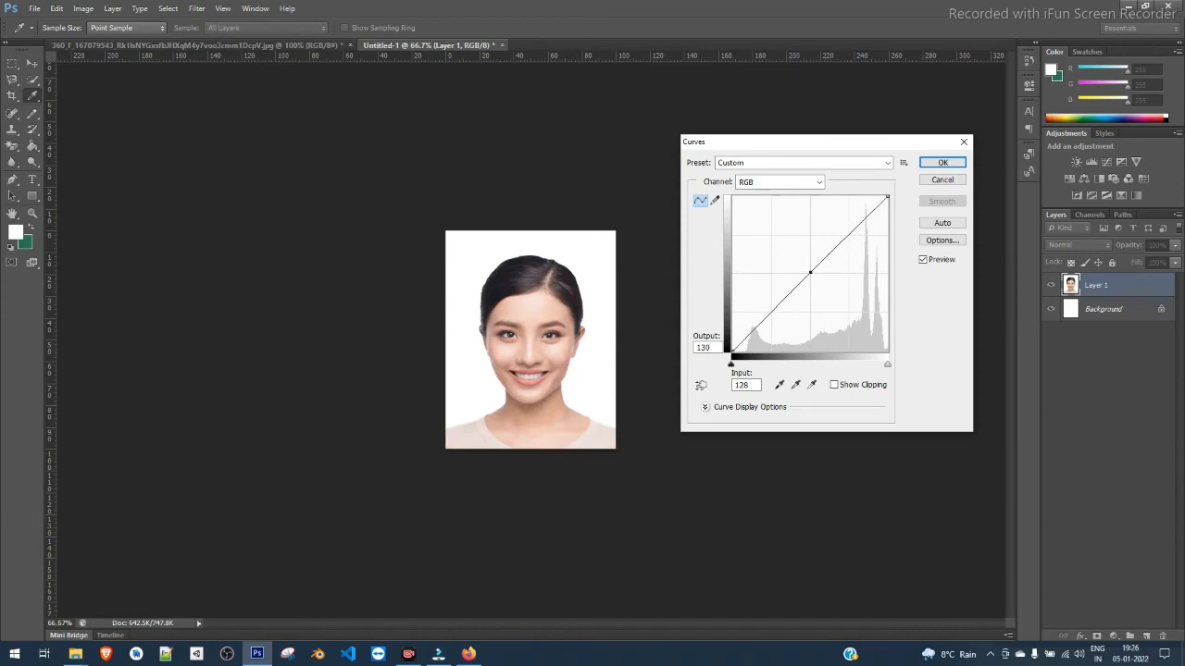
pyautogui.moveTo(810, 274)
pyautogui.mouseDown()
pyautogui.moveTo(769, 229)
pyautogui.moveTo(813, 278)
pyautogui.mouseUp()
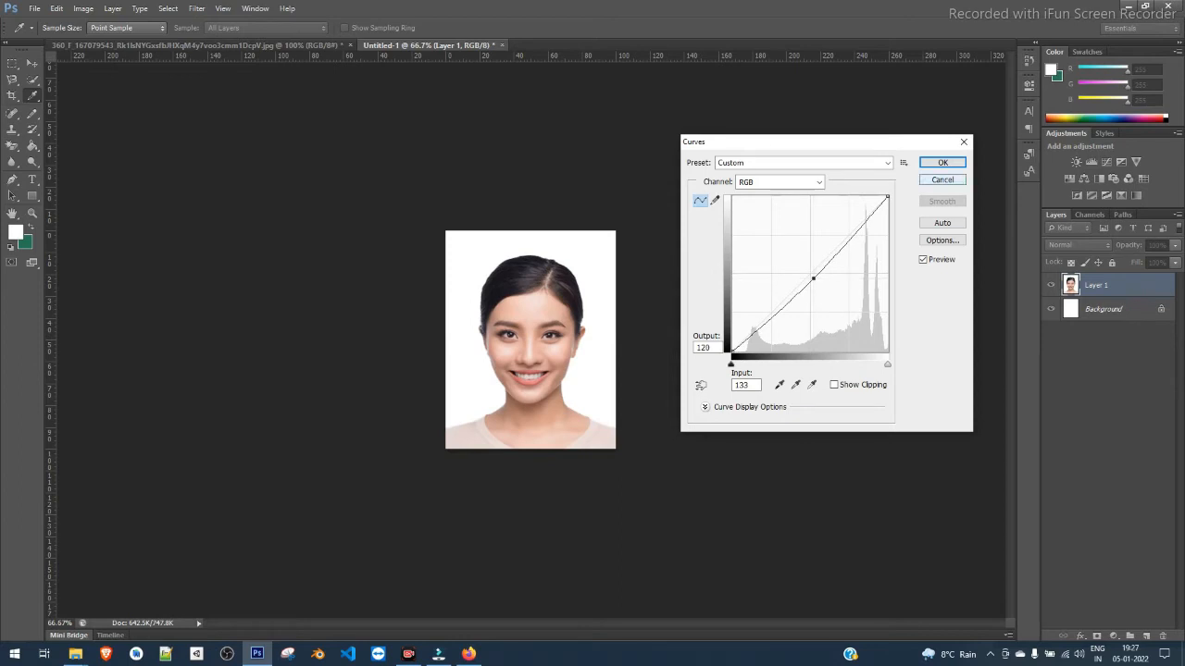
pyautogui.click(943, 164)
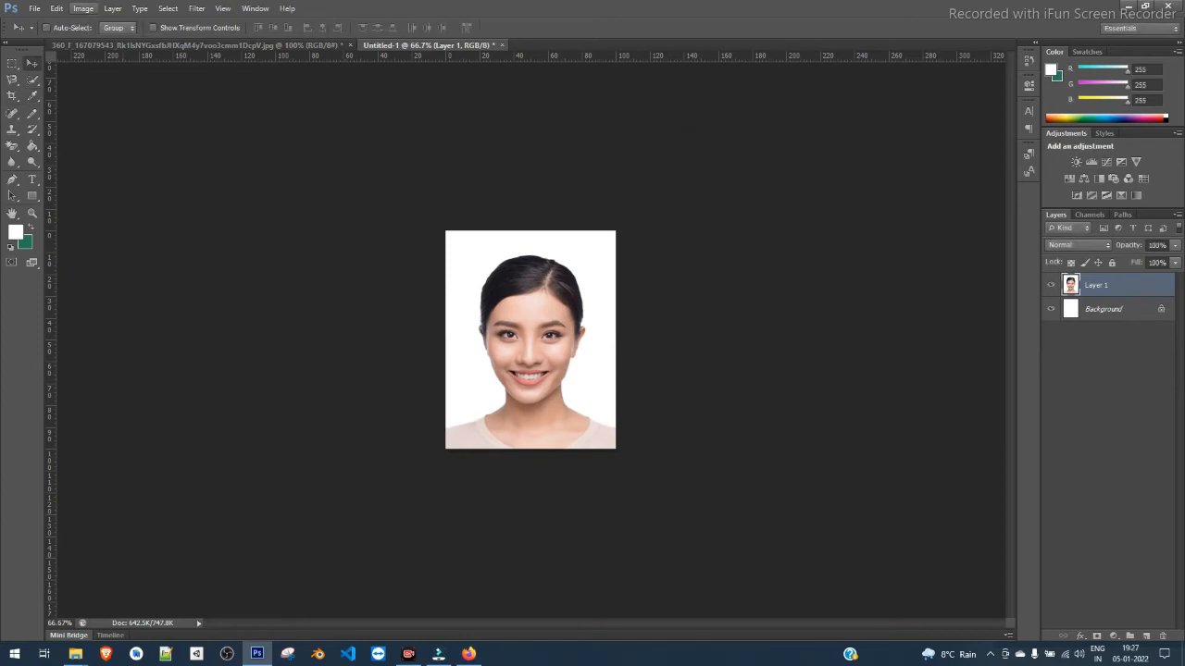
# Step: Examine the portrait layer's curve in the Curves adjustment again and close it with the default settings
pyautogui.click(83, 8)
pyautogui.moveTo(139, 40)
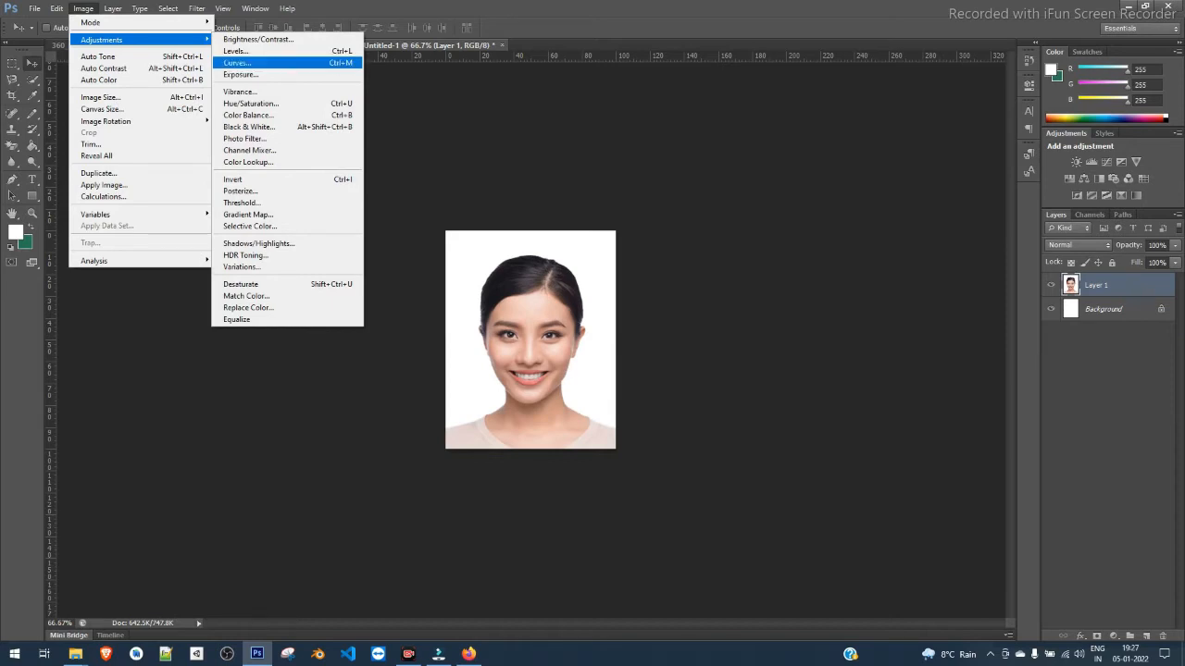
pyautogui.click(237, 62)
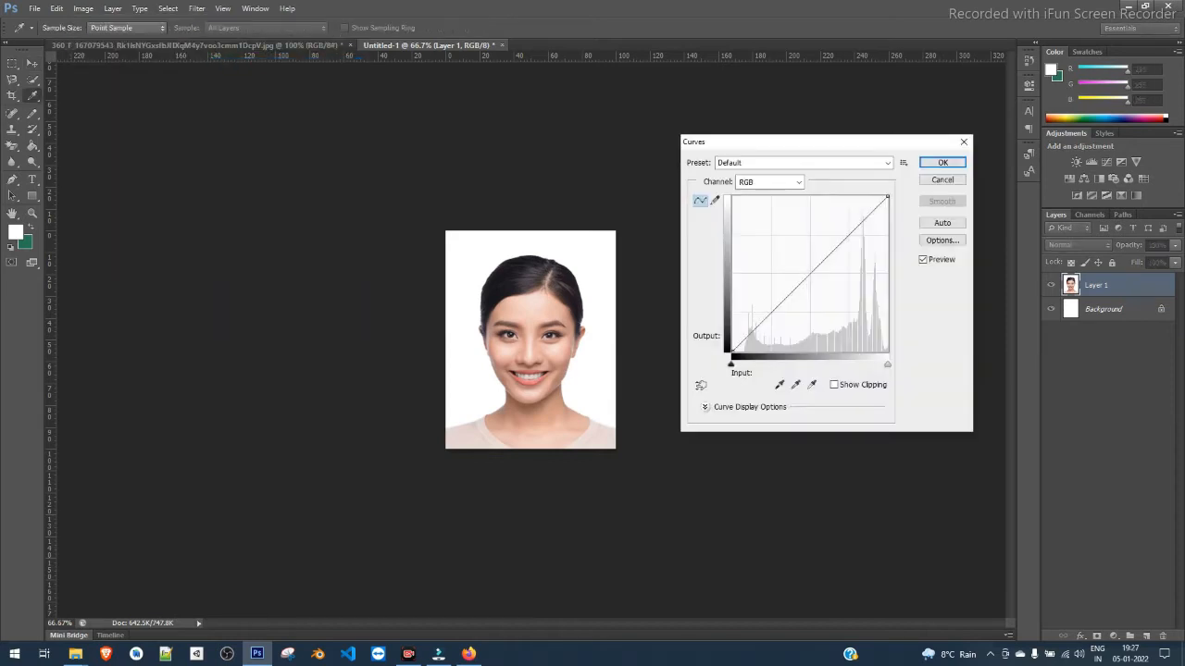
pyautogui.click(942, 162)
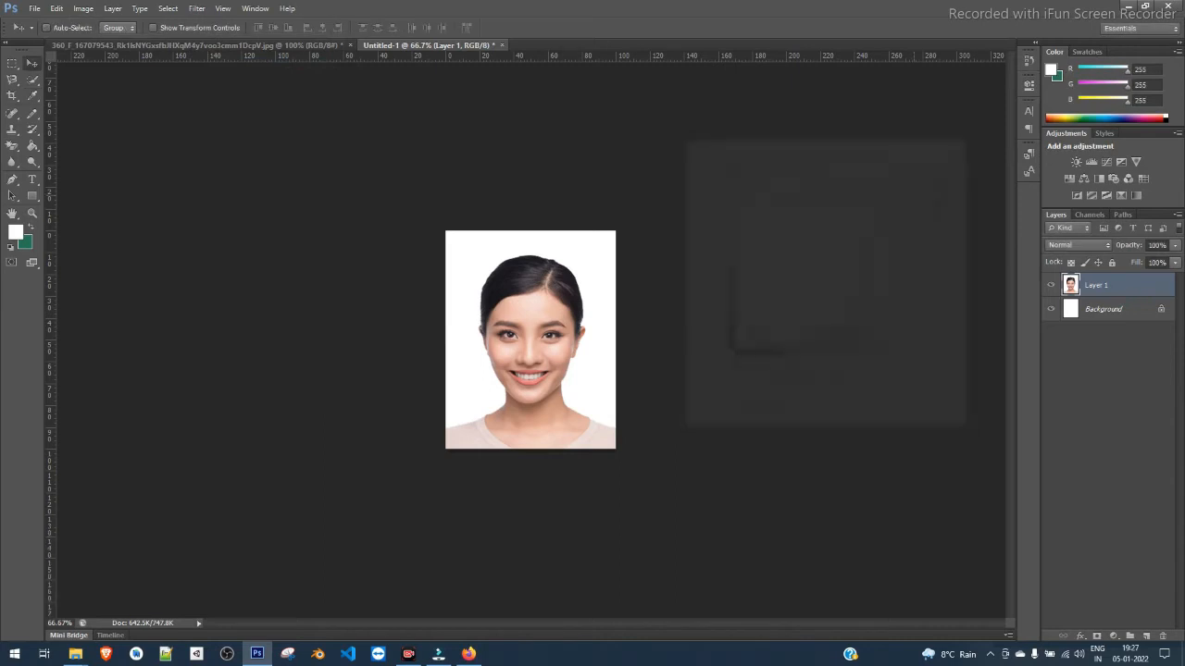
# Step: Darken the portrait layer's midtones slightly with the Levels adjustment and apply it
pyautogui.click(112, 8)
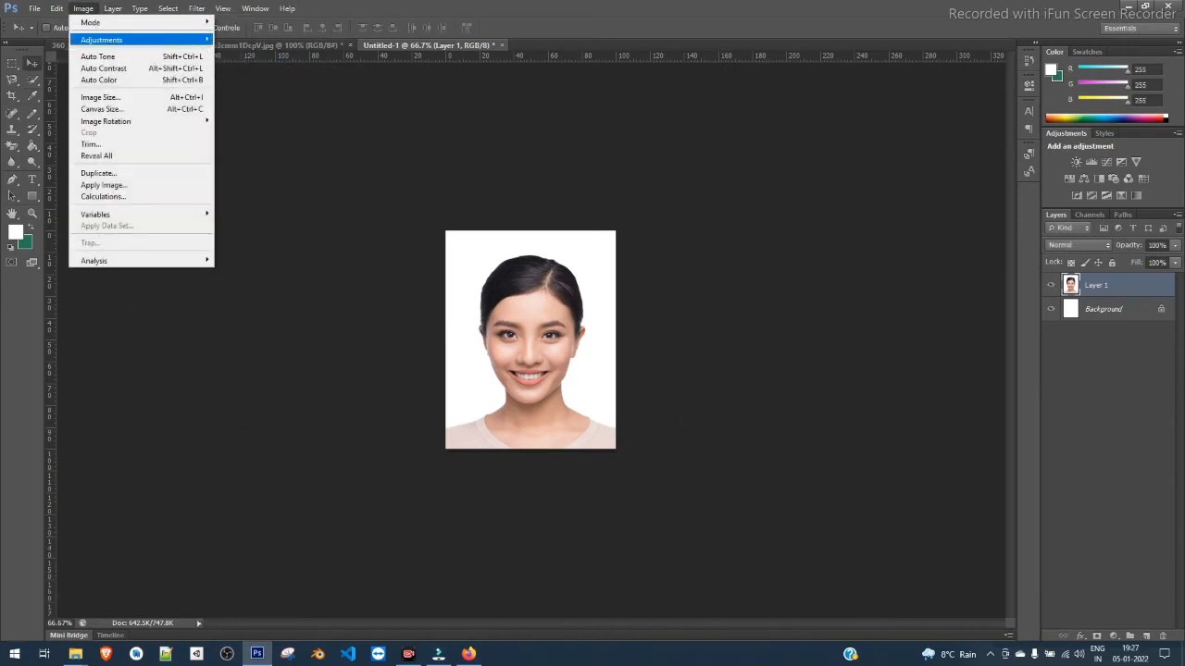
pyautogui.moveTo(139, 40)
pyautogui.click(235, 51)
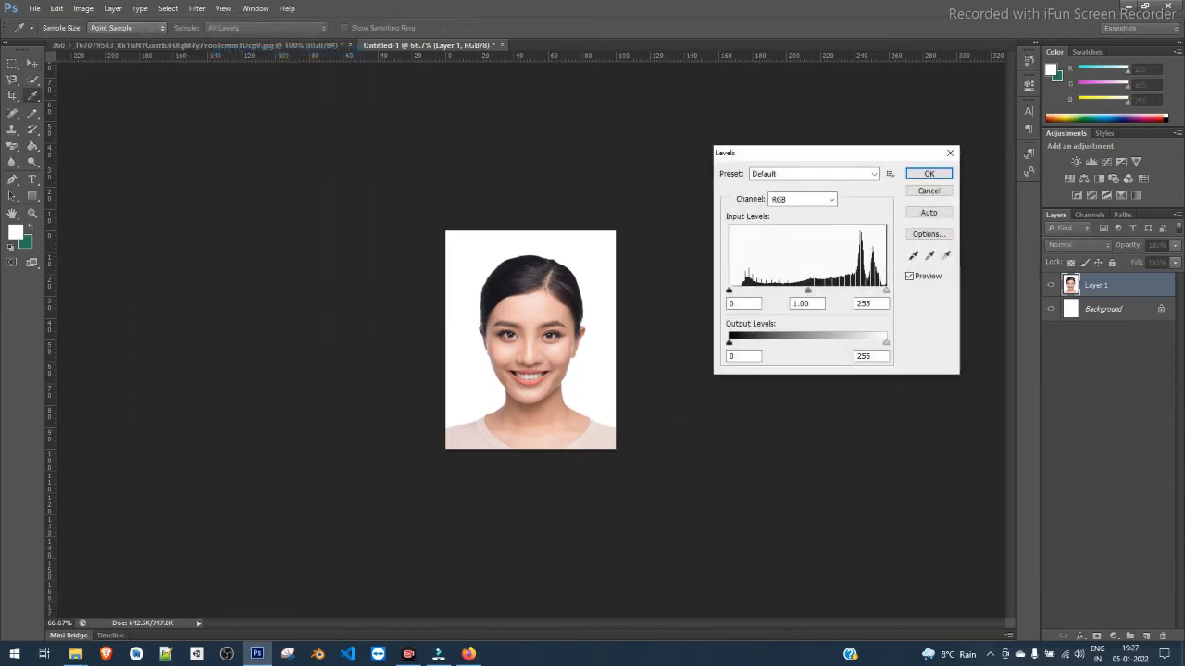
pyautogui.moveTo(807, 290); pyautogui.dragTo(810, 290)
pyautogui.click(929, 173)
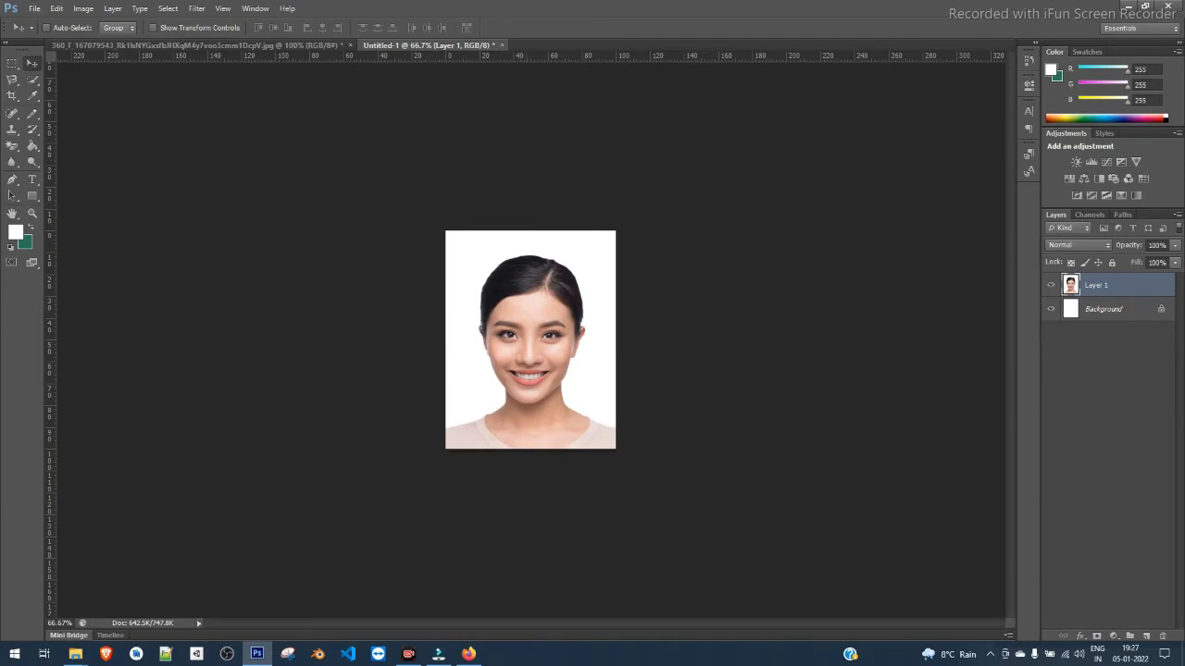
# Step: Save the portrait to the Desktop as a JPEG named paasport, accepting the default JPEG options
pyautogui.click(34, 8)
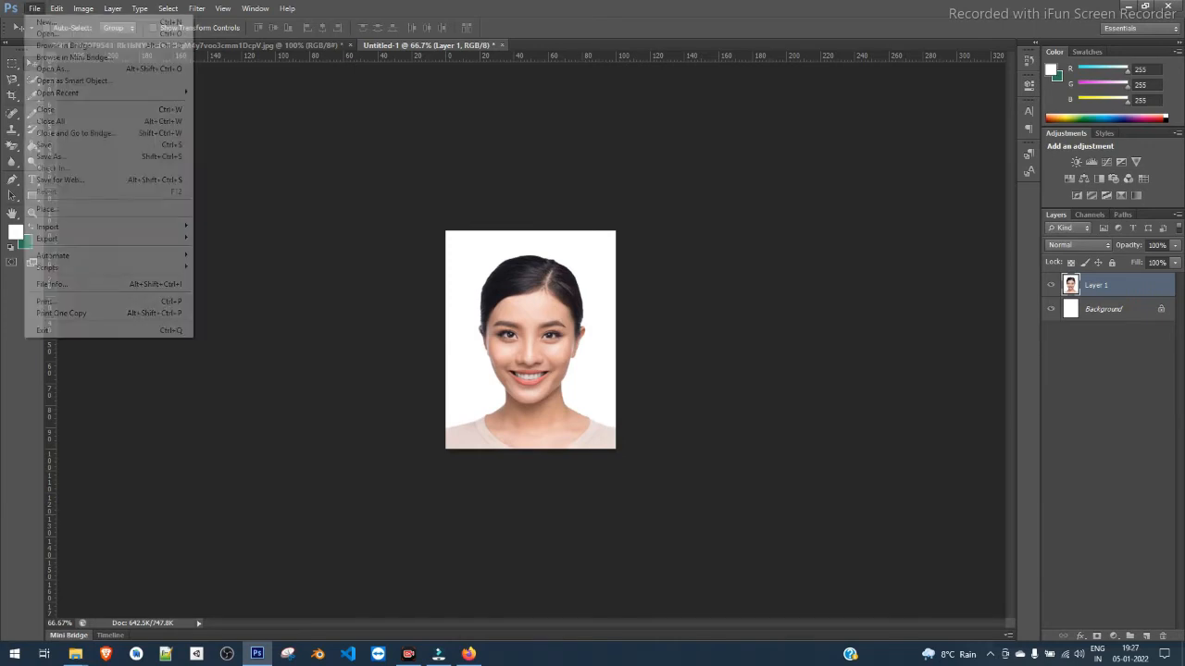
pyautogui.click(51, 157)
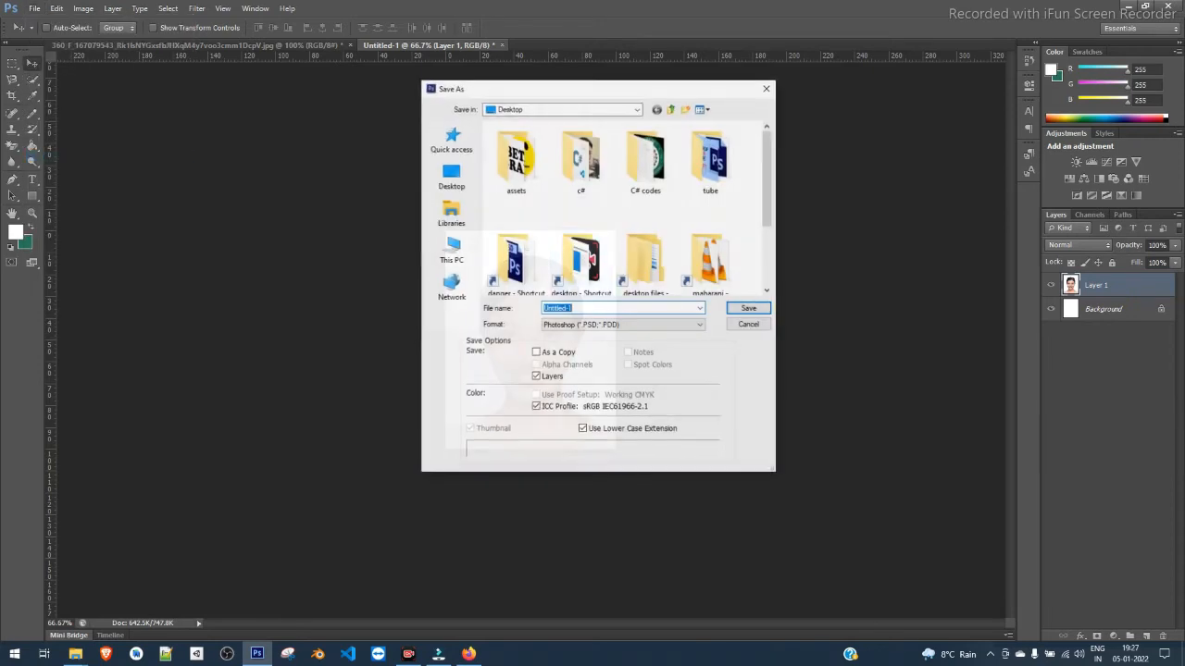
pyautogui.click(451, 176)
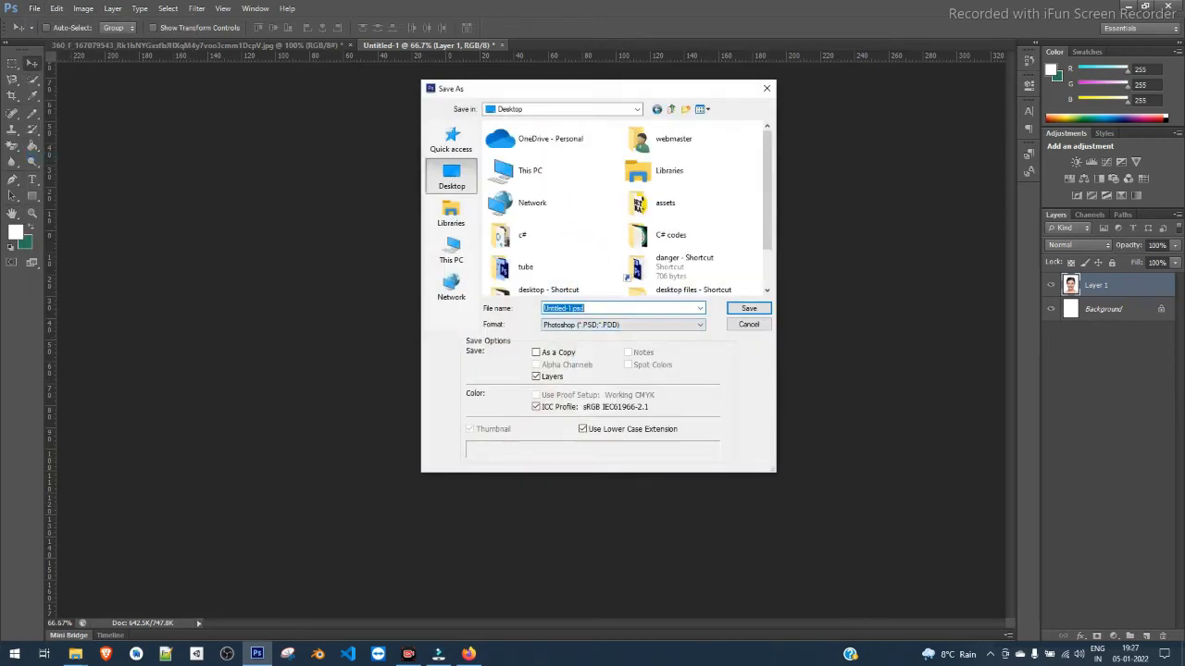
pyautogui.click(624, 325)
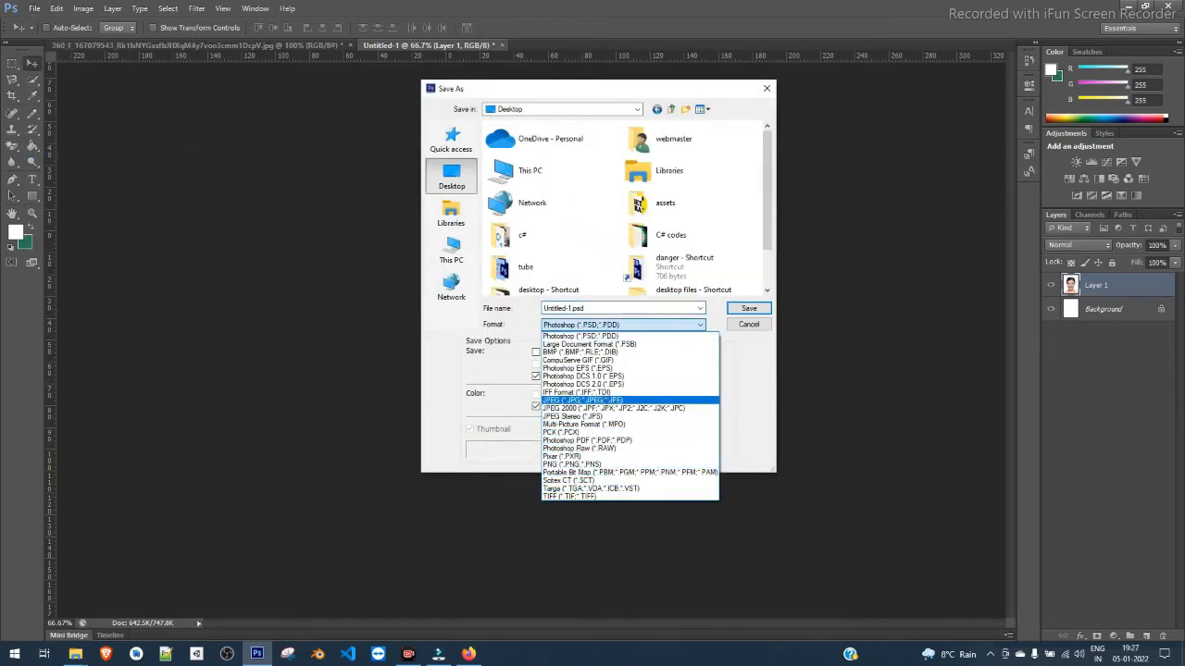
pyautogui.click(592, 401)
pyautogui.hotkey('shift', 'Tab')
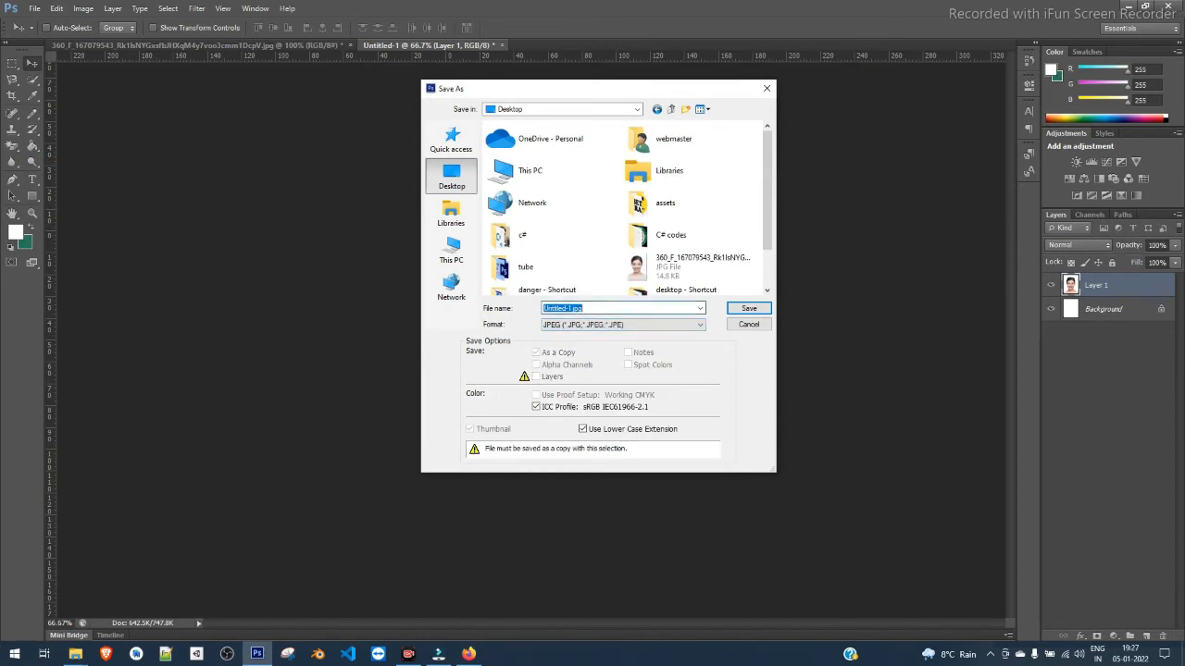
pyautogui.write('passport')
pyautogui.press('Return')
pyautogui.press('Return')
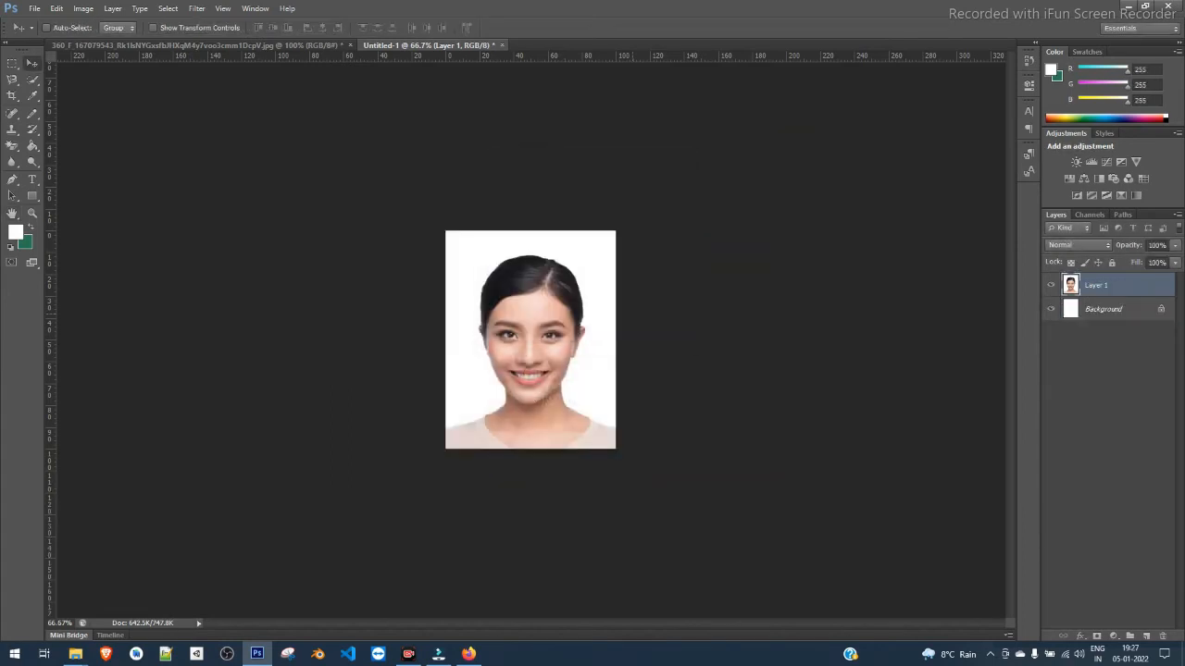
# Step: Open the saved paasport image from the desktop in Photos, compare it with the original portrait, and close the viewer
pyautogui.click(1126, 6)
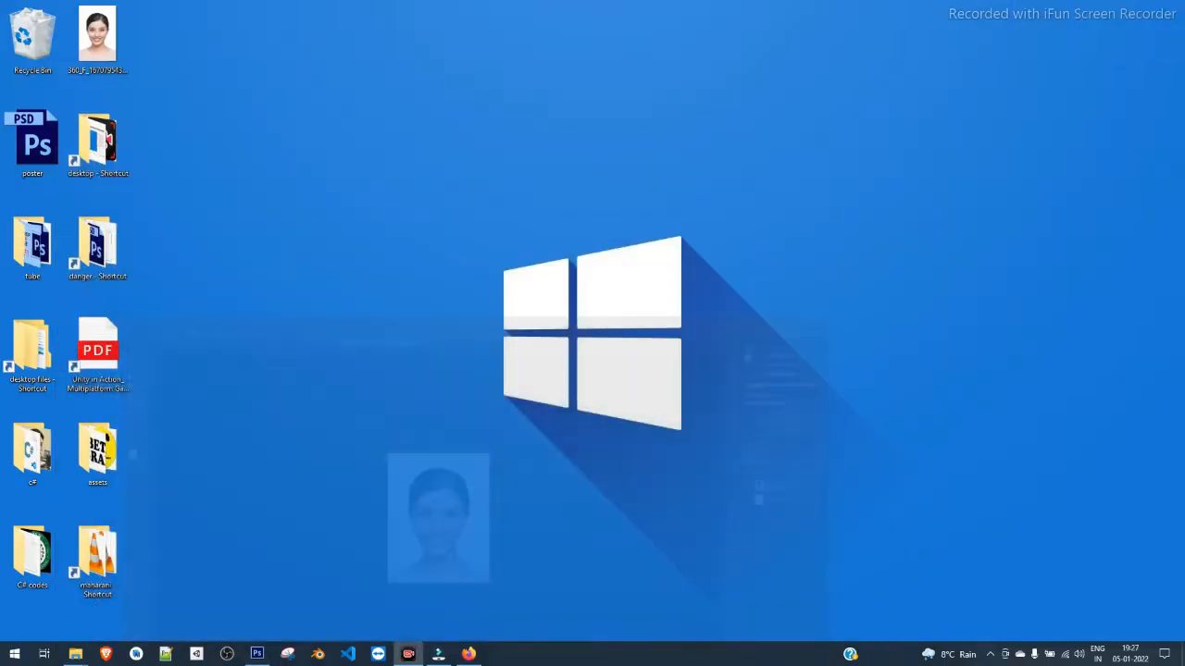
pyautogui.rightClick(464, 135)
pyautogui.click(497, 171)
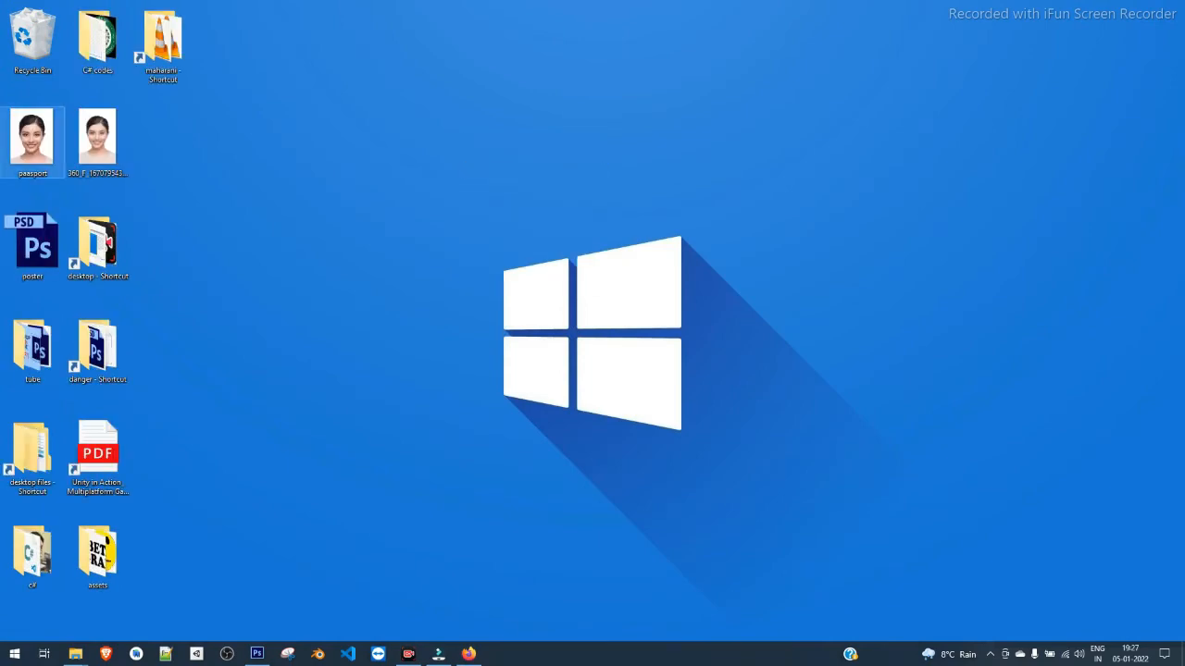
pyautogui.doubleClick(33, 139)
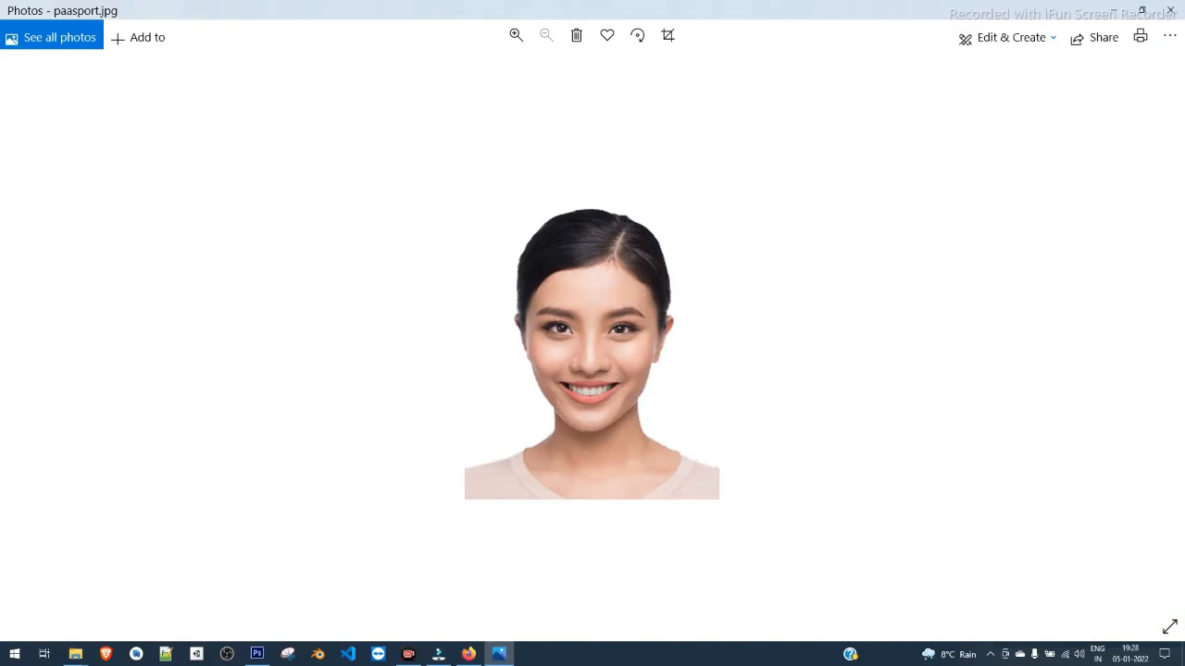
pyautogui.press('Right')
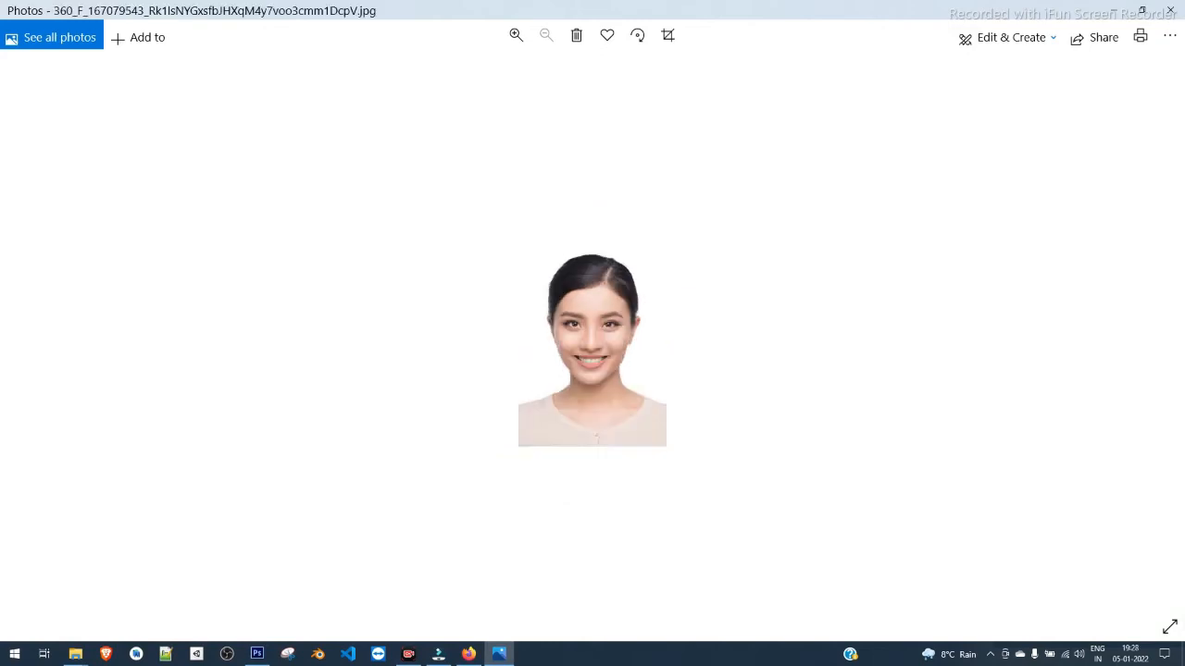
pyautogui.press('Left')
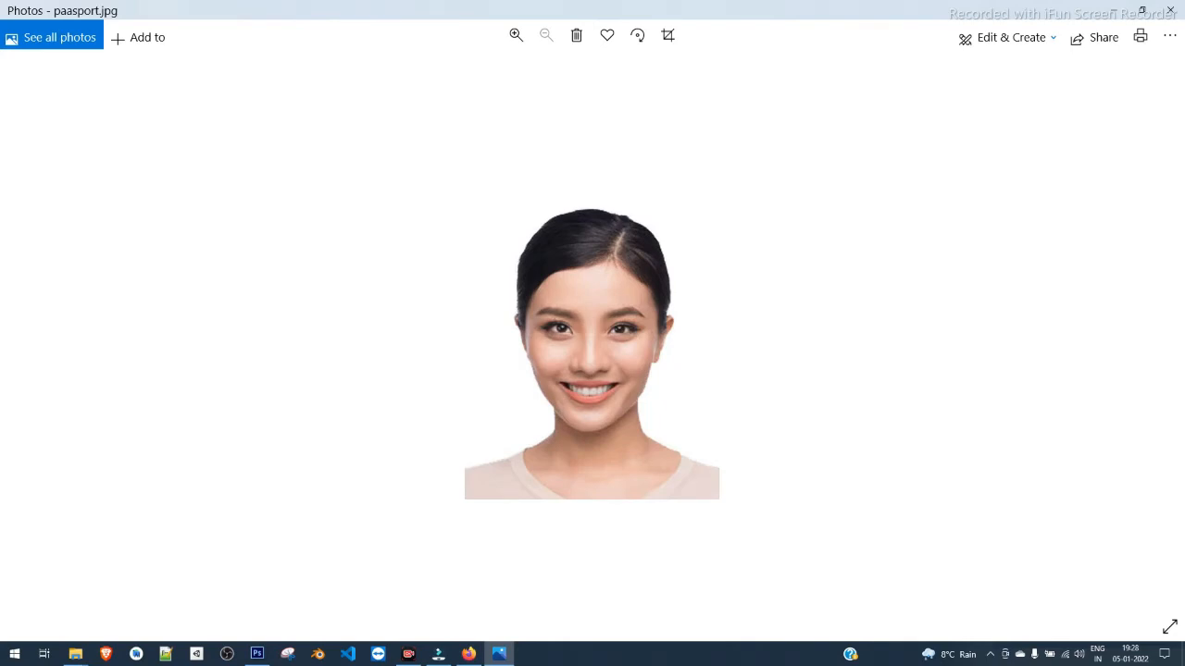
pyautogui.click(1170, 9)
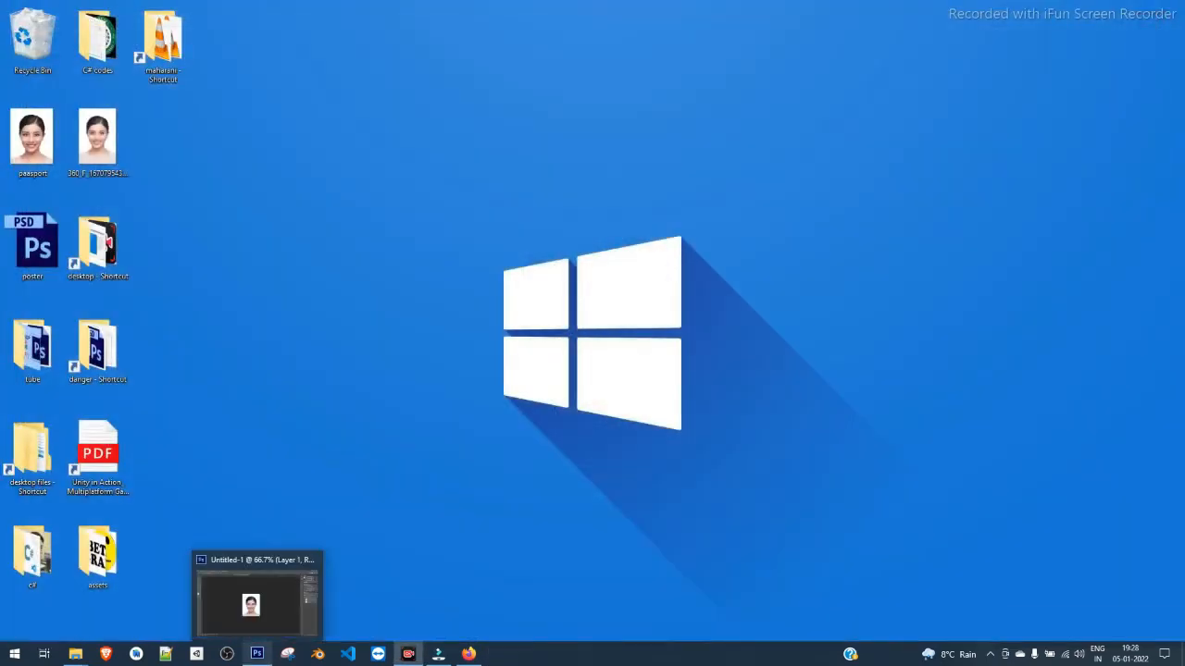
# Step: Switch back to Photoshop and create a new A4 document from the International Paper preset at 300 pixels/inch with a white background
pyautogui.click(257, 653)
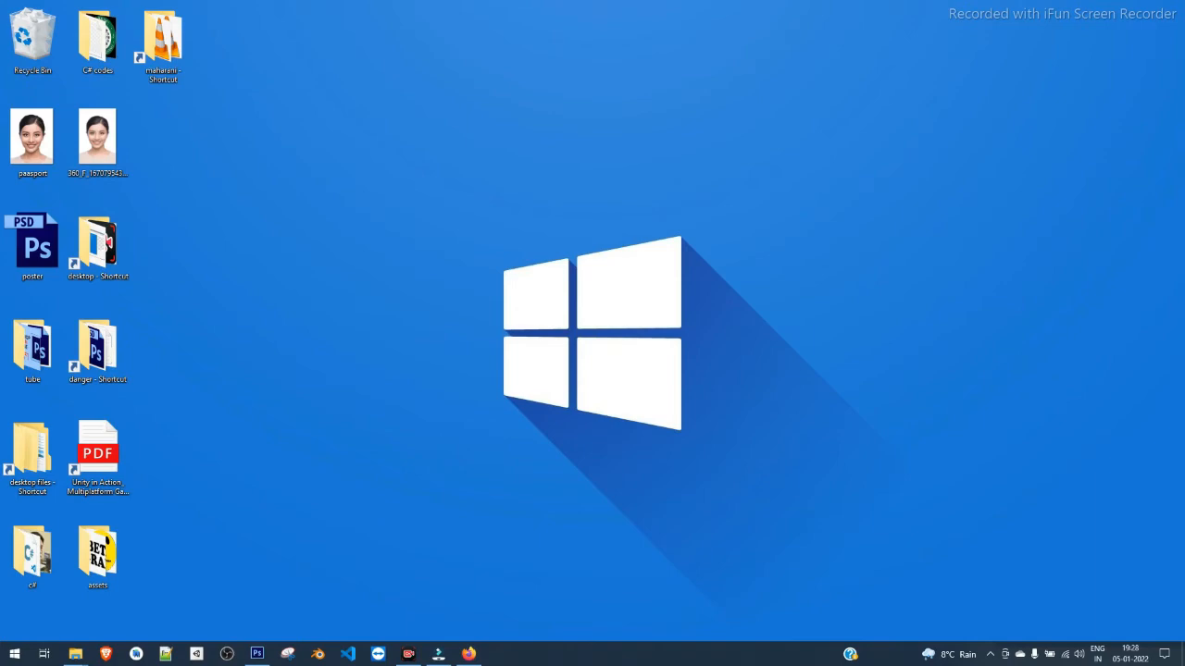
pyautogui.click(257, 654)
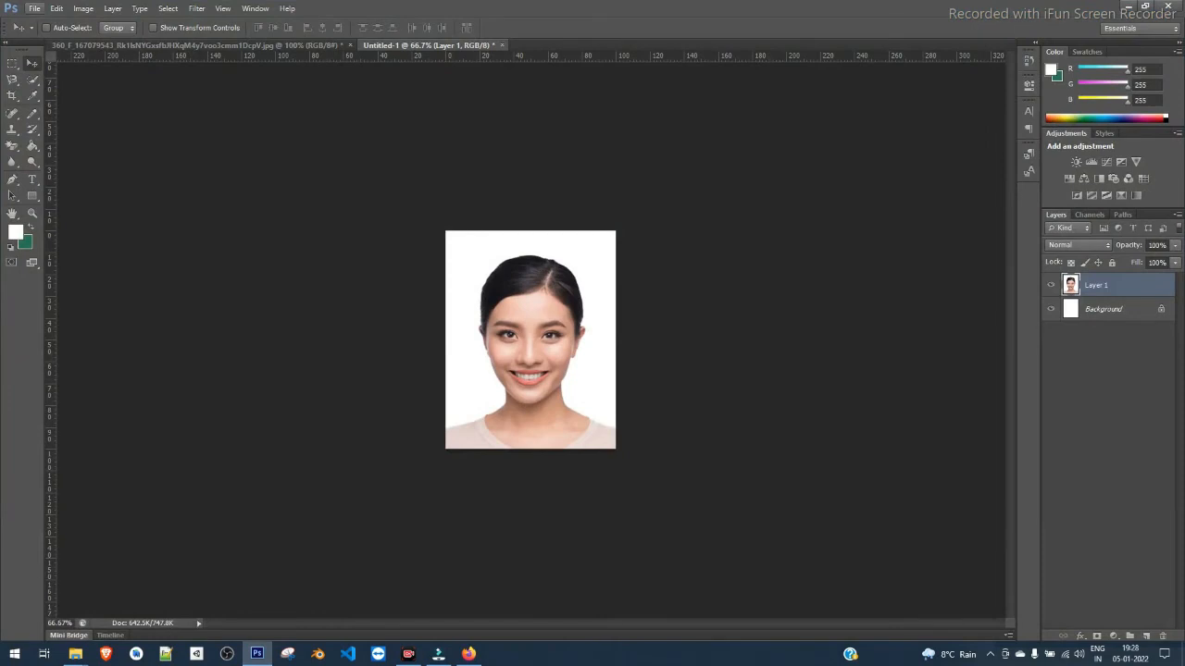
pyautogui.click(34, 8)
pyautogui.click(42, 19)
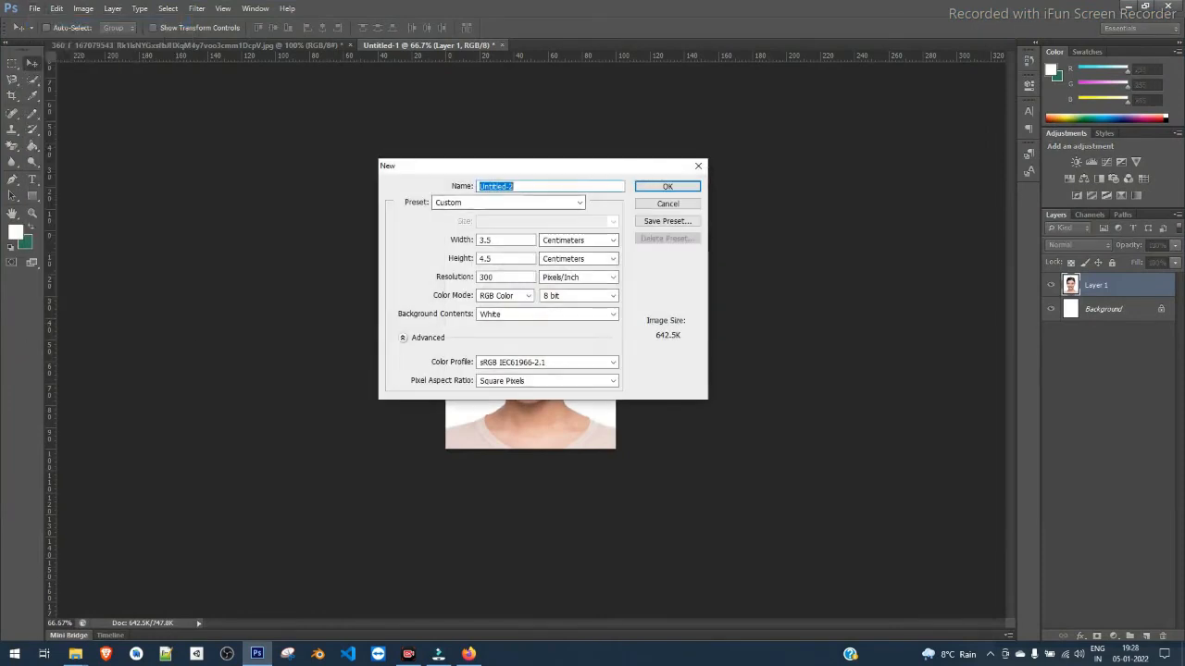
pyautogui.click(507, 202)
pyautogui.click(500, 255)
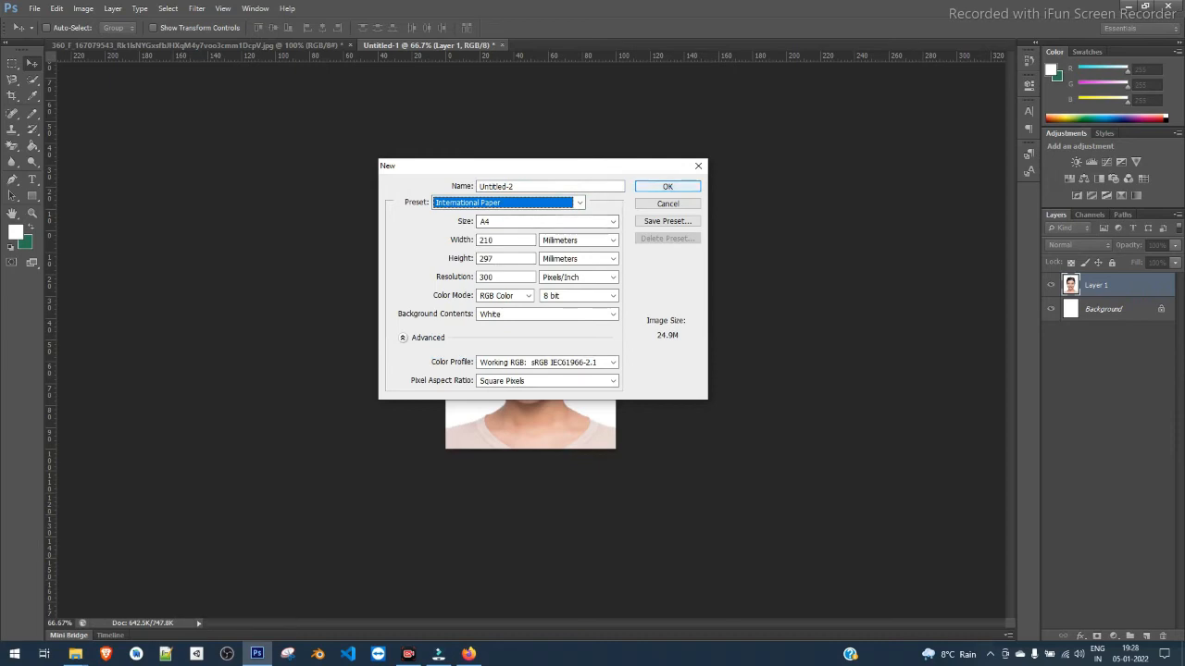
pyautogui.press('Return')
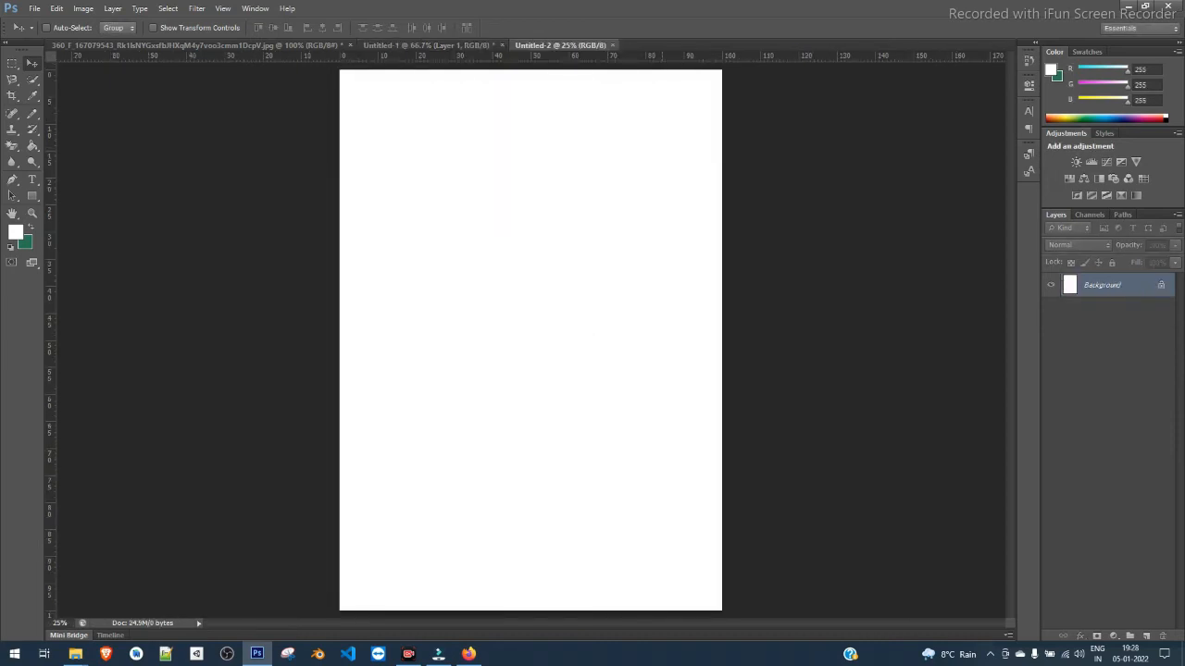
# Step: Place the paasport image from the desktop on the A4 page at 100% scale and position it near the page's upper-left corner
pyautogui.click(1126, 5)
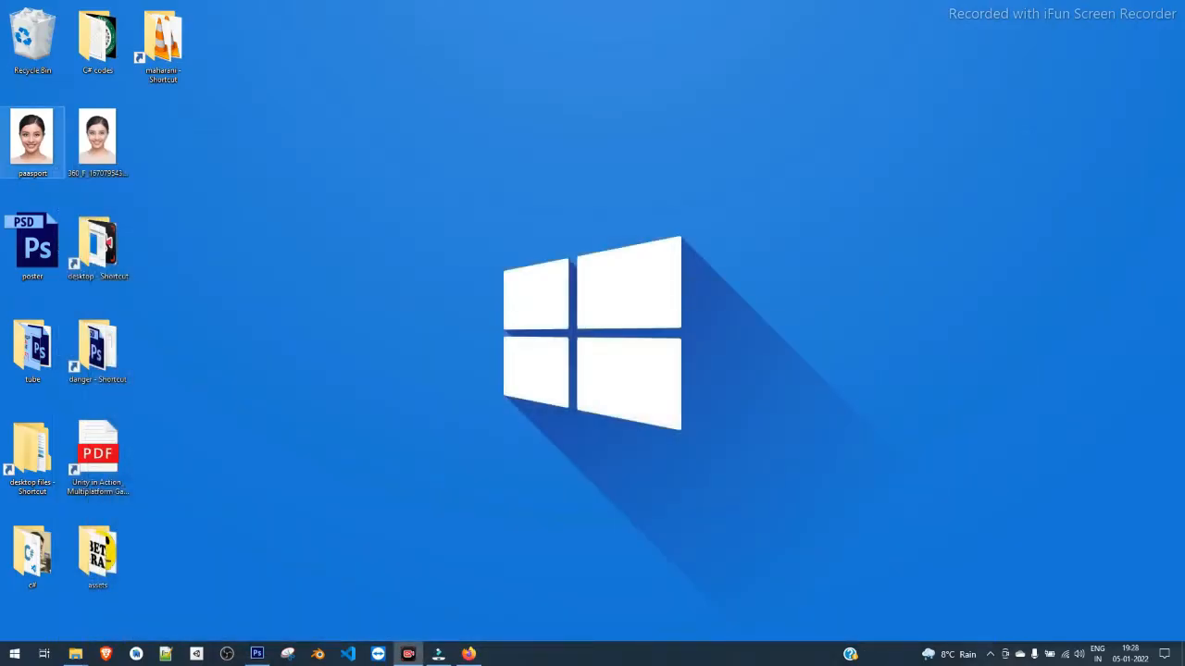
pyautogui.moveTo(32, 139); pyautogui.dragTo(434, 130)
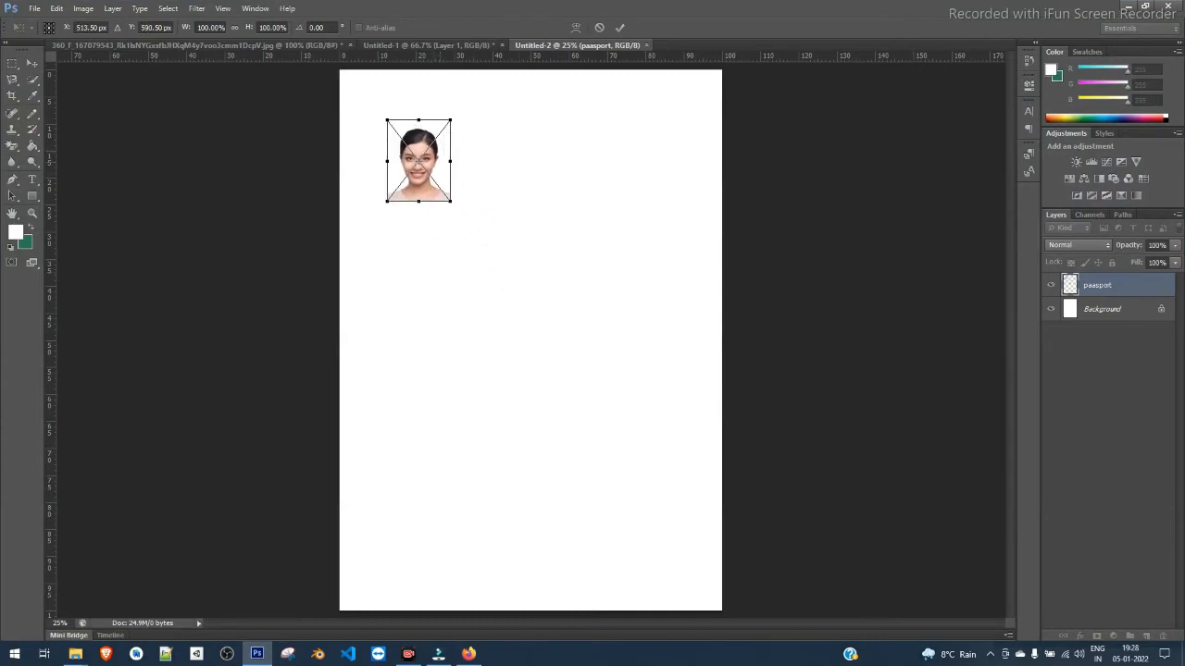
pyautogui.press('Return')
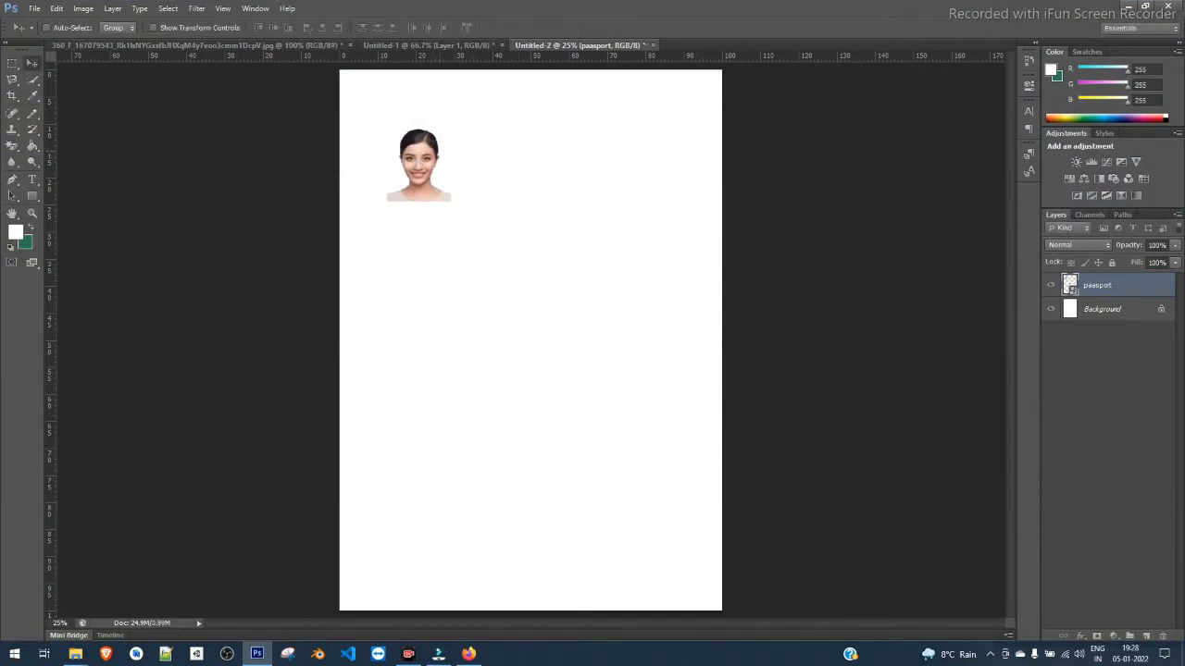
pyautogui.moveTo(421, 157); pyautogui.dragTo(420, 175)
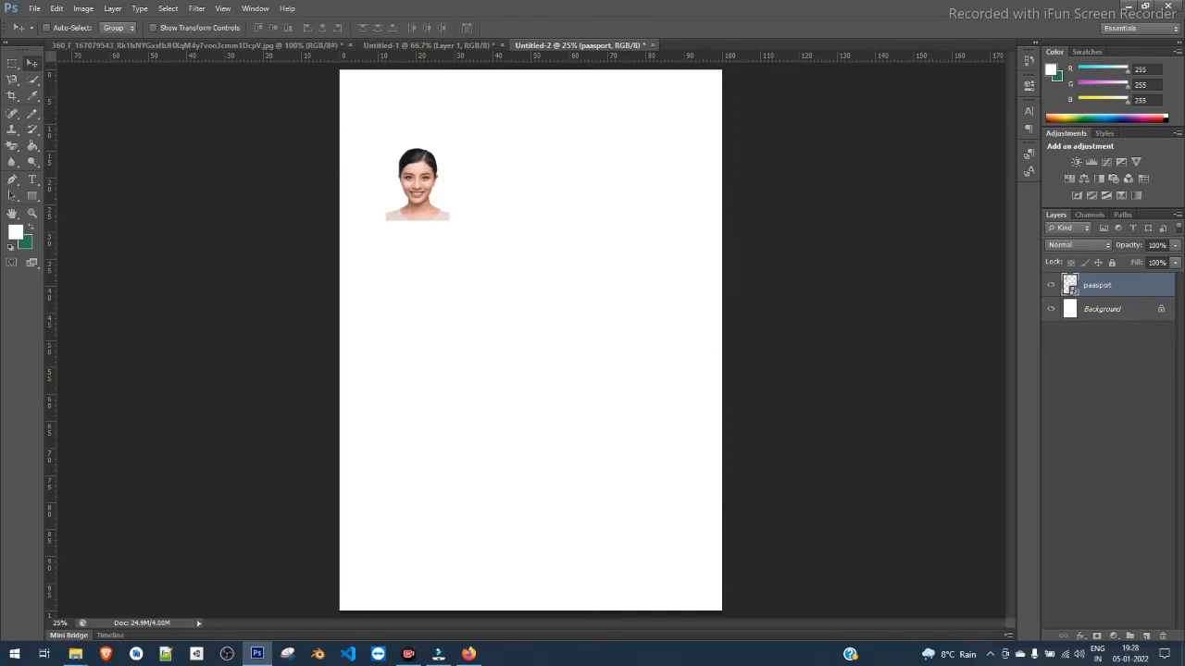
# Step: Add a Stroke layer style with its existing settings to the paasport layer and collapse its effects list
pyautogui.rightClick(1097, 285)
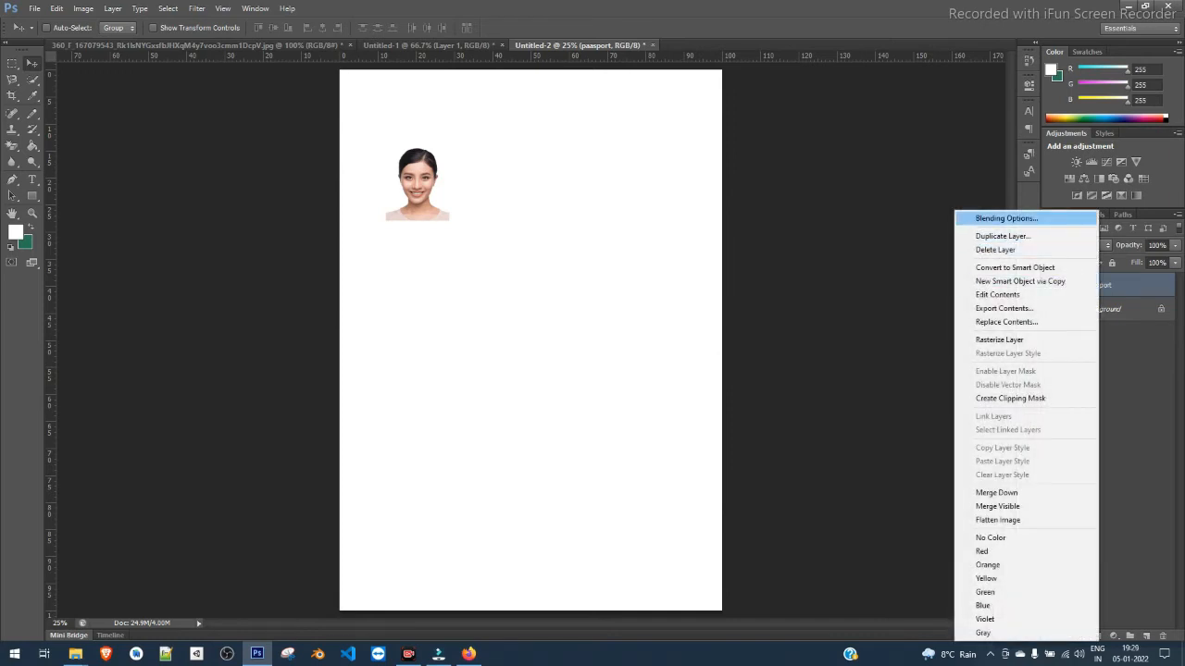
pyautogui.click(1006, 218)
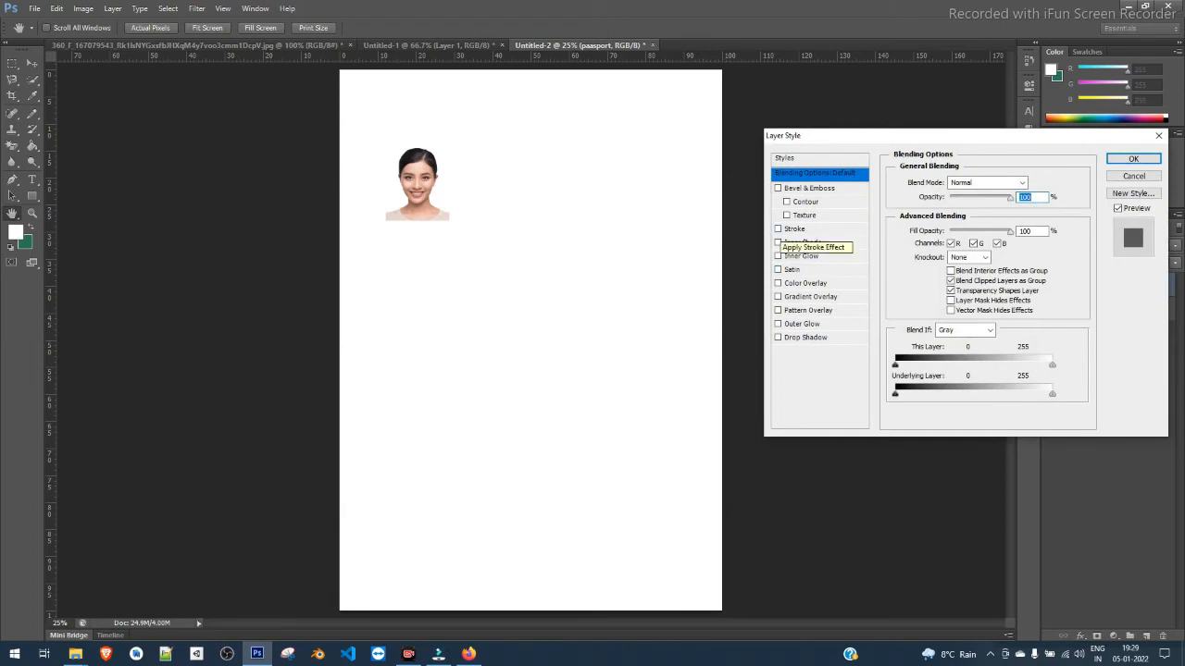
pyautogui.click(777, 229)
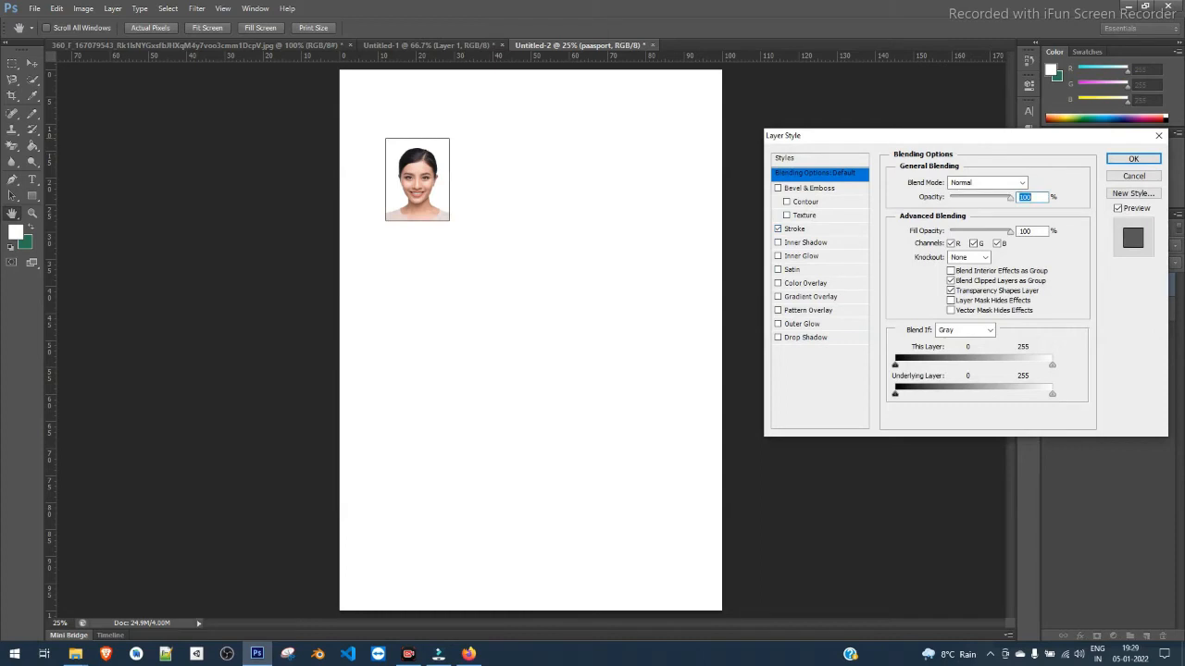
pyautogui.press('Return')
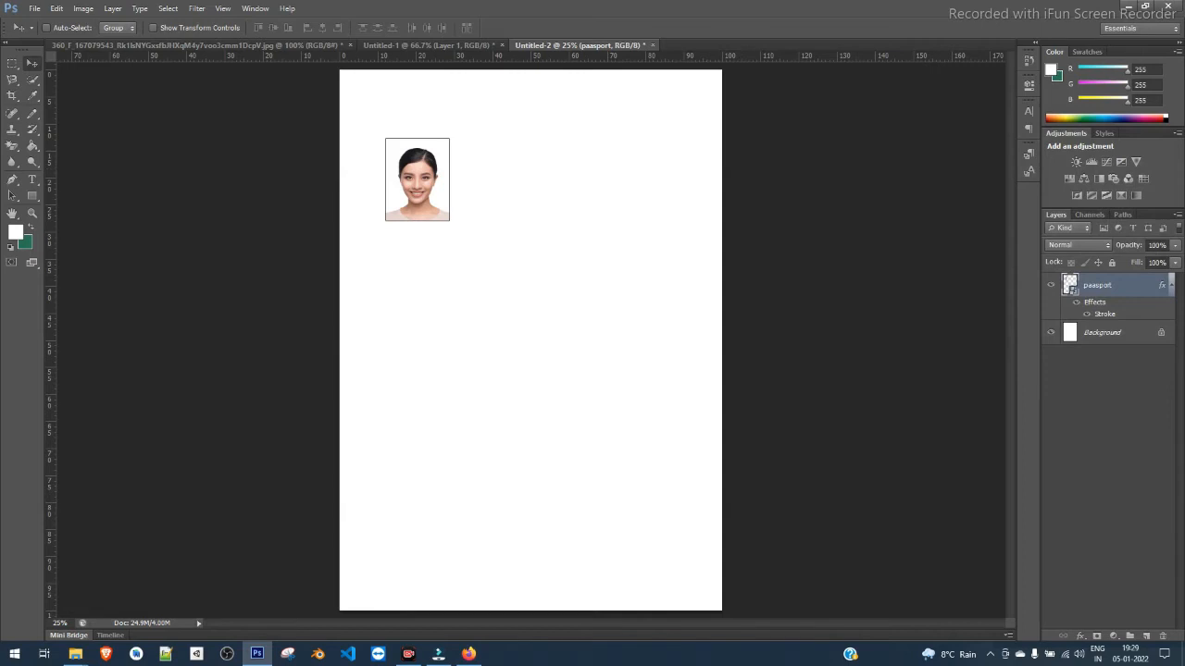
pyautogui.click(1172, 285)
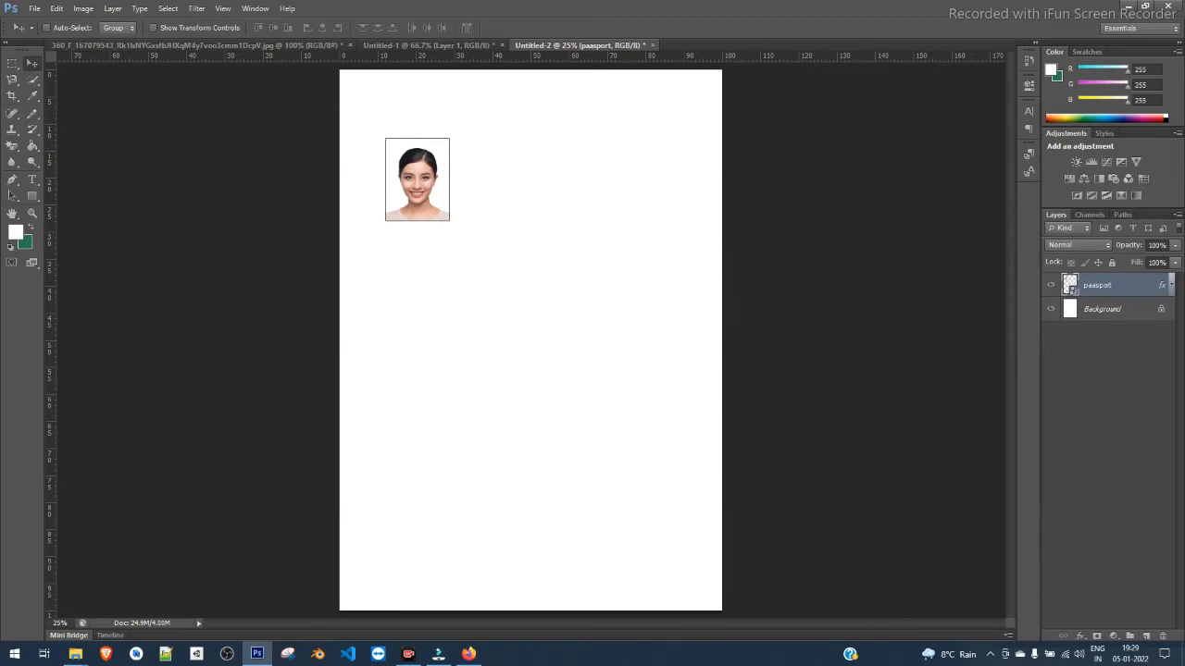
# Step: Duplicate the outlined portrait three times and arrange the copies beside the original in a horizontal row of four
pyautogui.hotkey('ctrl', 'j')
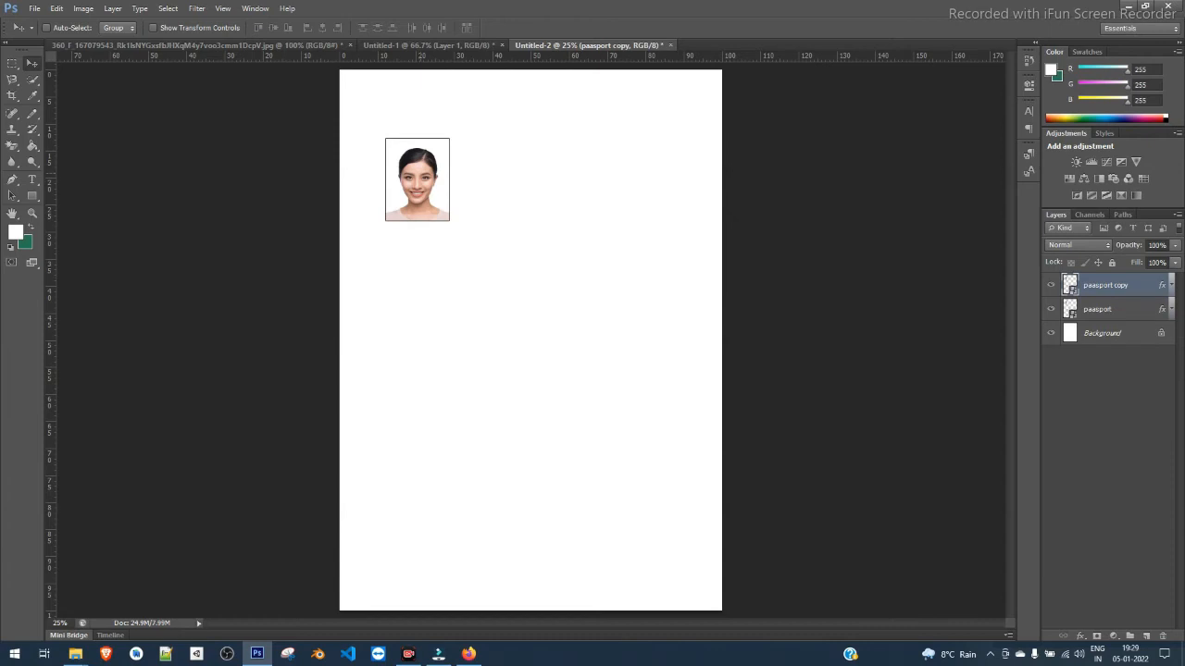
pyautogui.moveTo(425, 143); pyautogui.dragTo(512, 143)
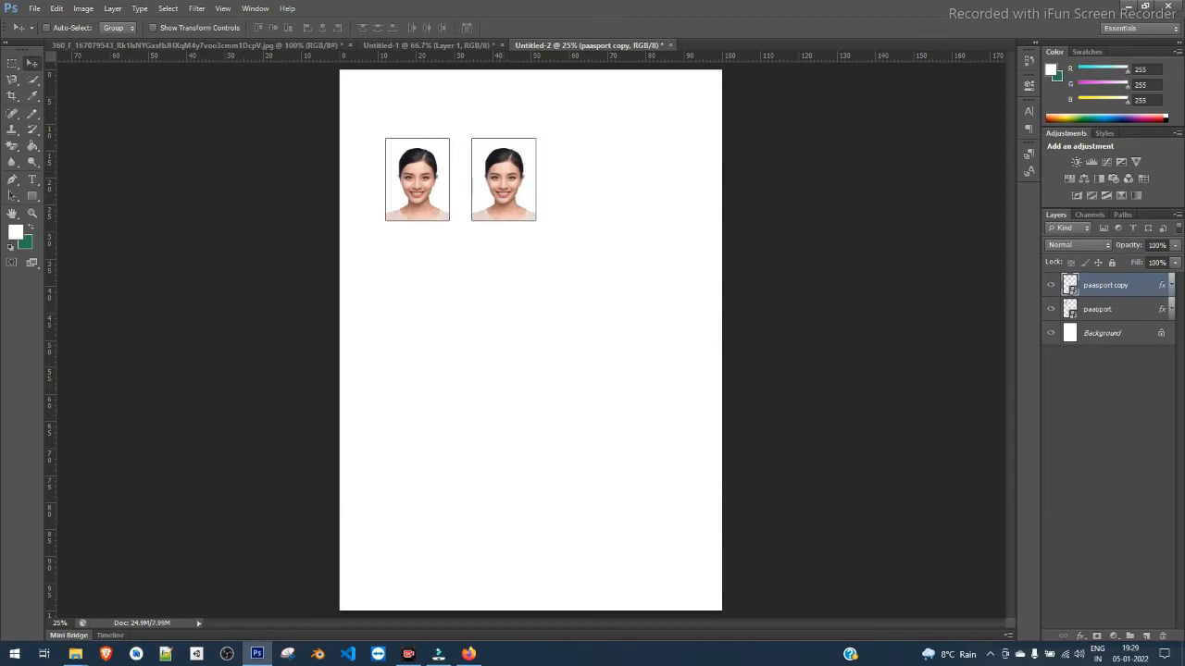
pyautogui.hotkey('ctrl', 'j')
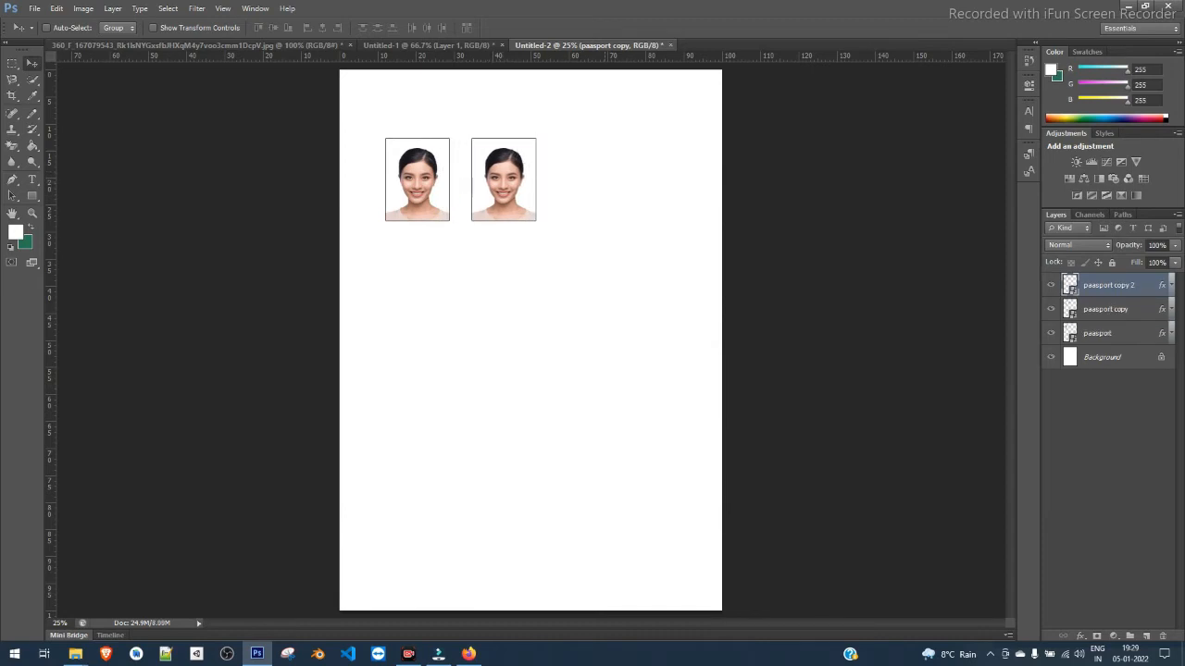
pyautogui.moveTo(497, 158); pyautogui.dragTo(587, 158)
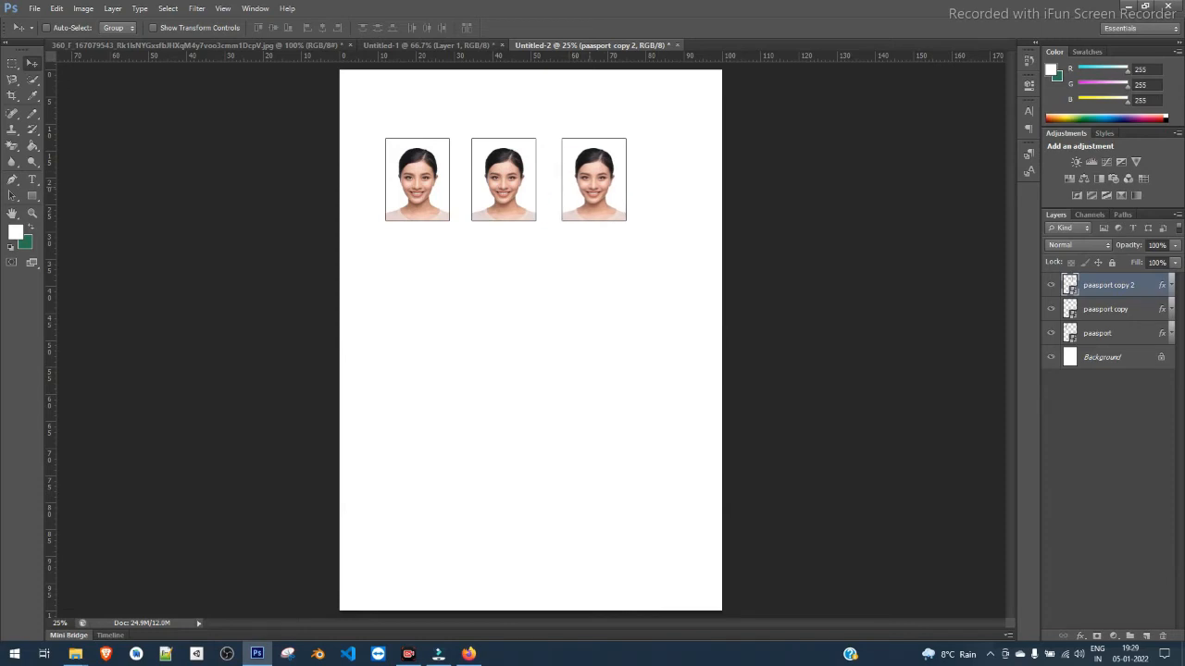
pyautogui.hotkey('ctrl', 'j')
pyautogui.moveTo(588, 159); pyautogui.dragTo(669, 158)
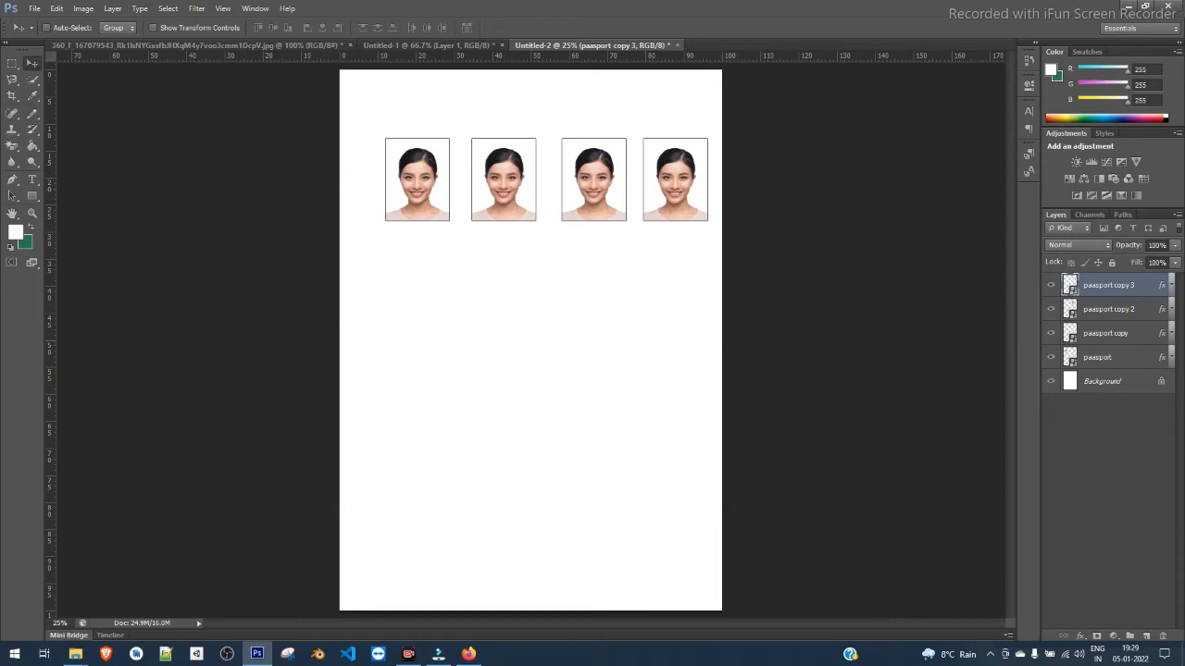
# Step: Duplicate the four outlined portrait layers together with the Background and move the copies down to form a second row
pyautogui.click(1107, 359)
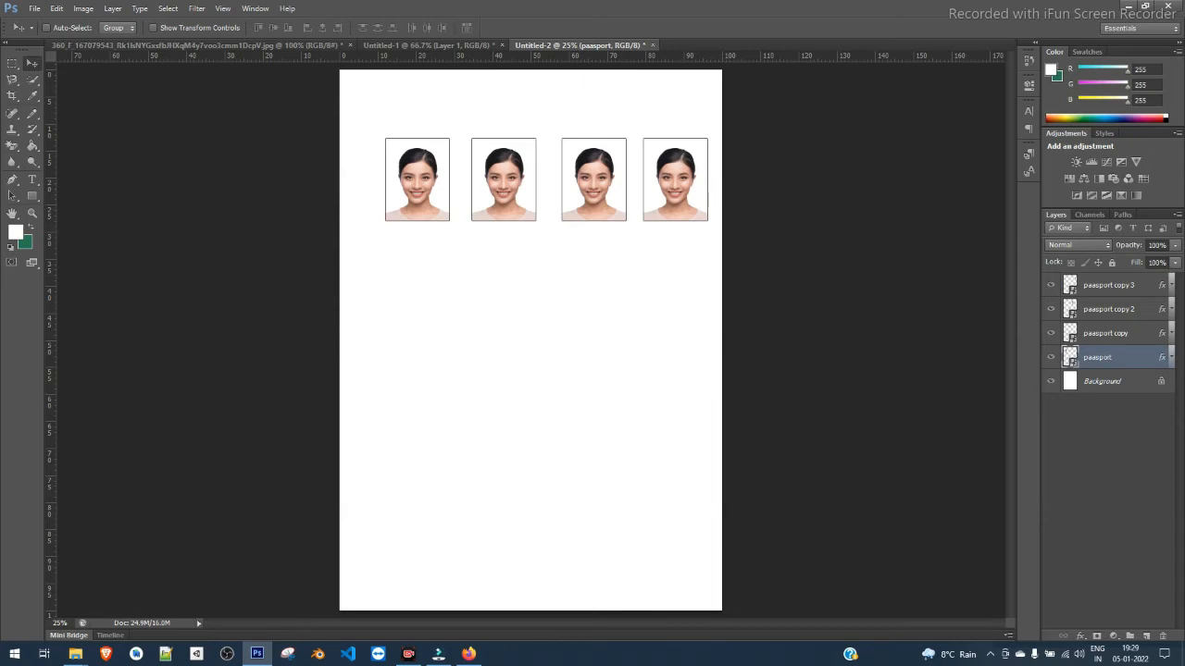
pyautogui.click(1103, 381)
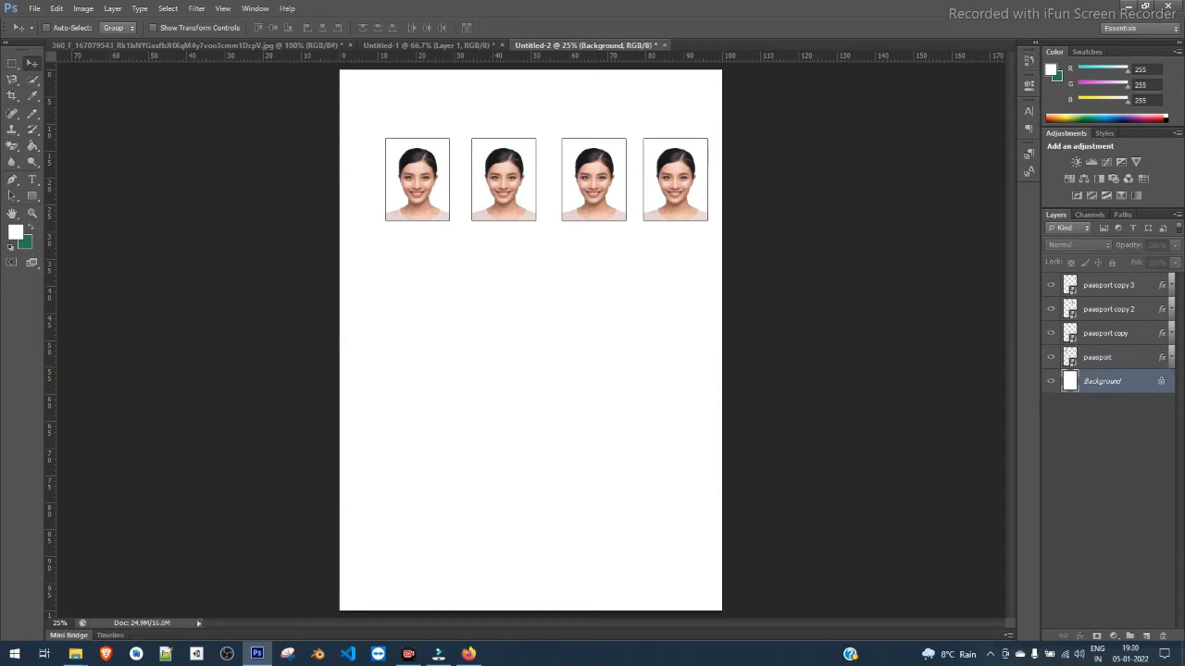
pyautogui.keyDown('ctrl'); pyautogui.click(1104, 358); pyautogui.keyUp('ctrl')
pyautogui.keyDown('ctrl'); pyautogui.click(1105, 333); pyautogui.keyUp('ctrl')
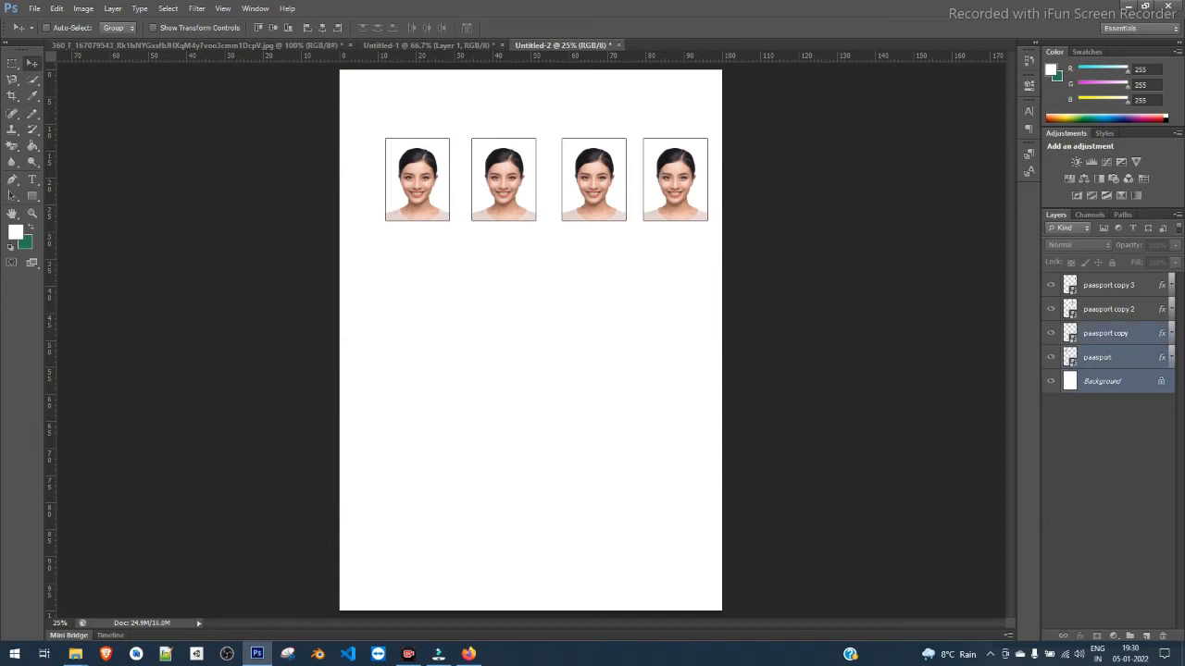
pyautogui.keyDown('ctrl'); pyautogui.click(1108, 309); pyautogui.keyUp('ctrl')
pyautogui.keyDown('ctrl'); pyautogui.click(1108, 285); pyautogui.keyUp('ctrl')
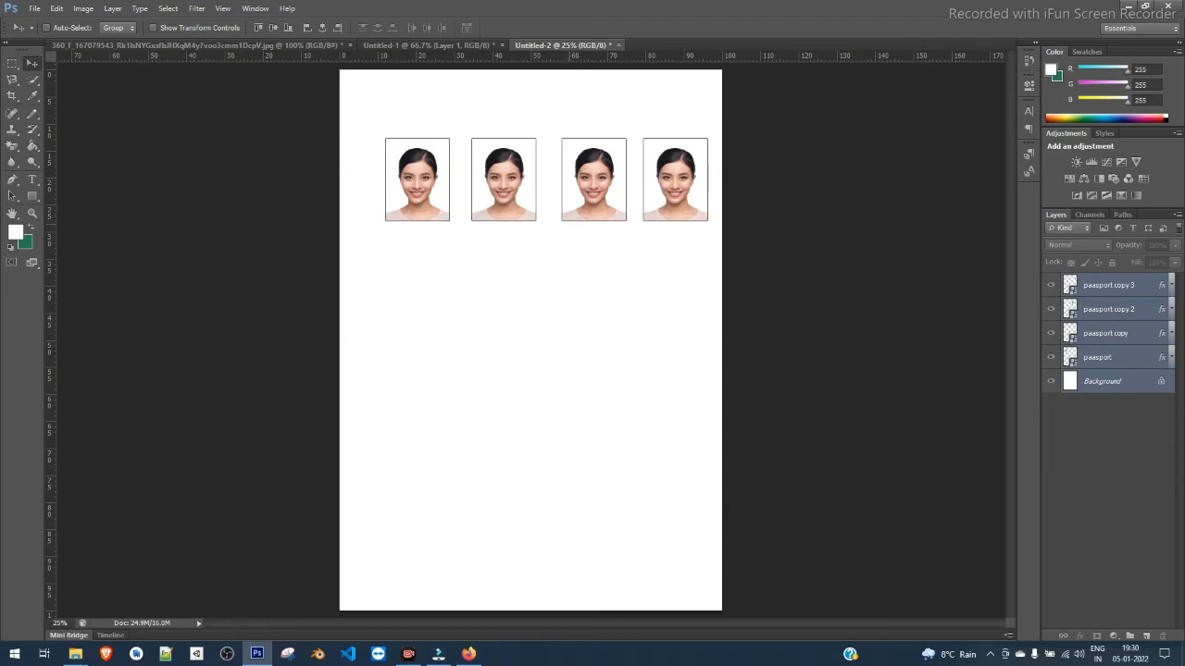
pyautogui.hotkey('ctrl', 'j')
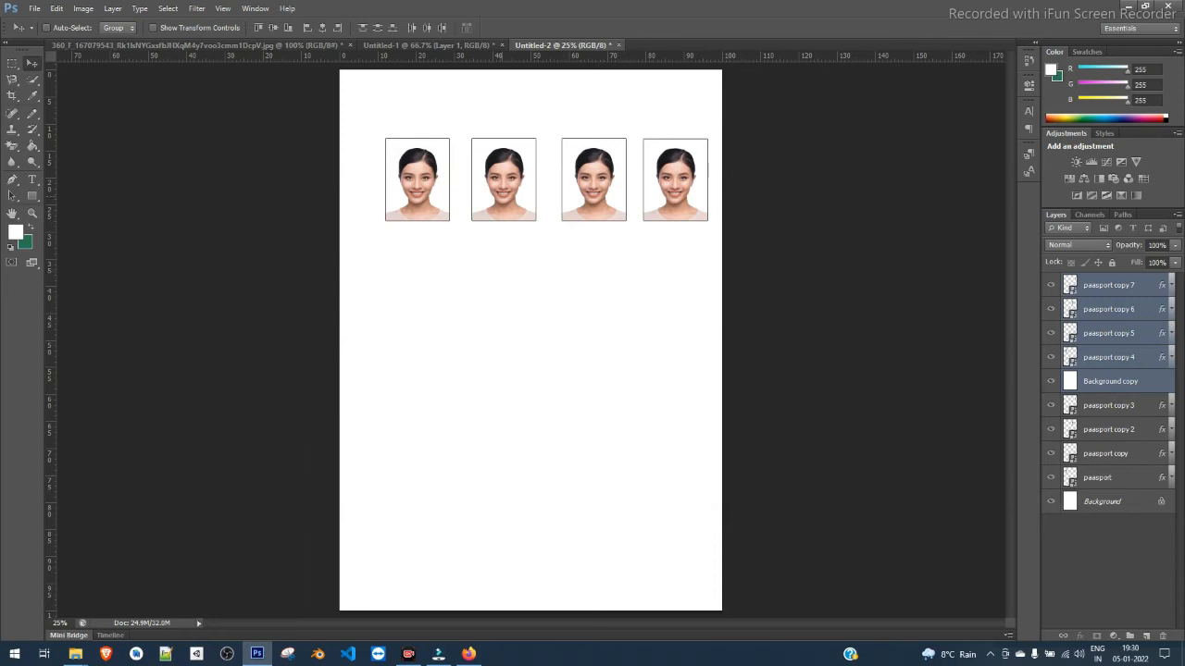
pyautogui.moveTo(514, 172); pyautogui.dragTo(510, 349)
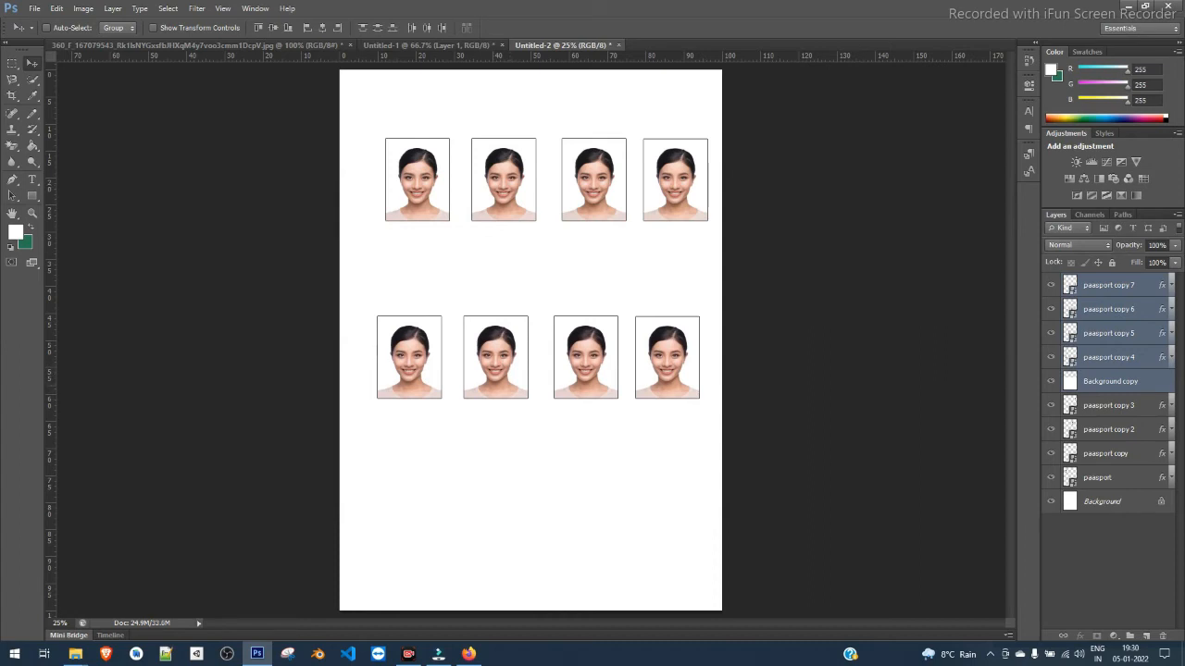
pyautogui.click(34, 8)
pyautogui.click(32, 157)
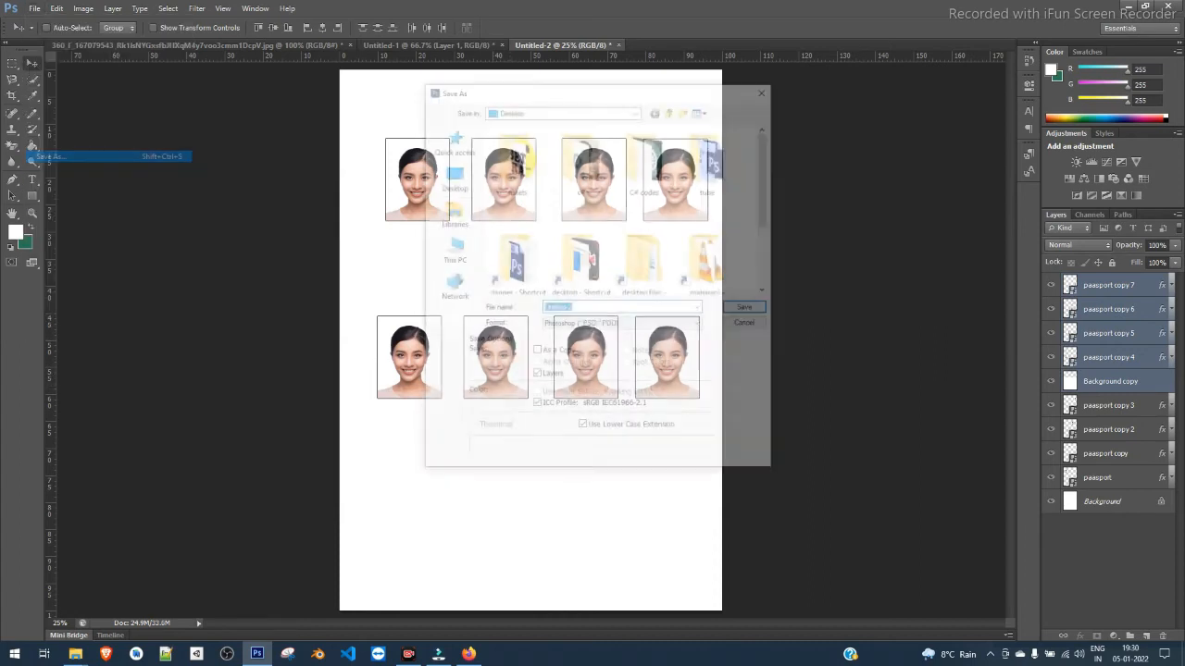
pyautogui.click(452, 177)
pyautogui.click(623, 325)
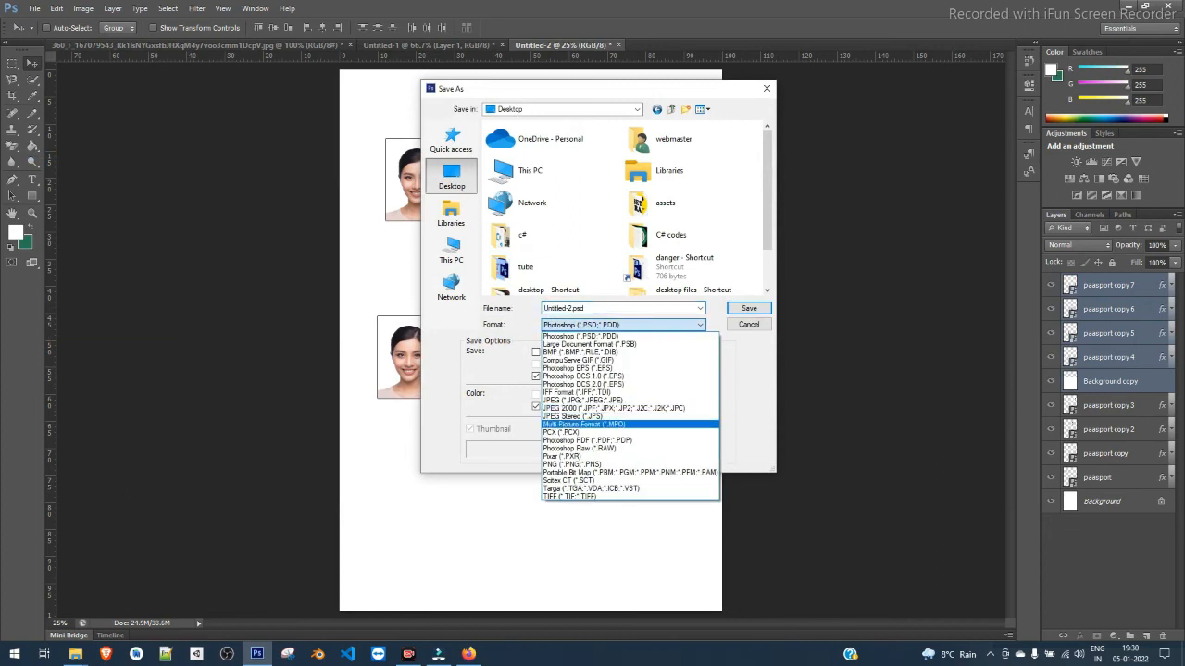
pyautogui.click(584, 400)
pyautogui.click(623, 324)
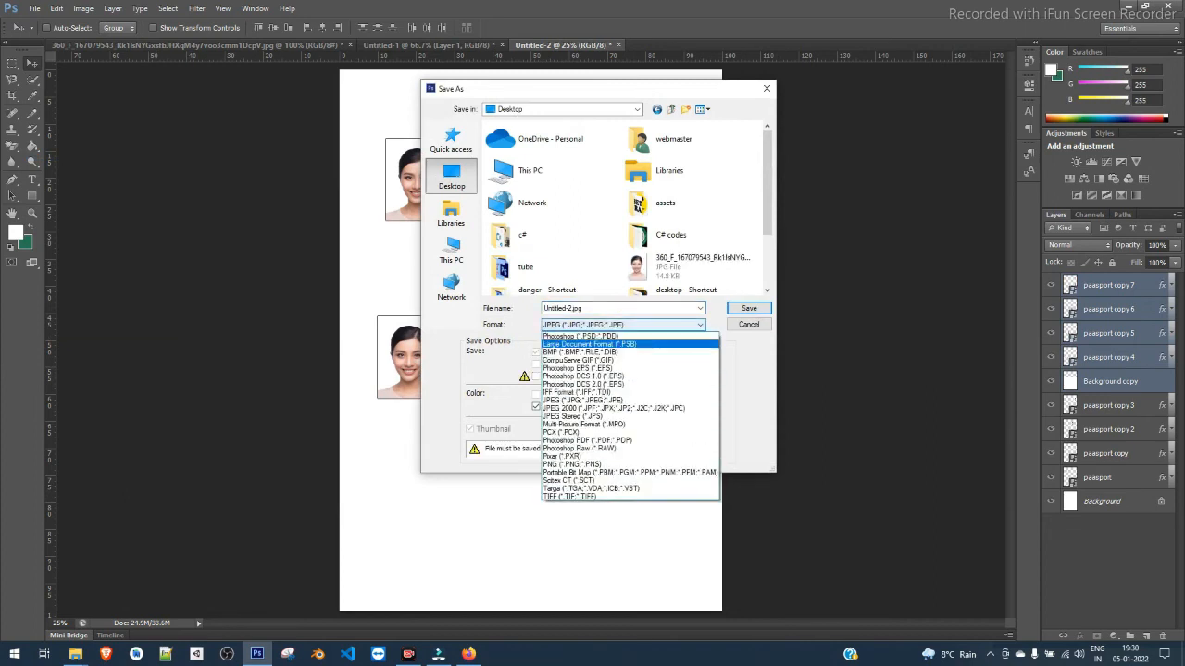
pyautogui.click(587, 442)
pyautogui.click(623, 325)
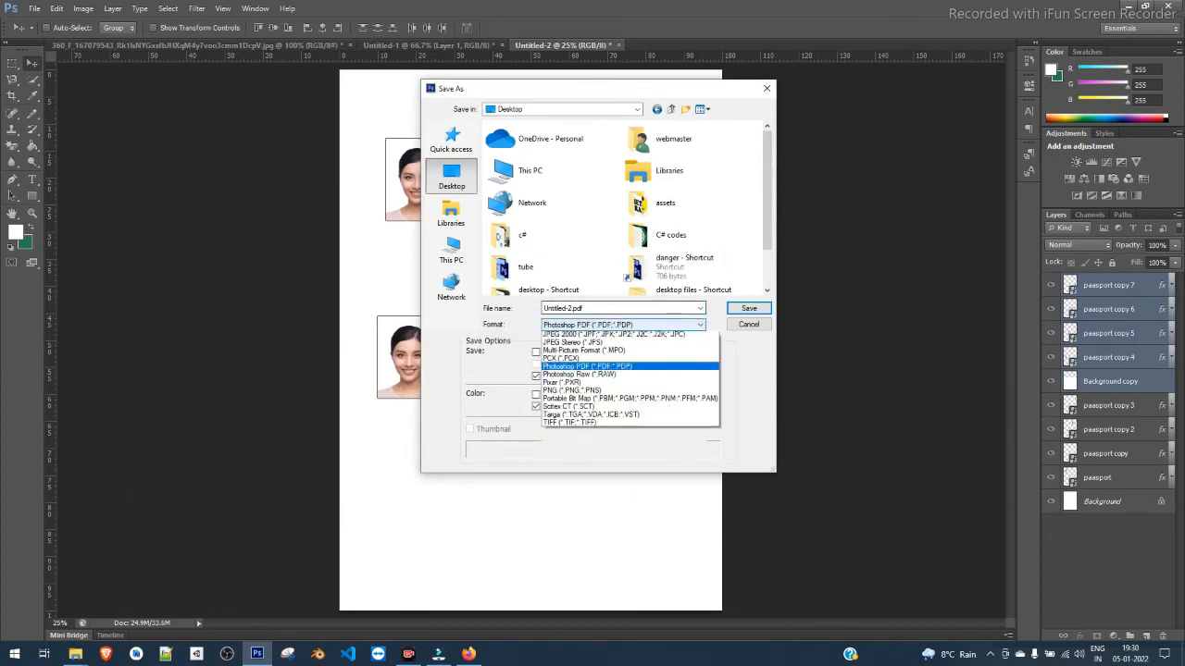
pyautogui.click(583, 401)
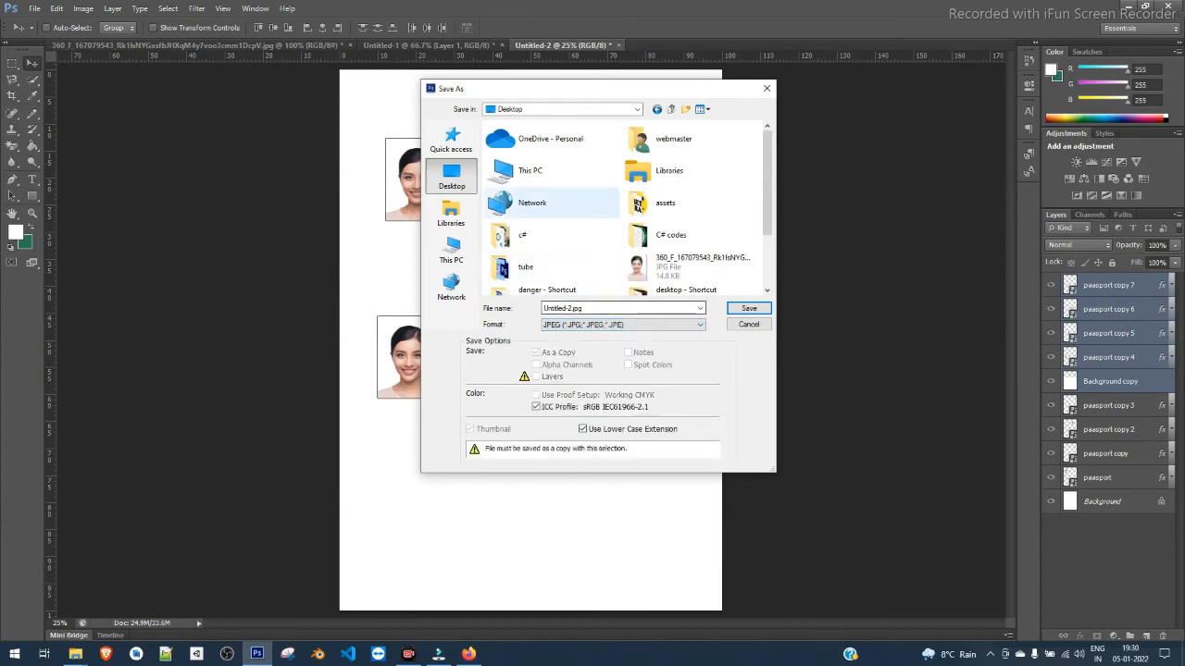
pyautogui.moveTo(544, 94); pyautogui.dragTo(864, 102)
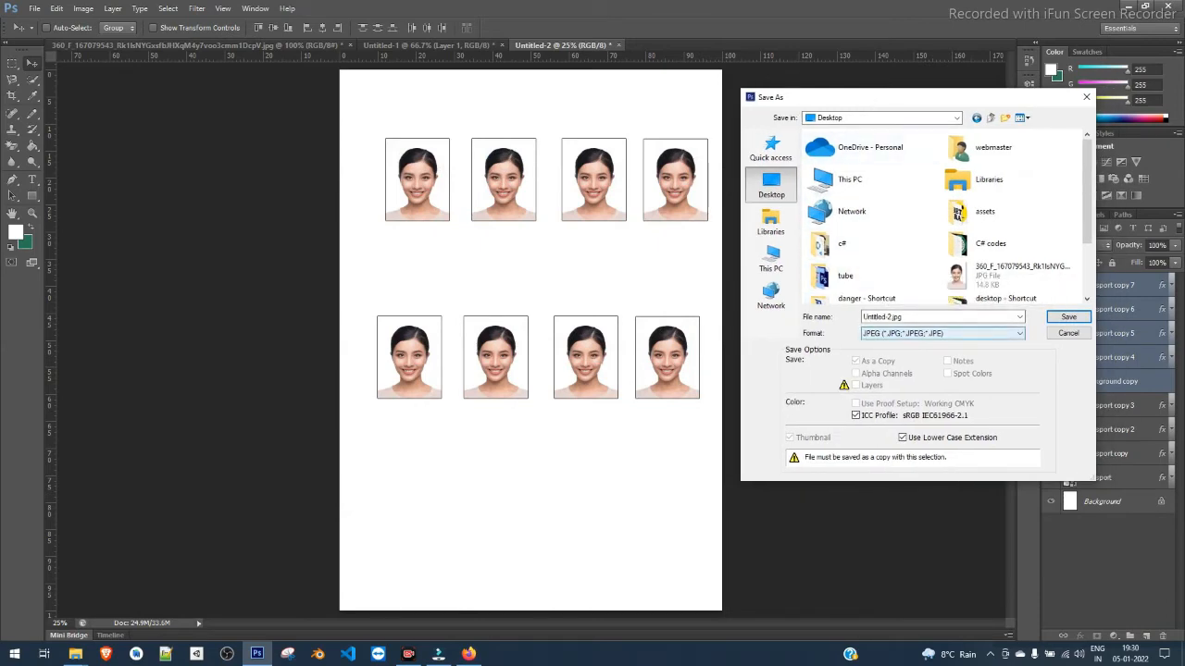
pyautogui.click(1069, 334)
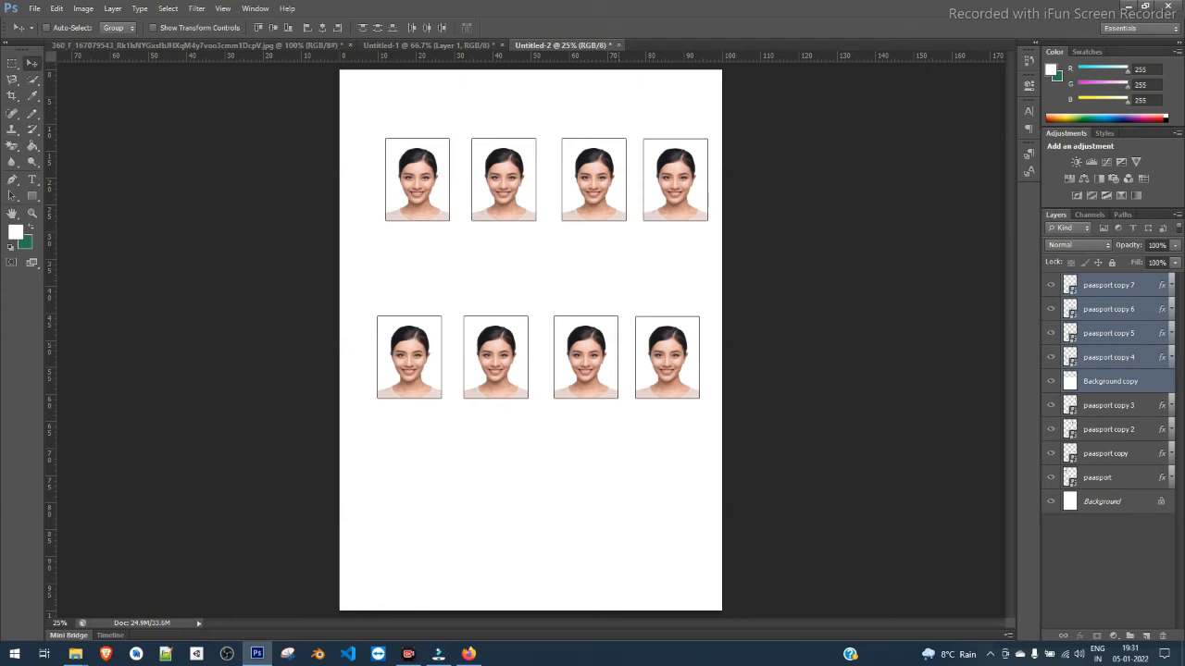
# Step: Close the A4 layout document without saving it, and switch to the desktop and refresh it
pyautogui.click(619, 45)
pyautogui.click(564, 258)
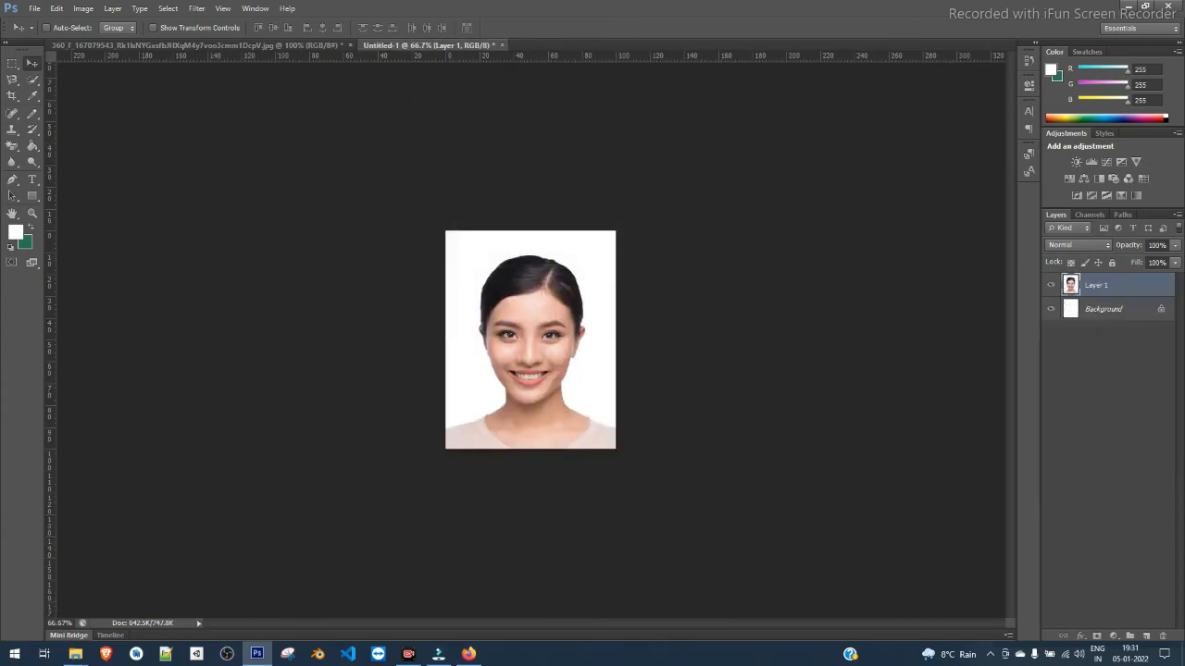
pyautogui.click(1129, 6)
pyautogui.rightClick(261, 280)
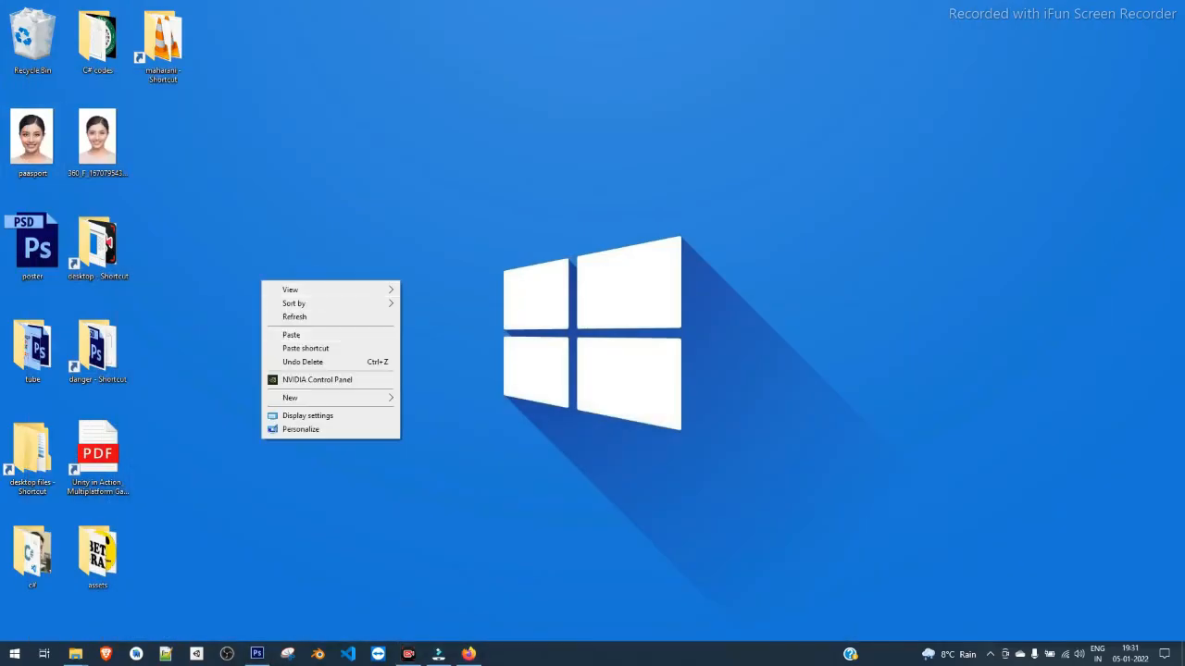
pyautogui.click(294, 316)
pyautogui.rightClick(428, 186)
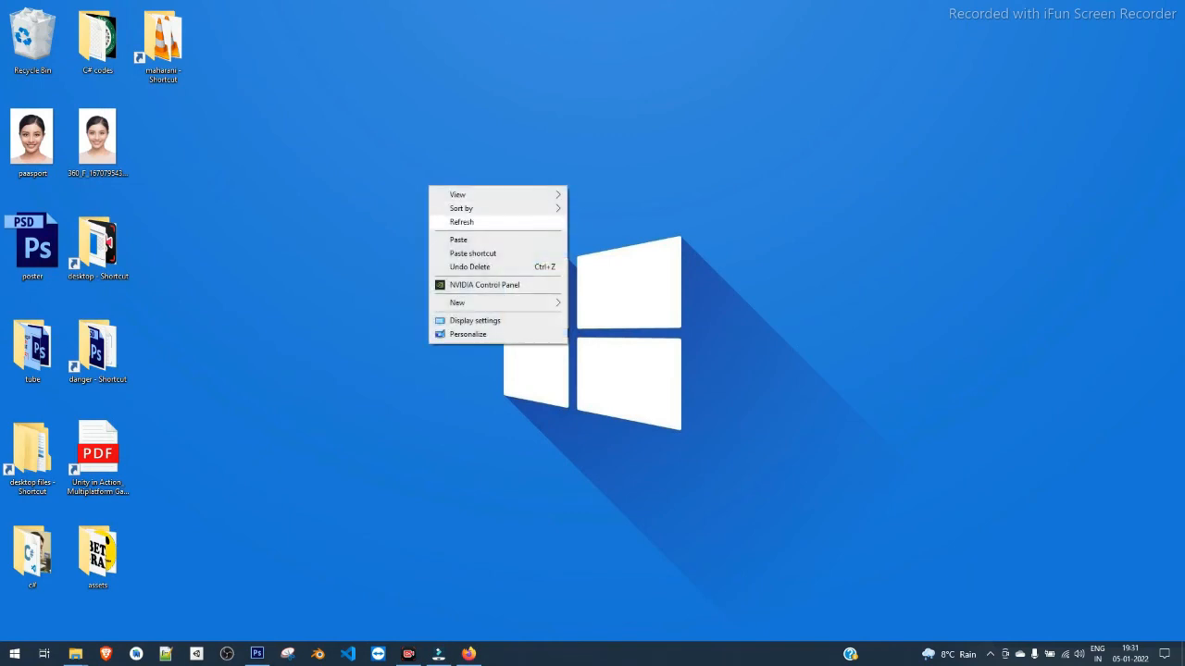
pyautogui.click(461, 222)
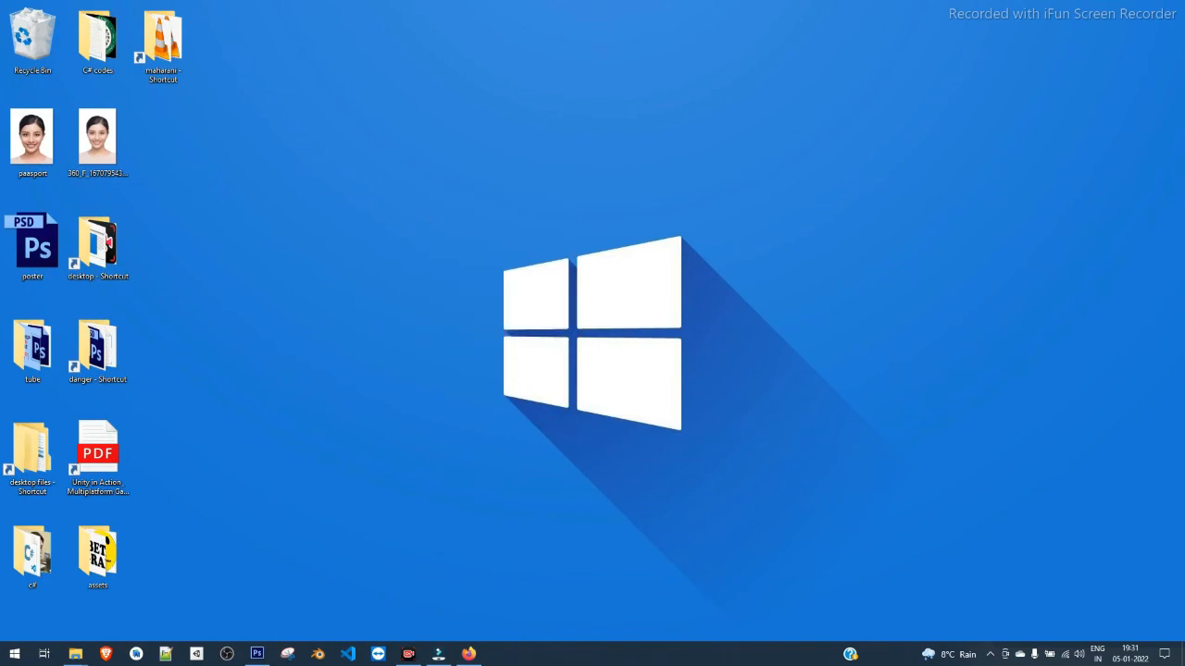
# Step: Check the file size of the paasport image on the desktop in its properties
pyautogui.moveTo(31, 134)
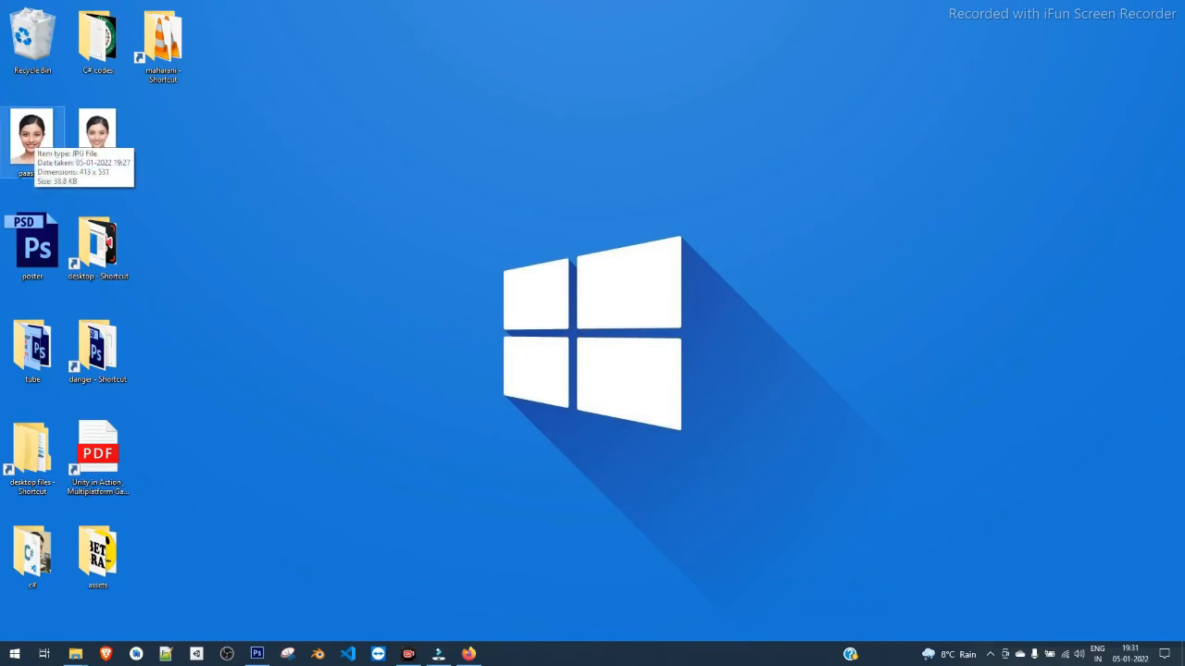
pyautogui.rightClick(33, 132)
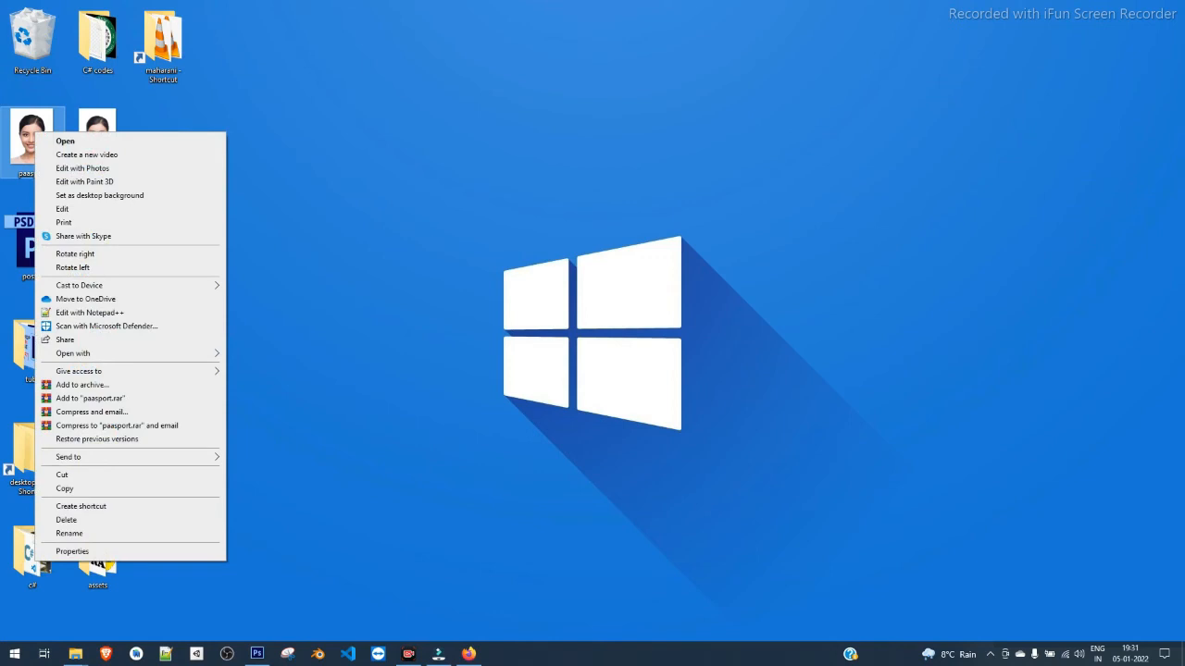
pyautogui.press('Escape')
pyautogui.rightClick(26, 135)
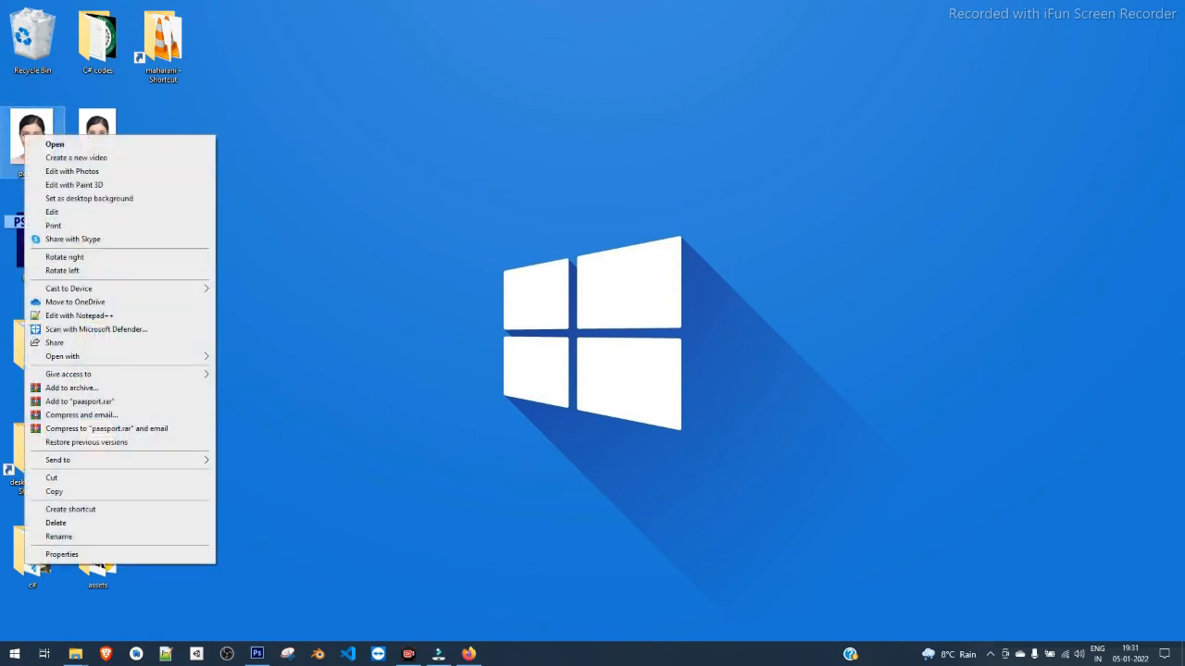
pyautogui.click(61, 554)
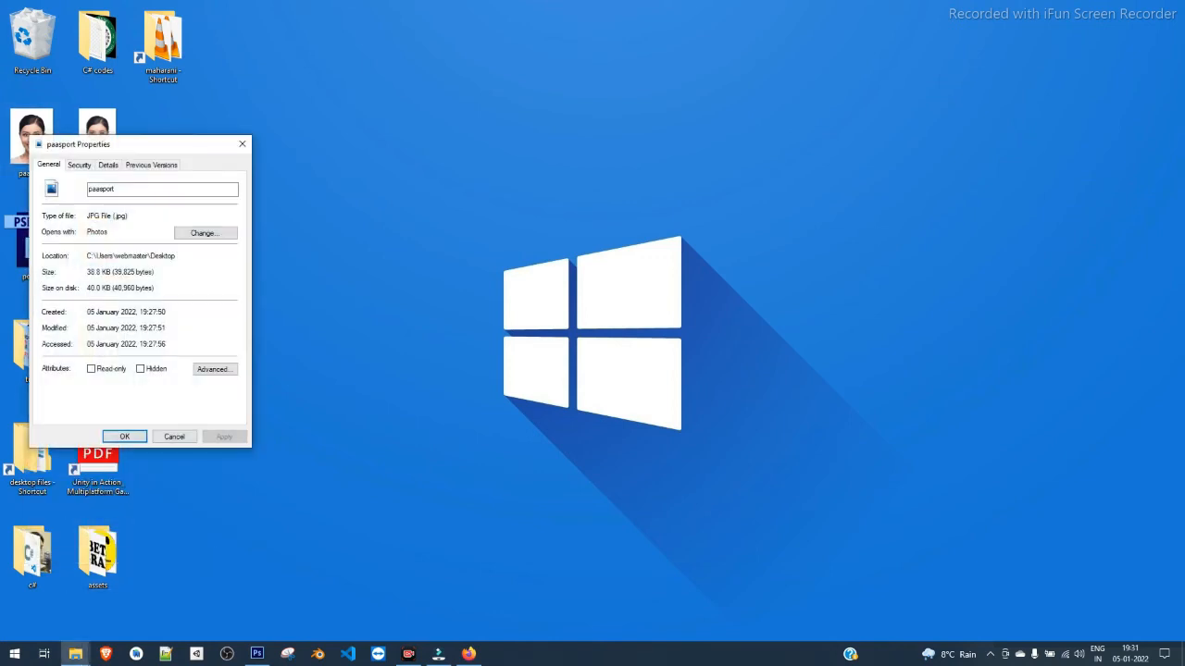
pyautogui.moveTo(87, 272); pyautogui.dragTo(112, 272)
pyautogui.click(174, 436)
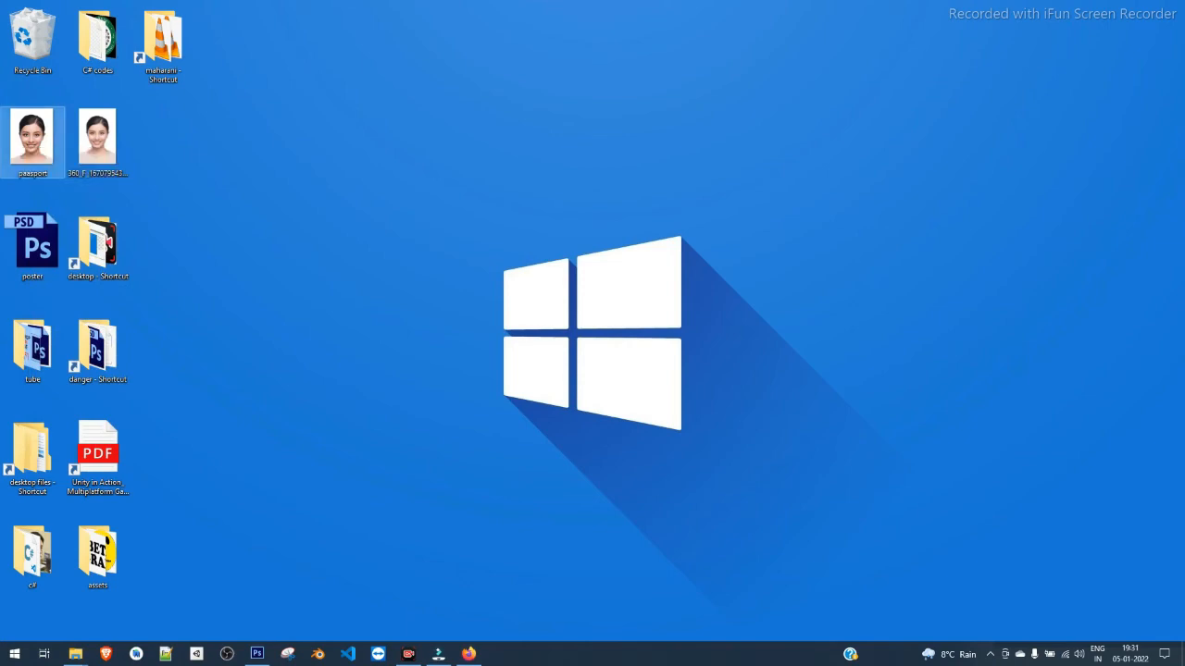
# Step: Switch to Firefox and open google.com in a new tab
pyautogui.click(468, 653)
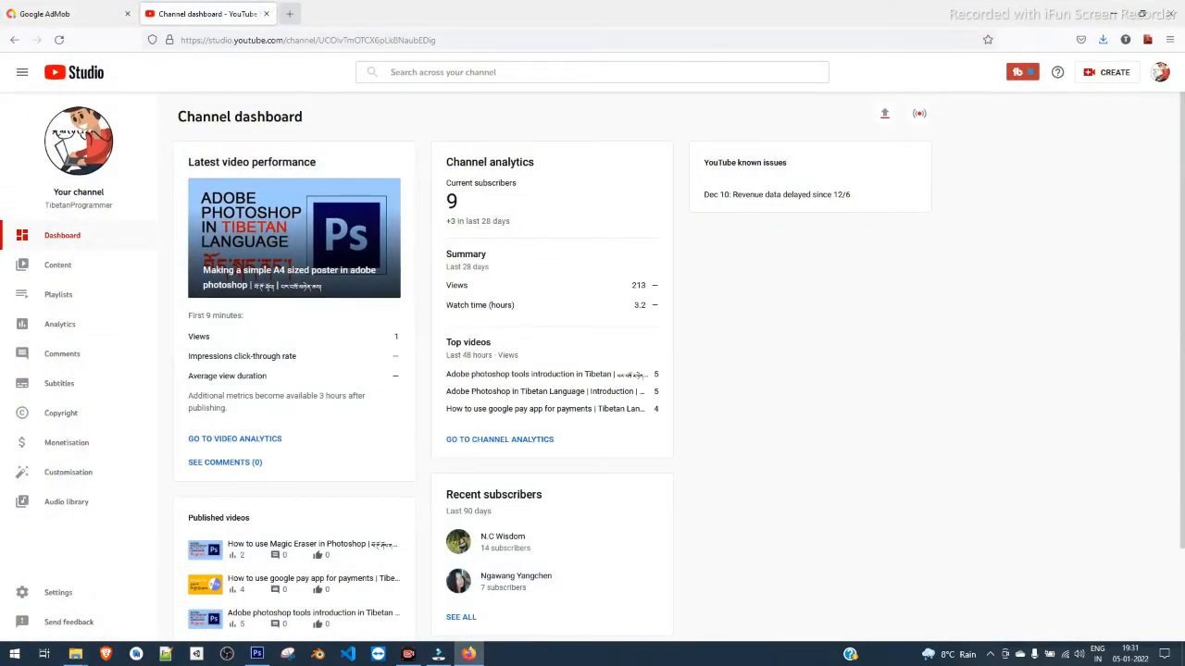
pyautogui.click(290, 14)
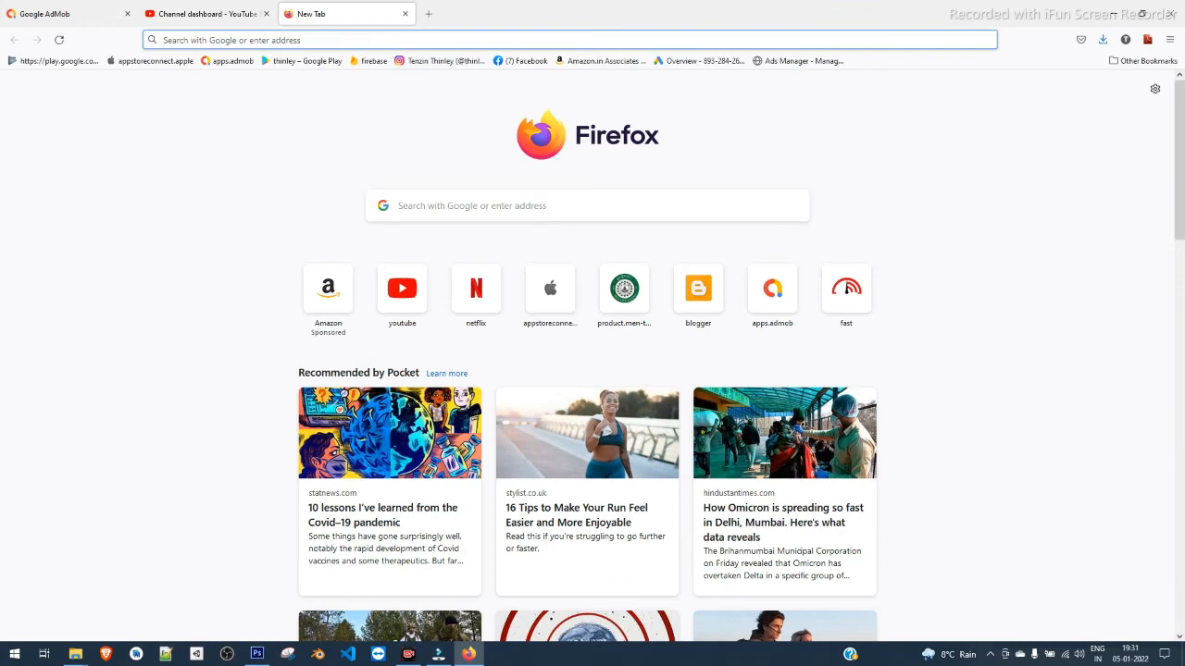
pyautogui.write('google.com')
pyautogui.press('Return')
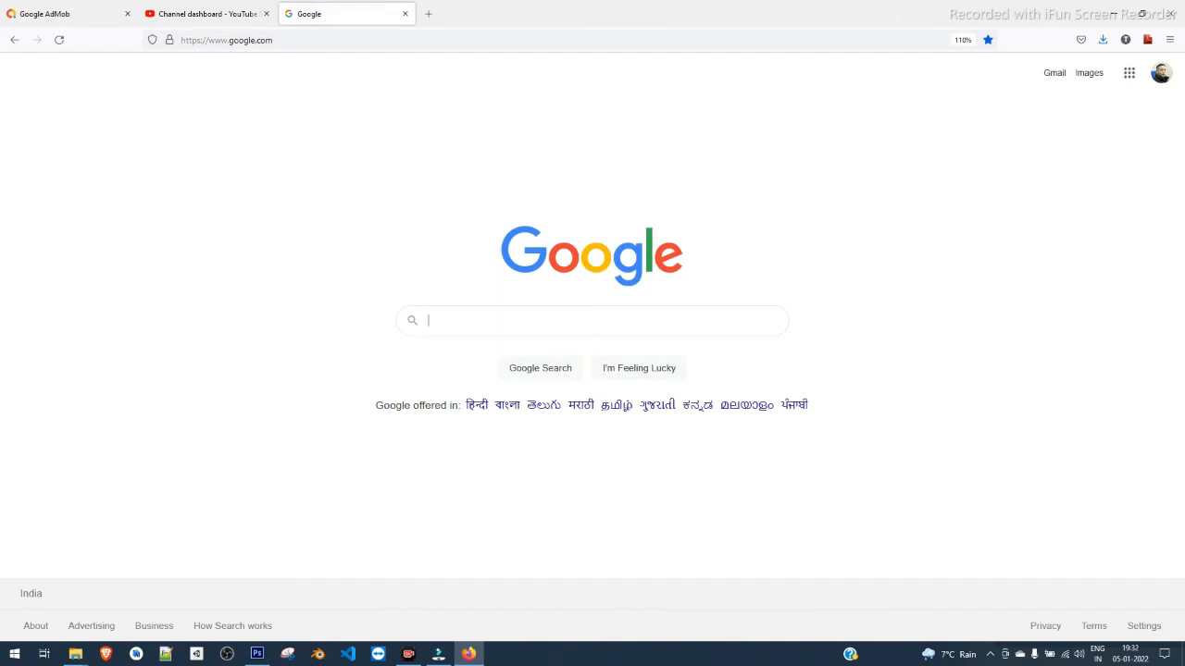
# Step: Search Google for "photo compress" and open the Compress JPEG Images Online result from compressjpeg.com
pyautogui.write('photos')
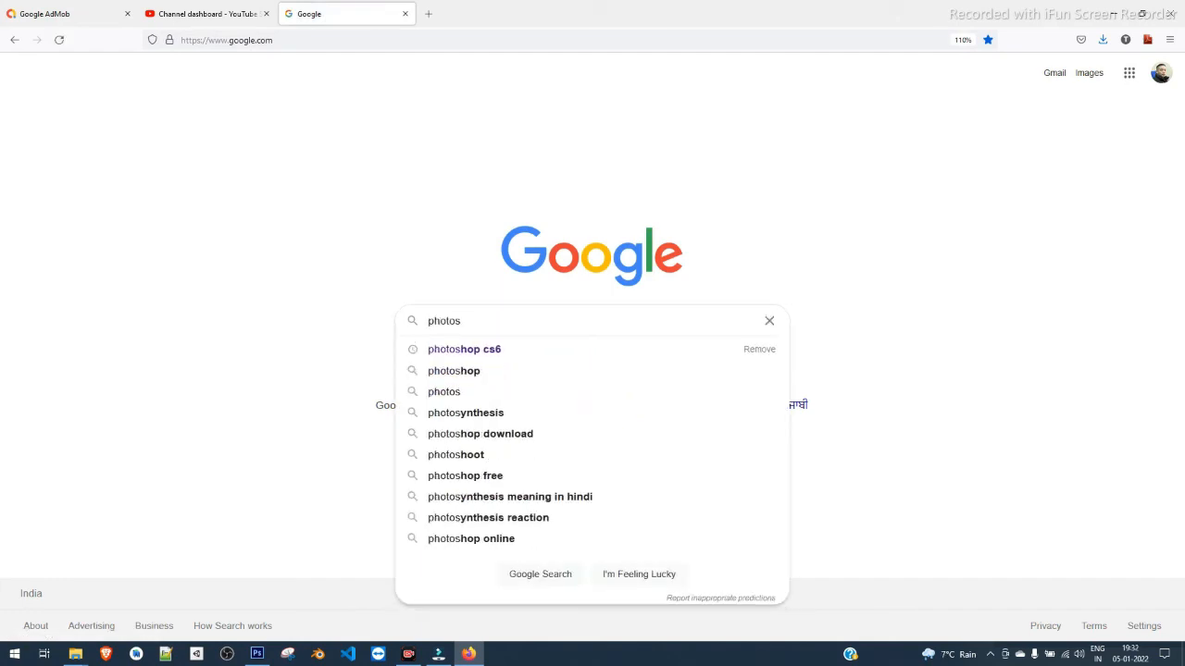
pyautogui.press('BackSpace')
pyautogui.write('compress')
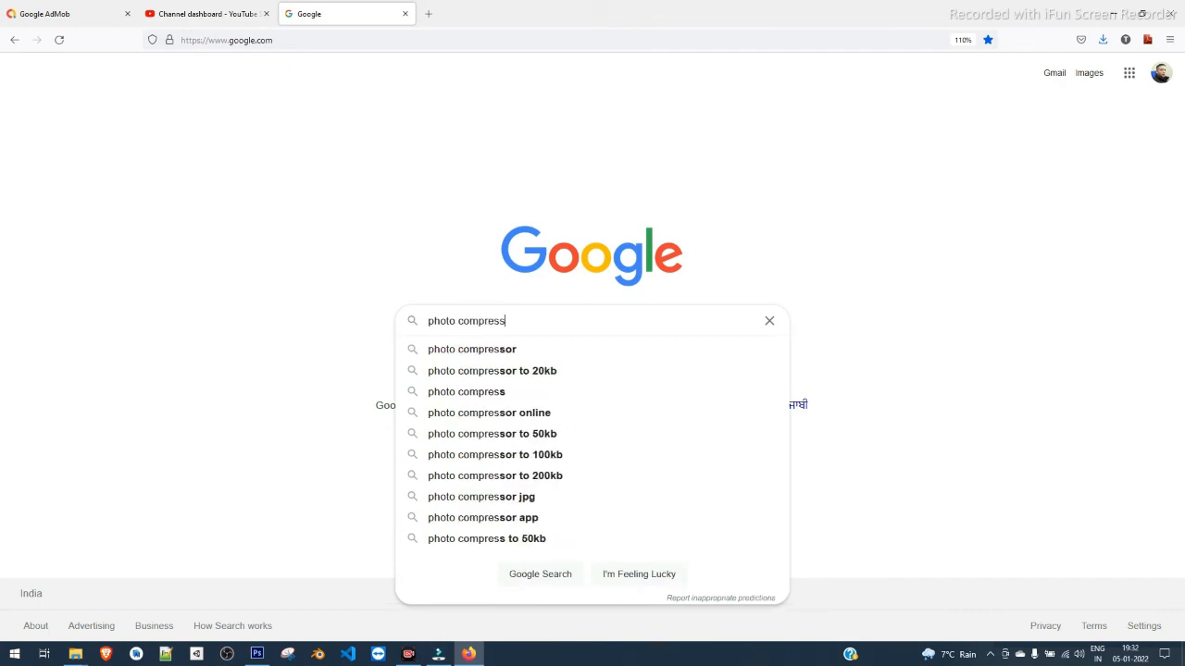
pyautogui.press('Return')
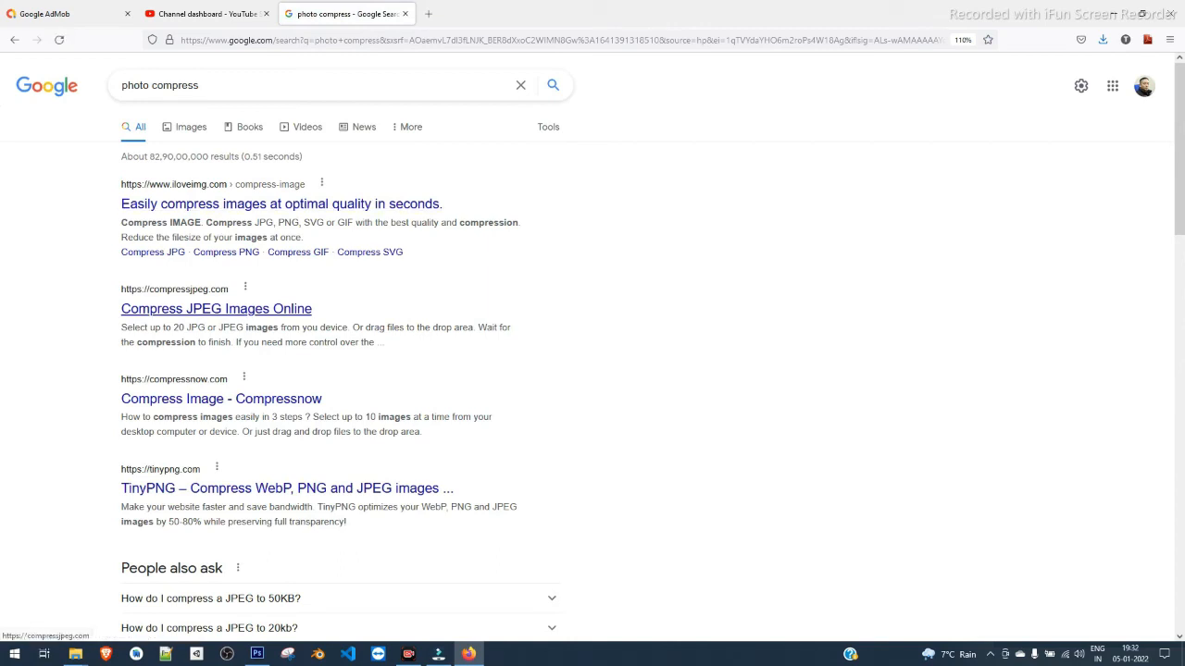
pyautogui.click(215, 309)
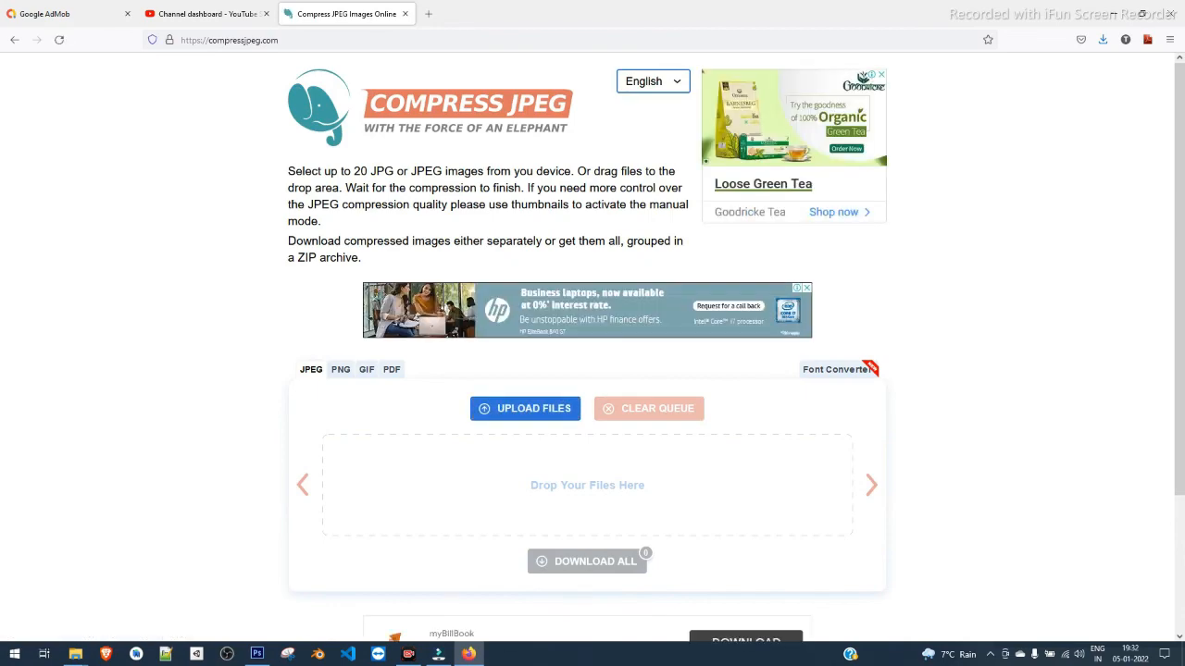
# Step: Upload the paasport image from the desktop to the Compress JPEG site for compression
pyautogui.click(525, 408)
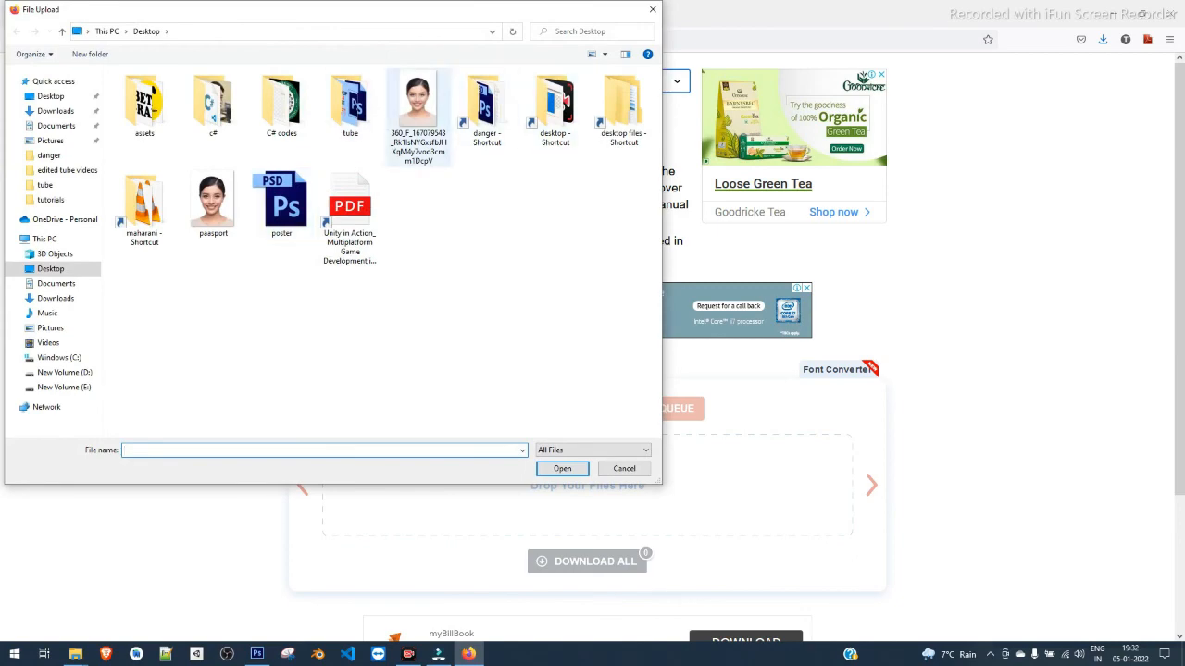
pyautogui.click(213, 204)
pyautogui.click(562, 469)
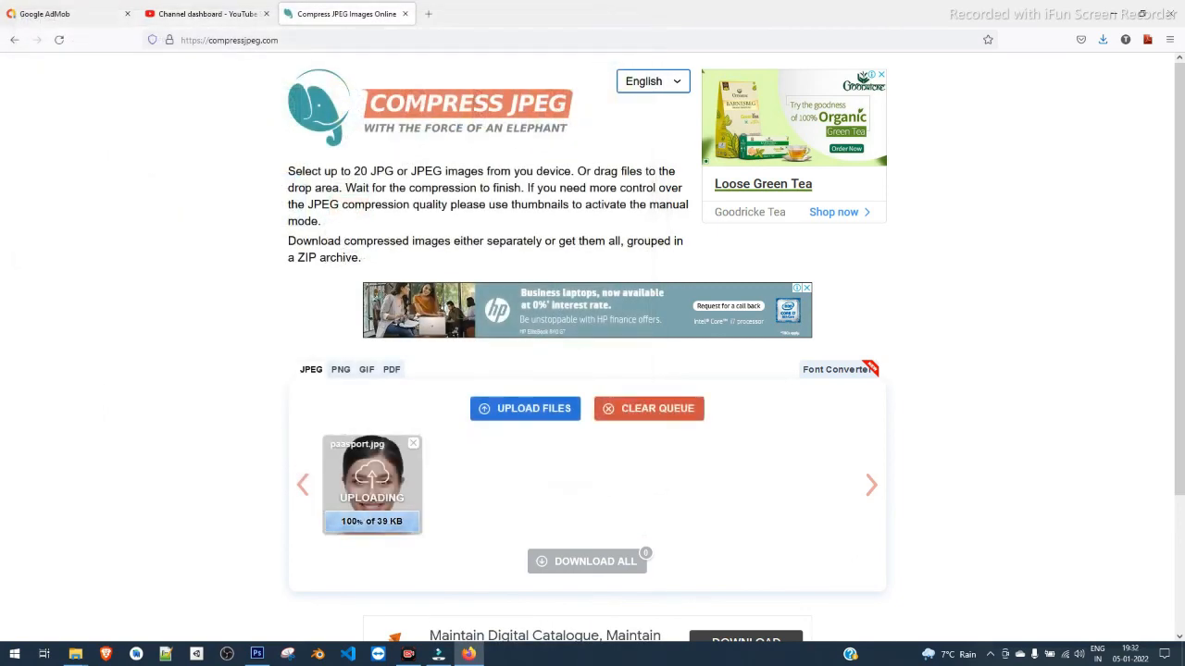
pyautogui.scroll(-3, 593, 371)
pyautogui.scroll(3, 593, 370)
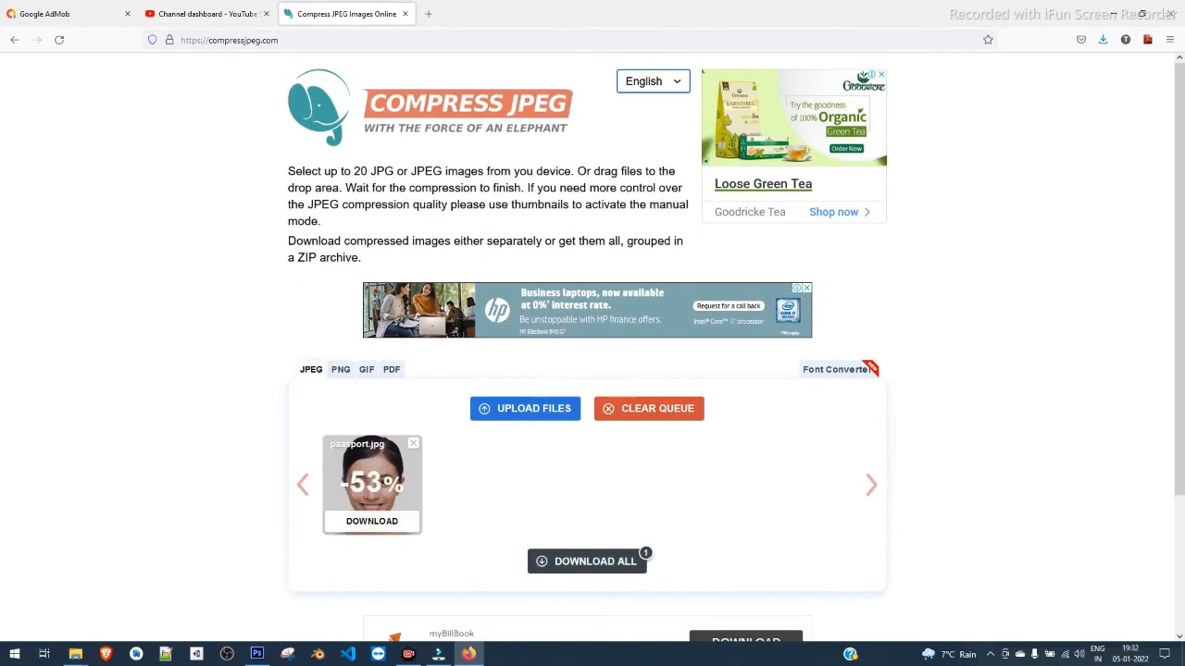
# Step: Download the compressed paasport-min.jpg from the Compress JPEG site, check its size in the download prompt, and save the file
pyautogui.scroll(-2, 592, 343)
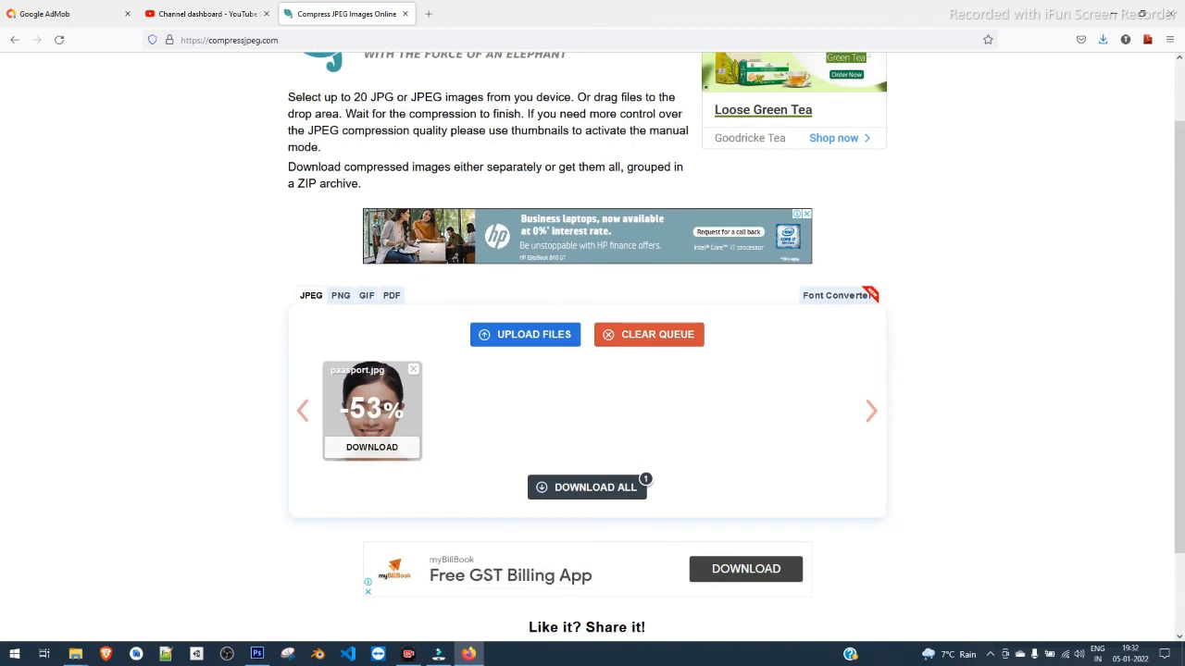
pyautogui.click(372, 448)
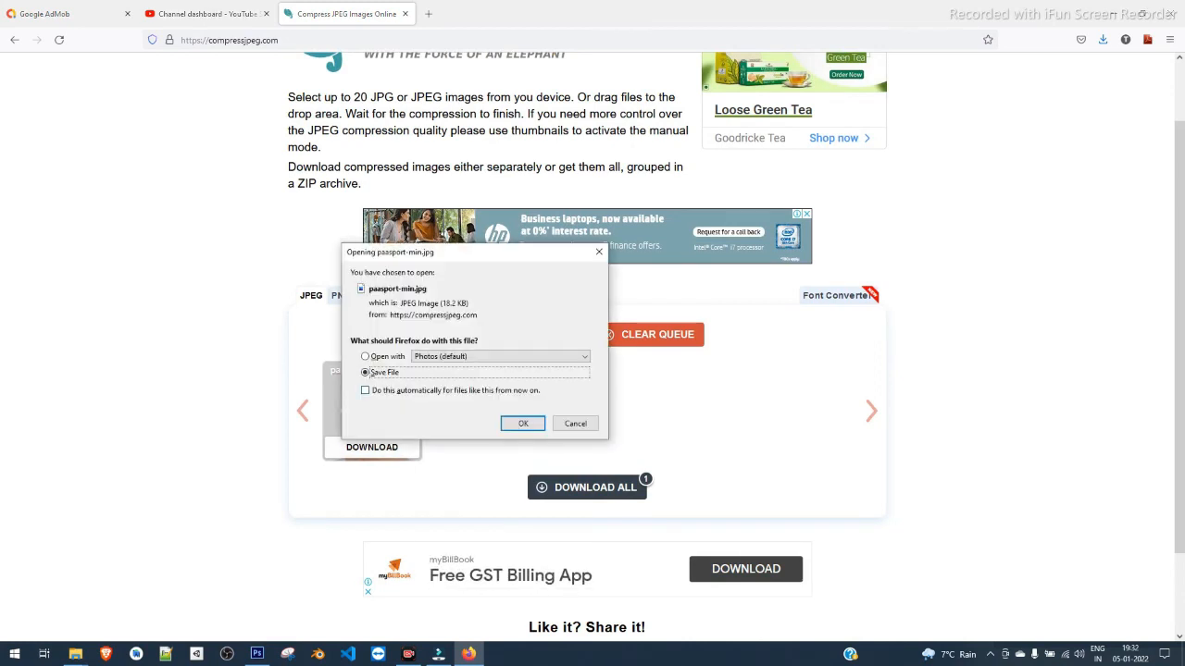
pyautogui.moveTo(467, 304); pyautogui.dragTo(434, 304)
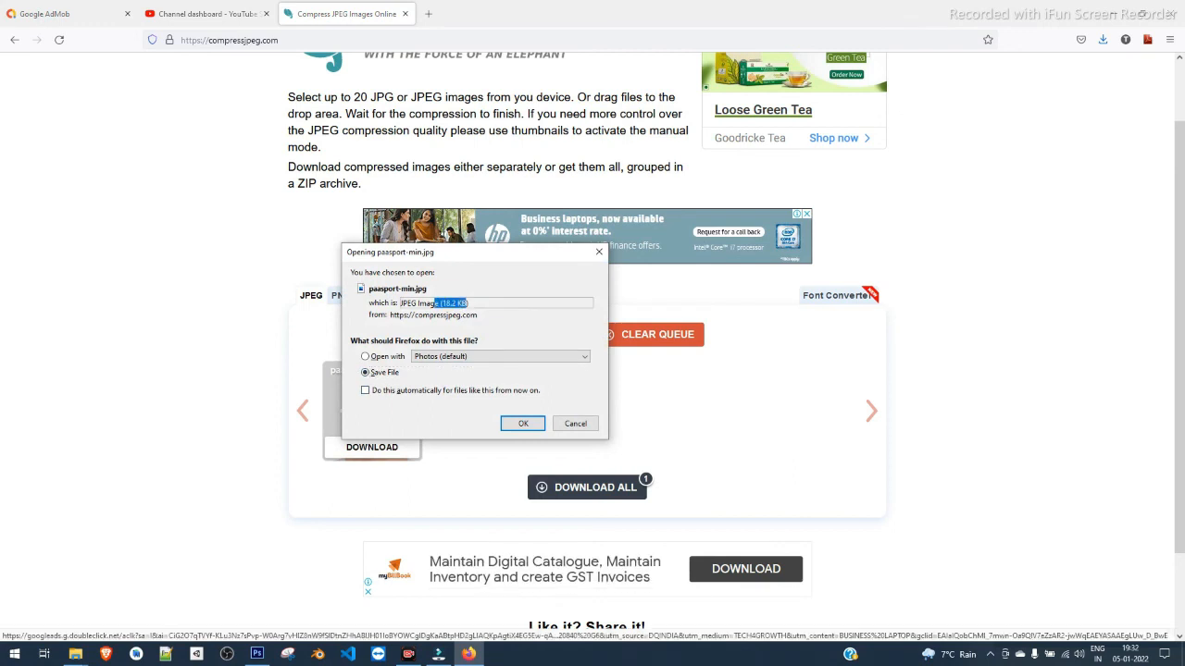
pyautogui.click(523, 423)
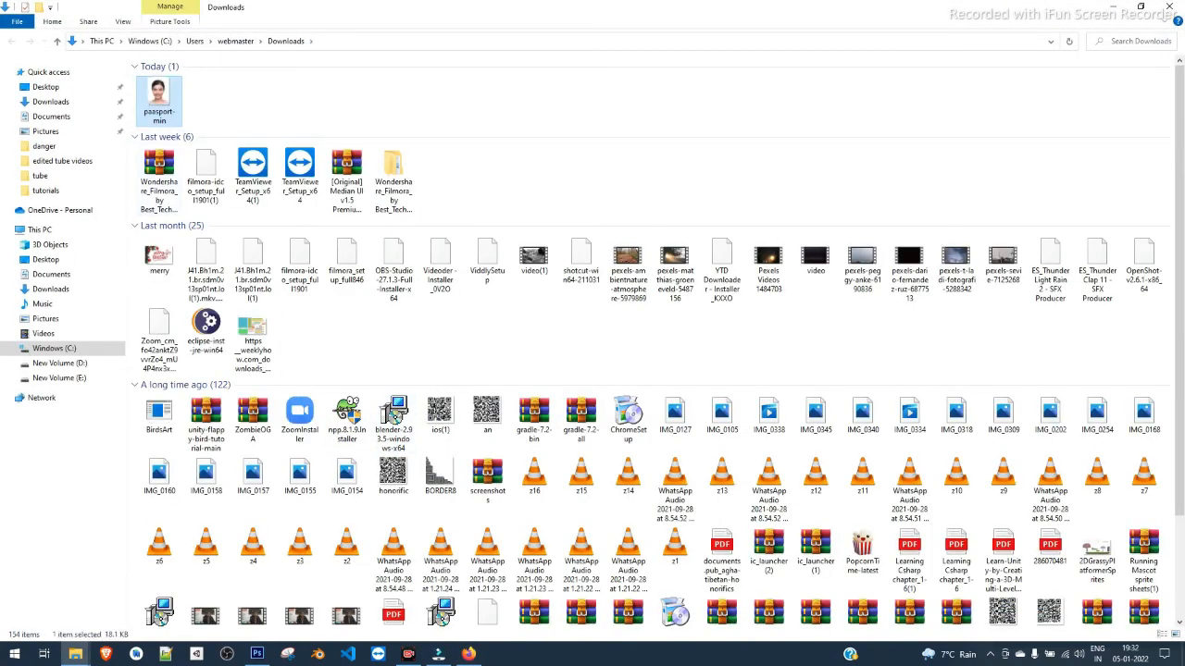
# Step: Copy the paasport-min image from the Downloads folder and paste it onto the desktop
pyautogui.rightClick(150, 88)
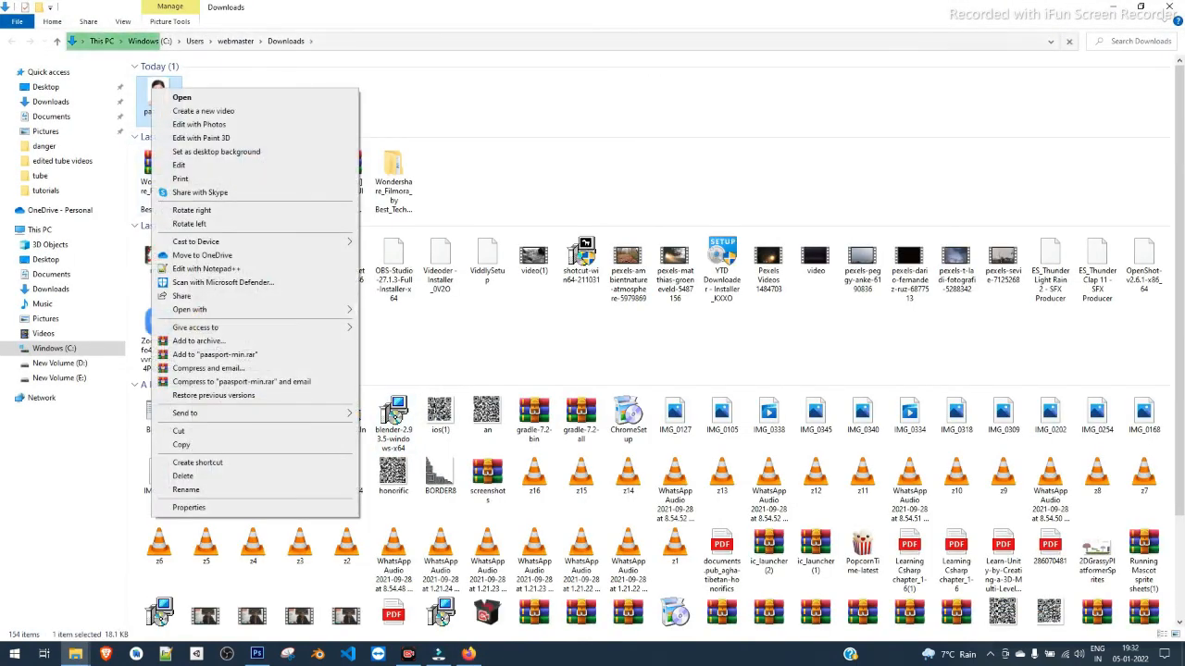
pyautogui.click(183, 444)
pyautogui.click(1170, 7)
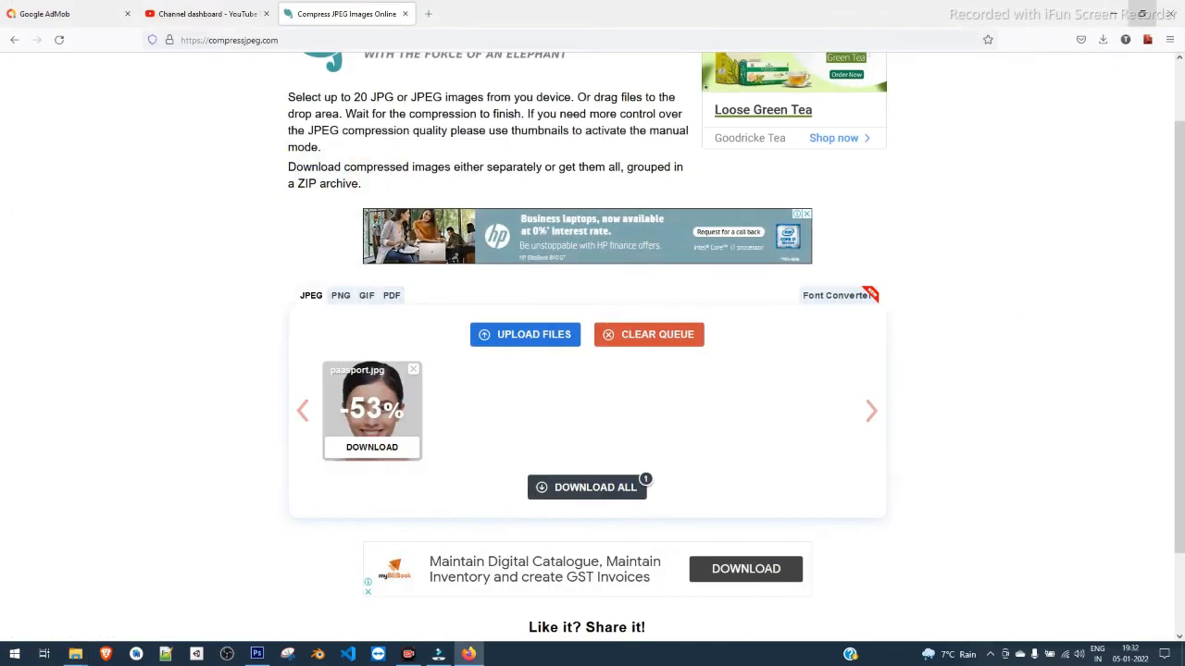
pyautogui.click(1114, 8)
pyautogui.rightClick(248, 167)
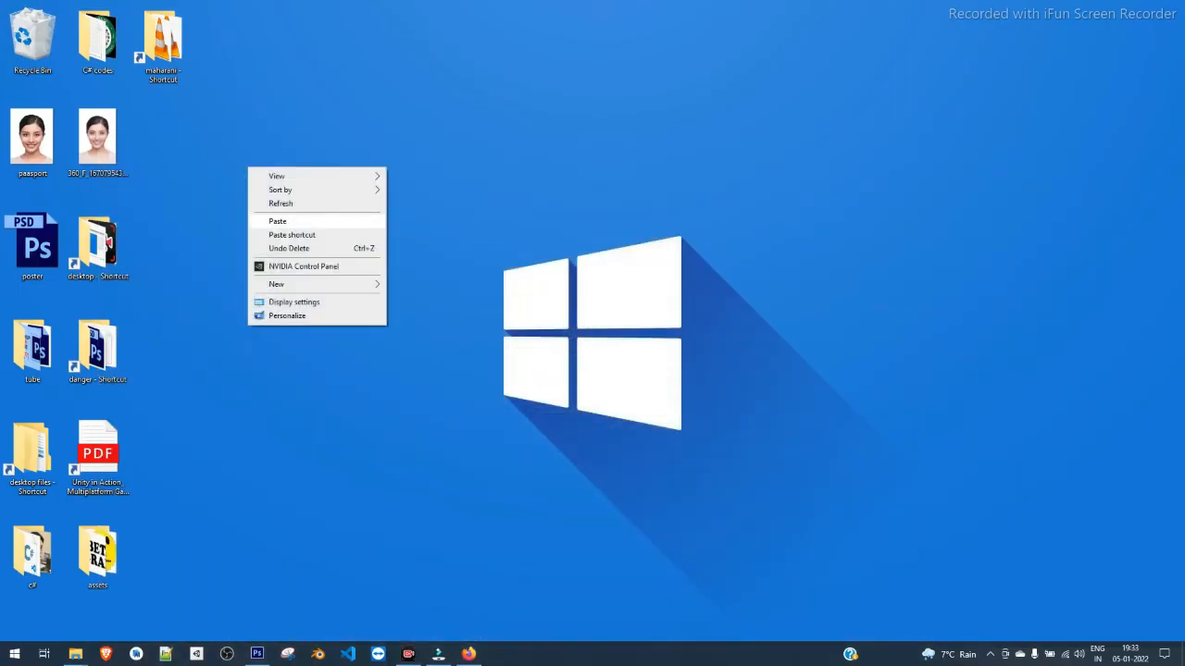
pyautogui.click(278, 221)
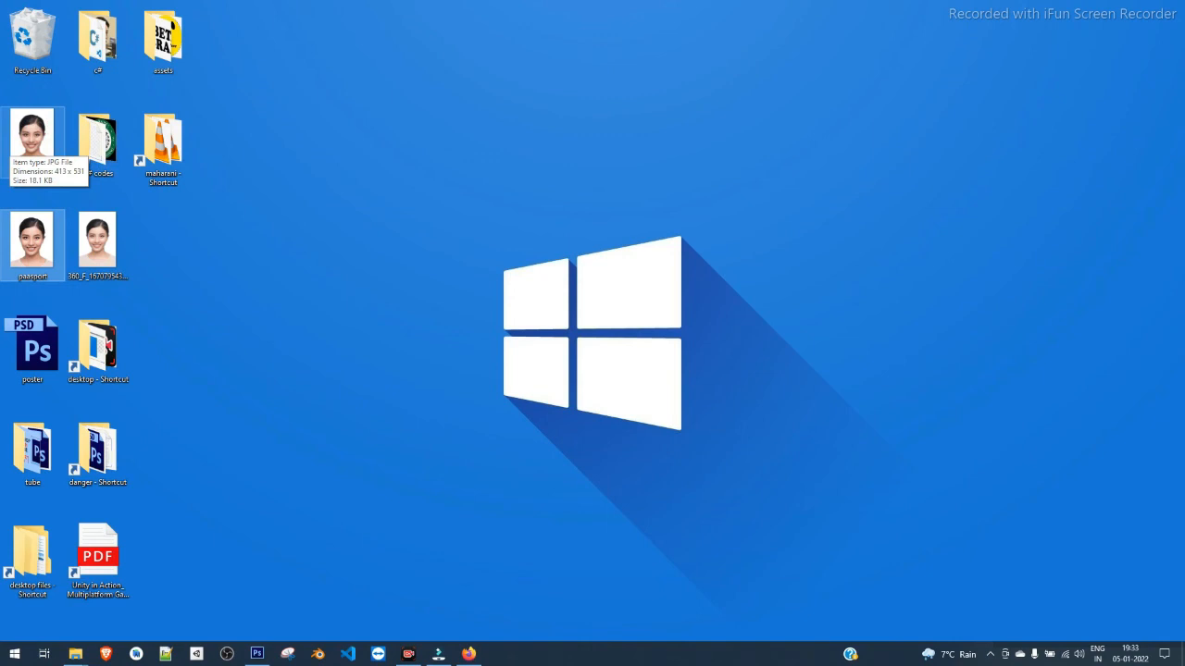
pyautogui.click(32, 139)
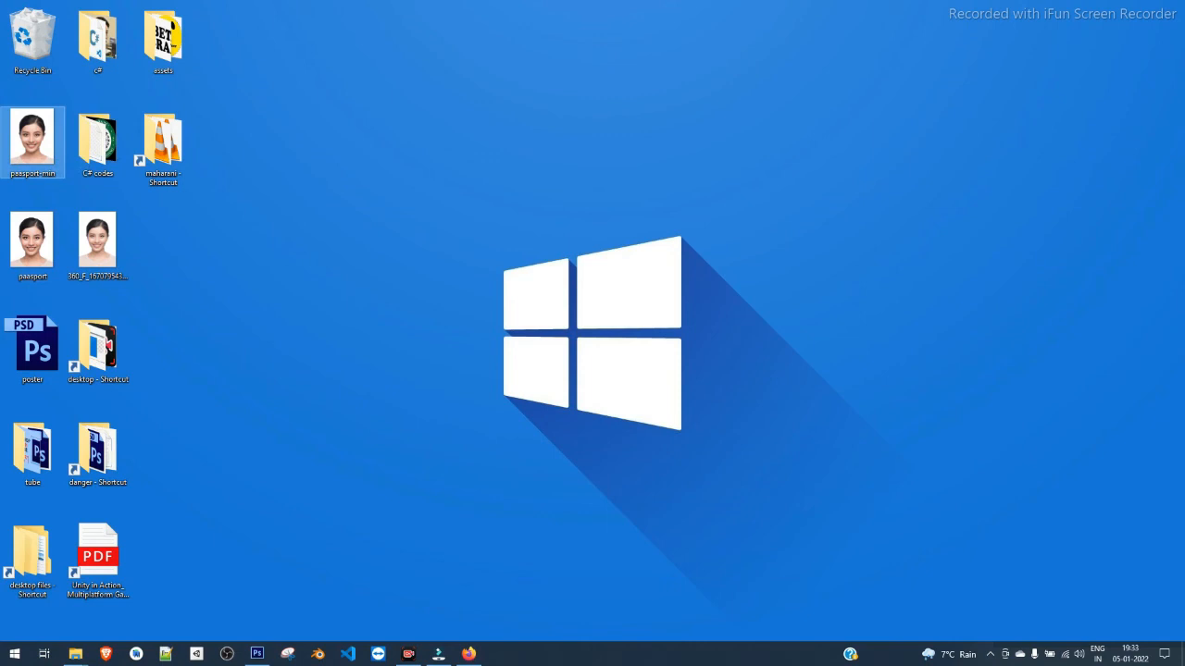
pyautogui.rightClick(268, 243)
pyautogui.click(302, 280)
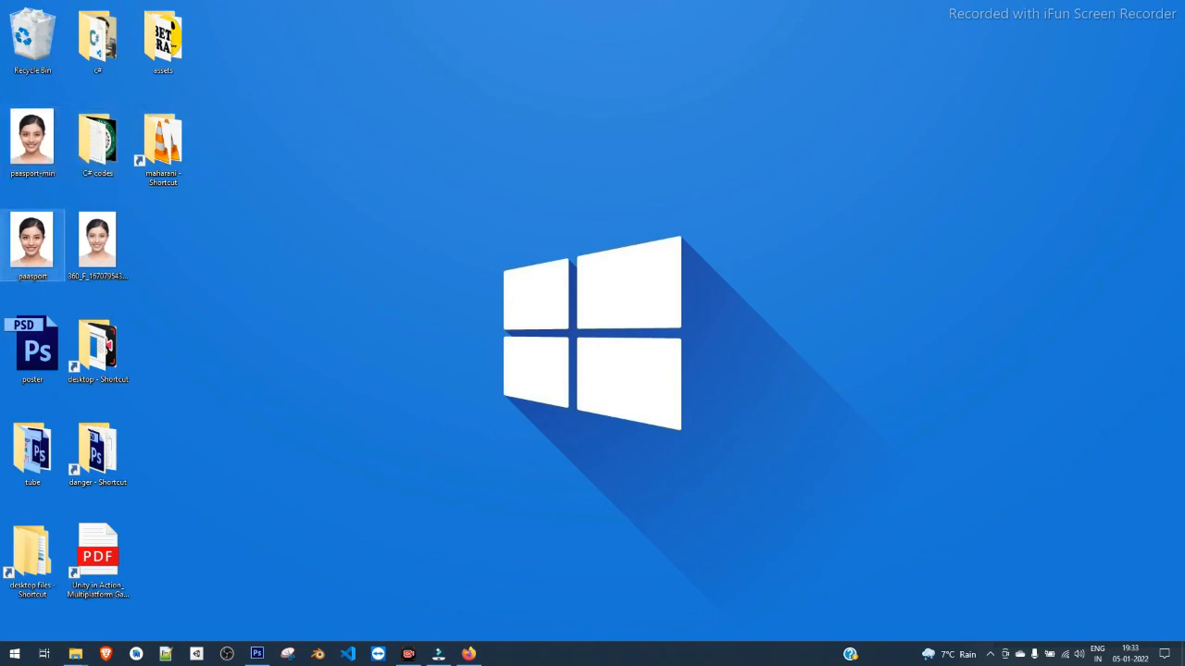
pyautogui.rightClick(372, 292)
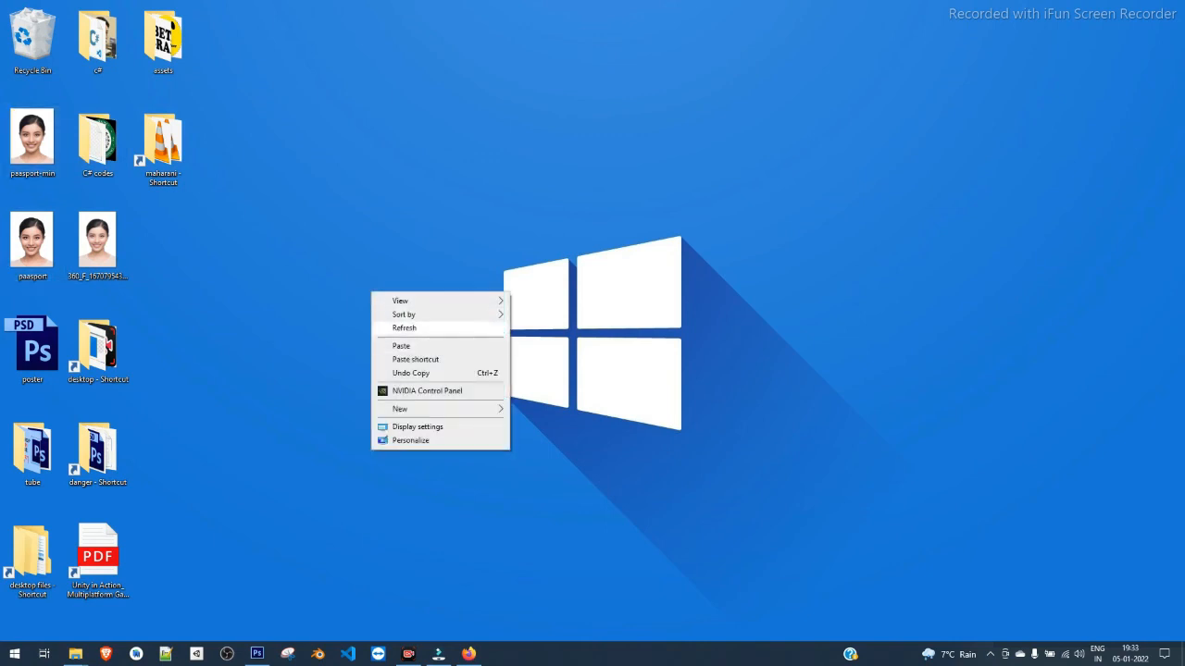
pyautogui.click(407, 329)
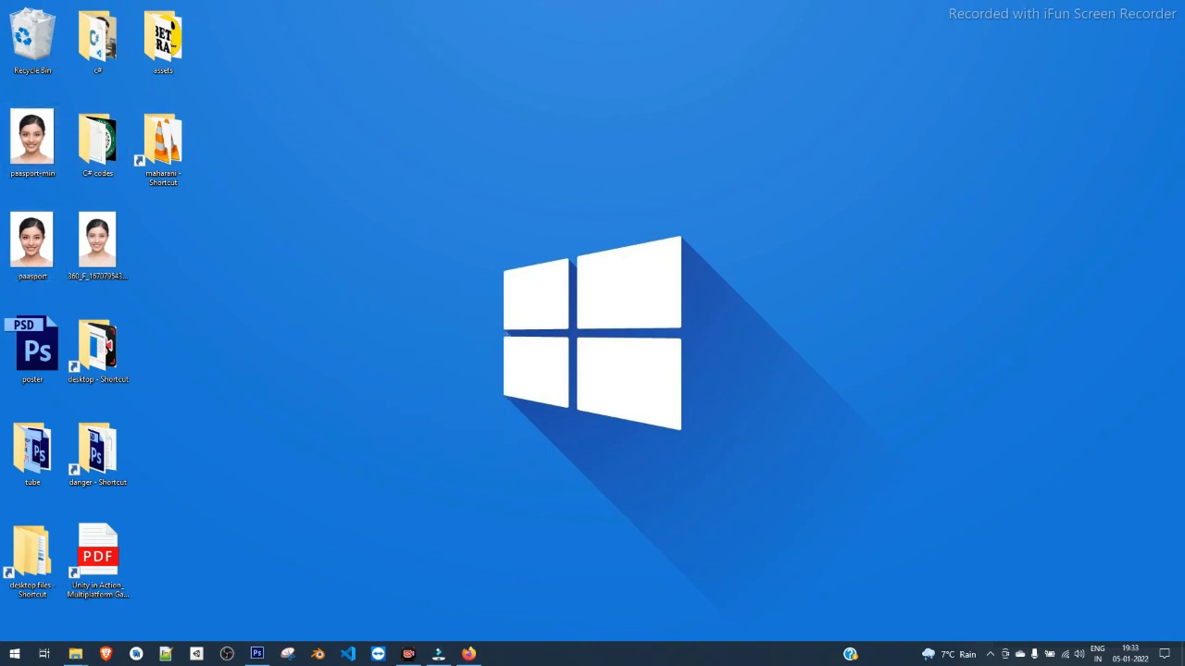